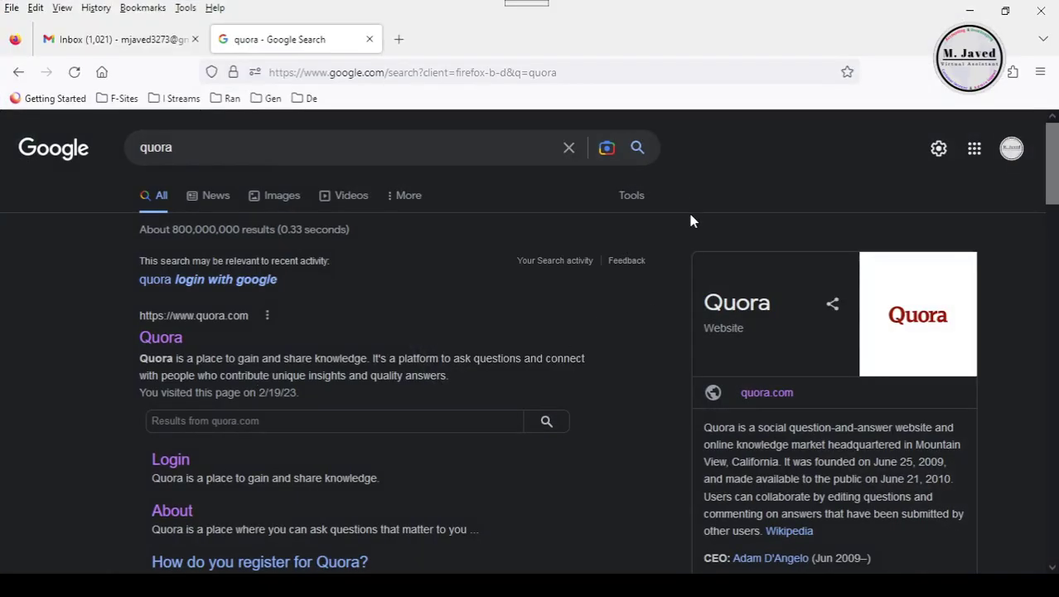
Step: Open Quora from the search results and sign up by email with the account name and email address
left_click(158, 340)
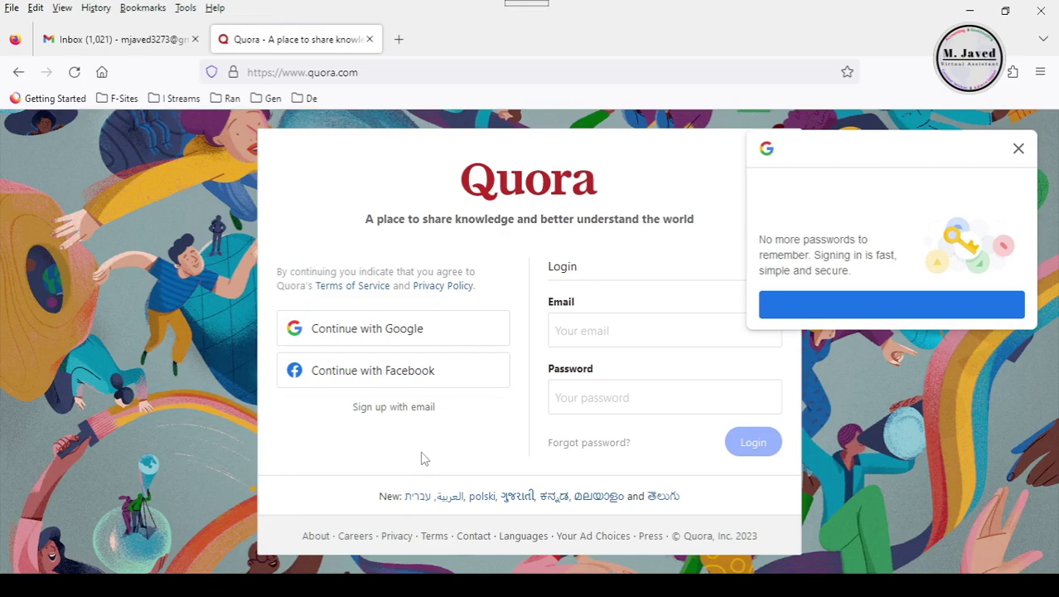
left_click(1019, 150)
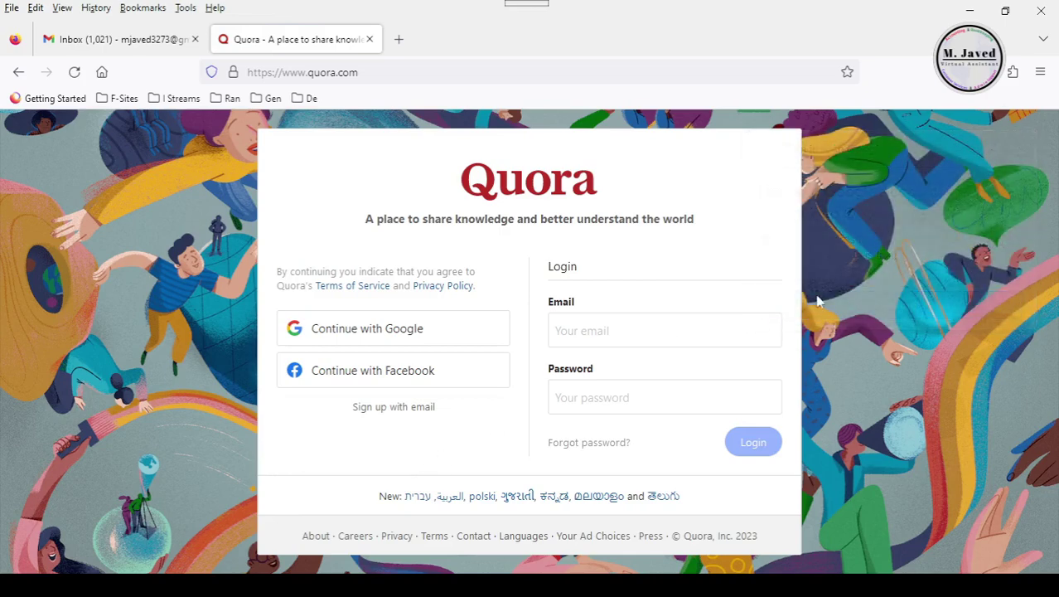
left_click(654, 396)
left_click(409, 417)
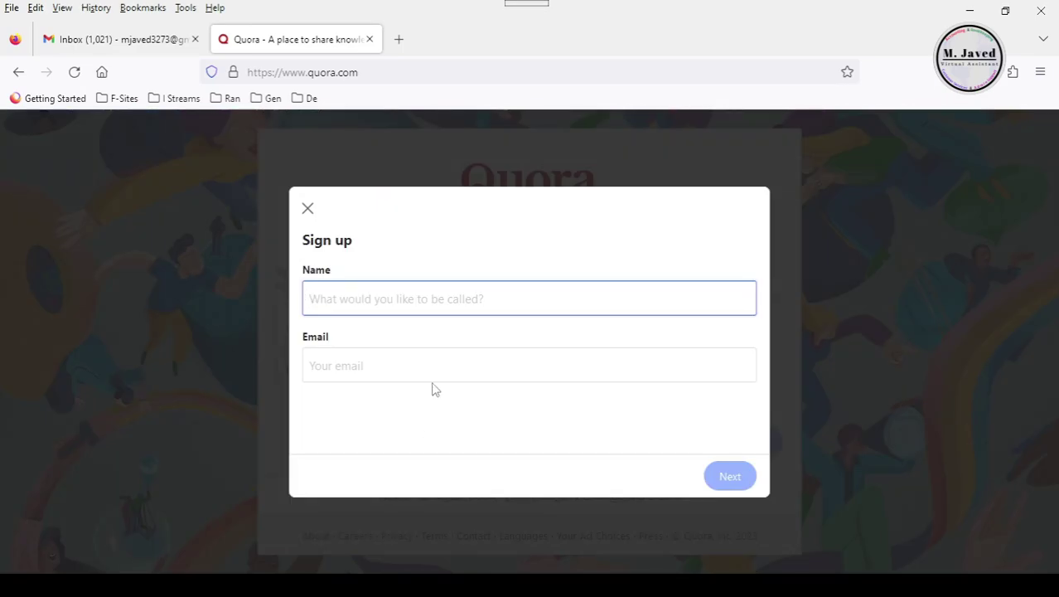
type("M Javed VA")
left_click(418, 373)
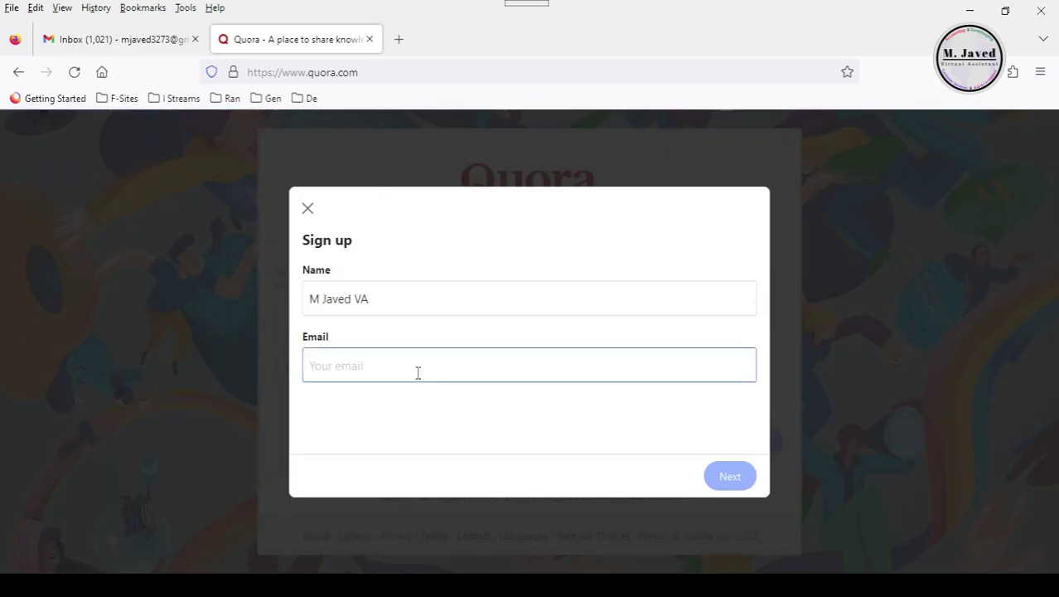
left_click(383, 367)
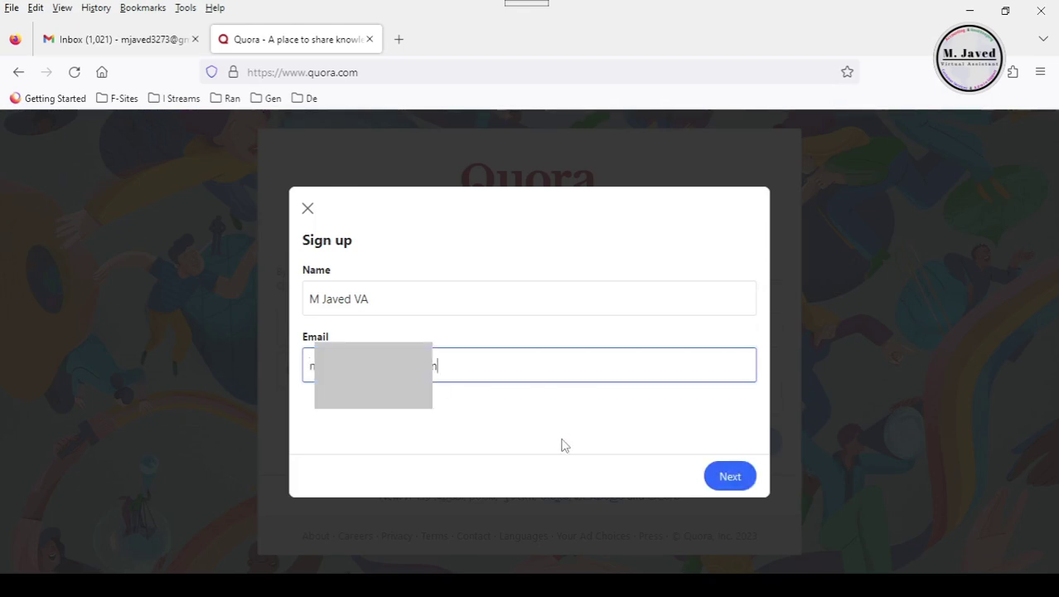
left_click(718, 477)
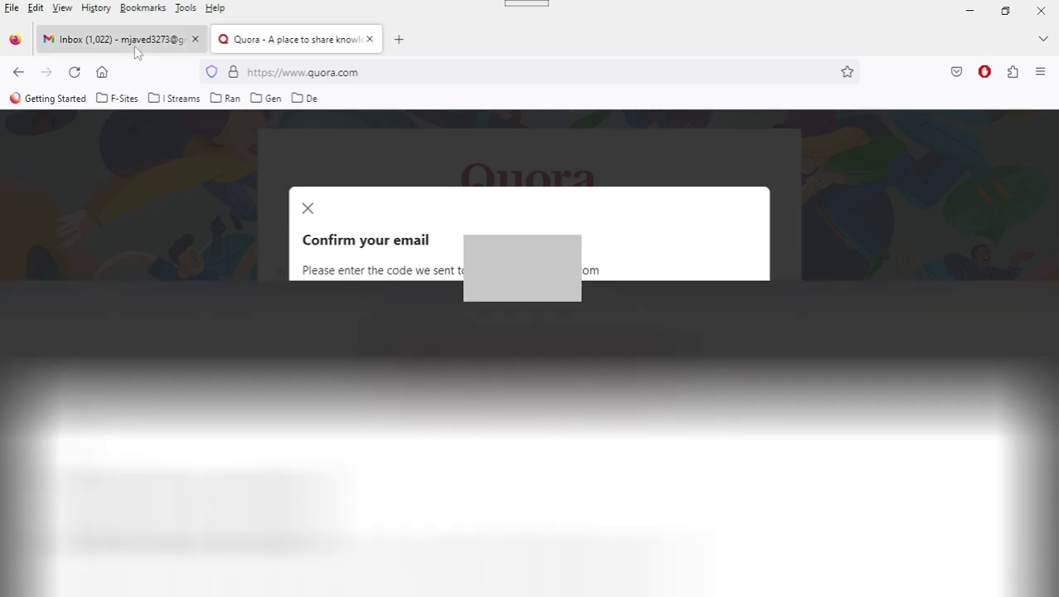
Step: Open Quora's confirmation email in Gmail and copy the confirmation code
left_click(133, 42)
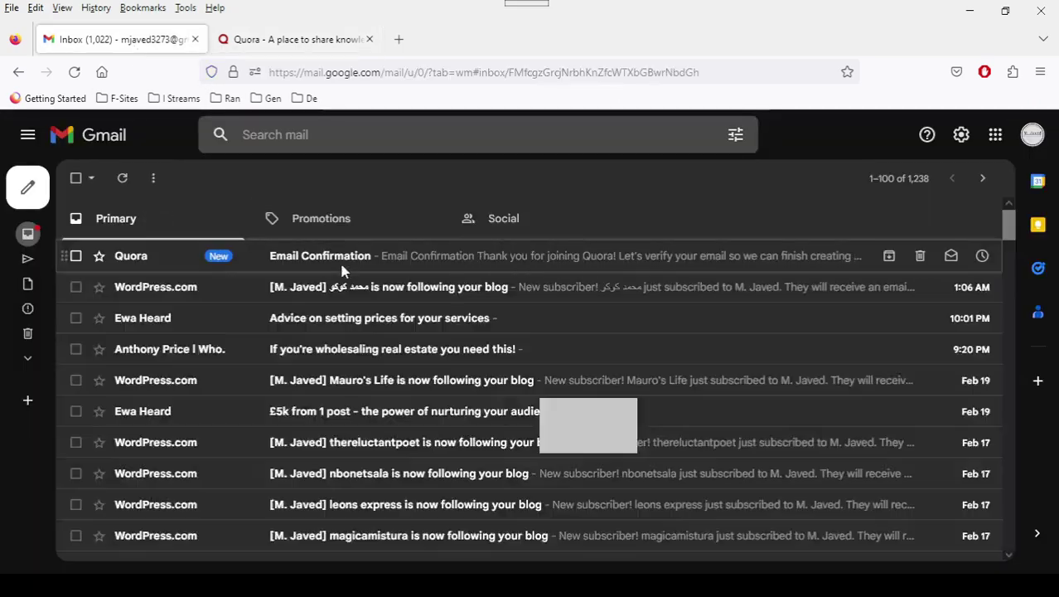
left_click(343, 271)
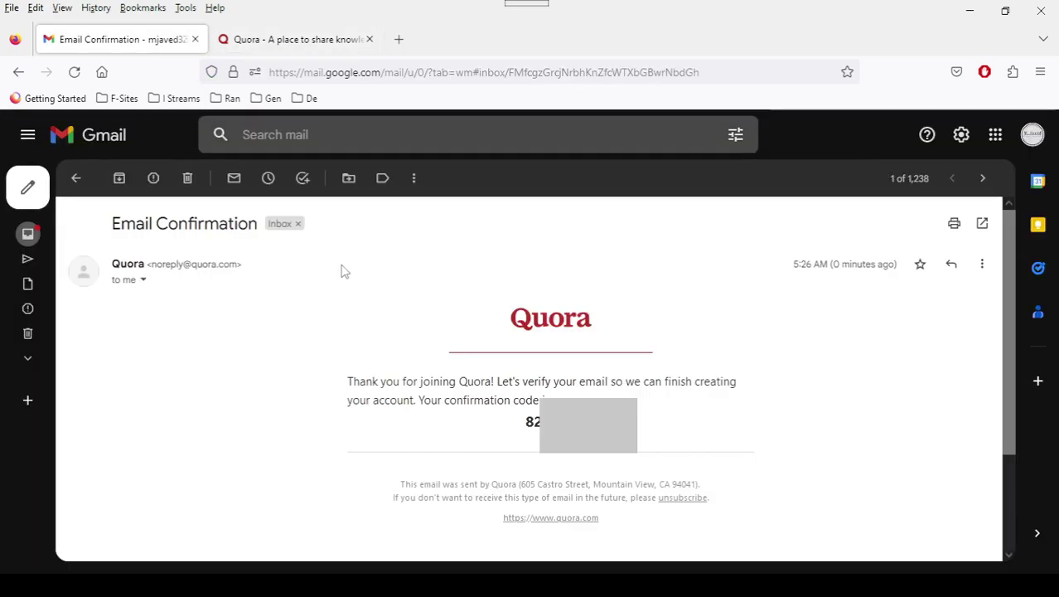
double_click(532, 421)
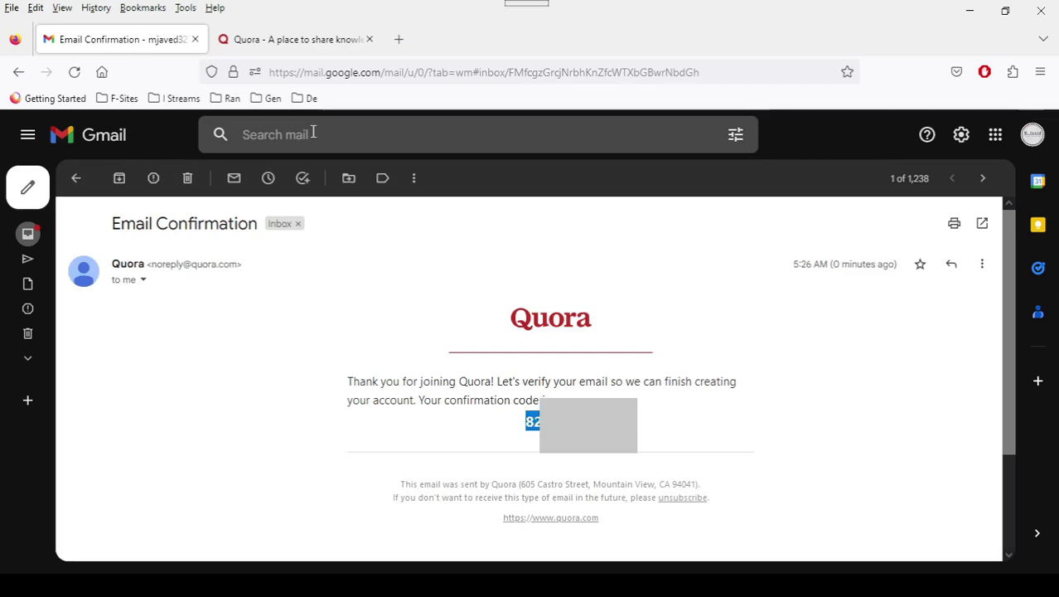
Step: Paste the emailed confirmation code into Quora's sign-up form and submit it
left_click(294, 39)
key("ctrl+v")
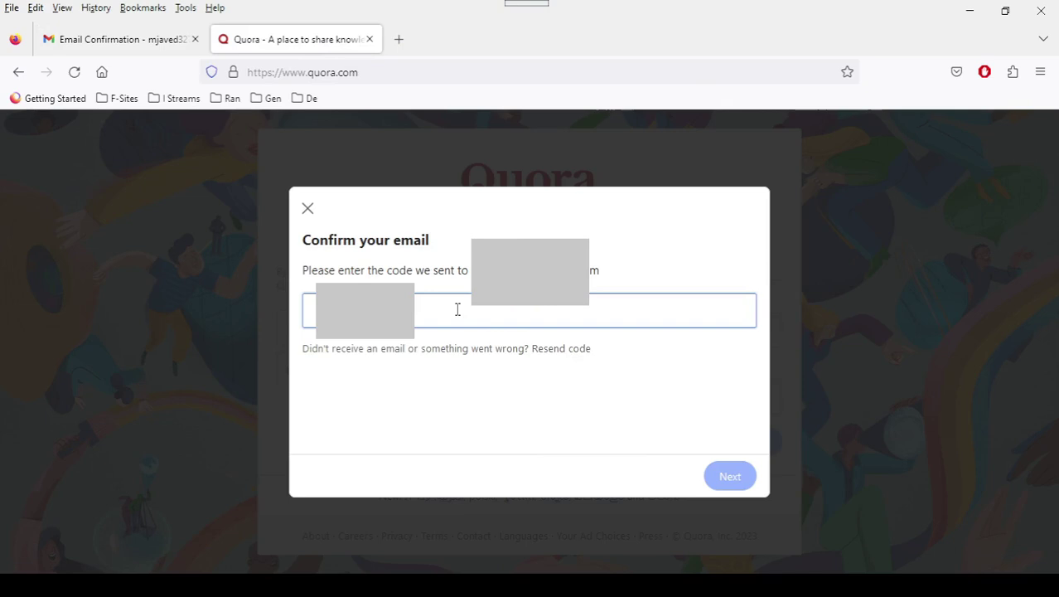
left_click(474, 378)
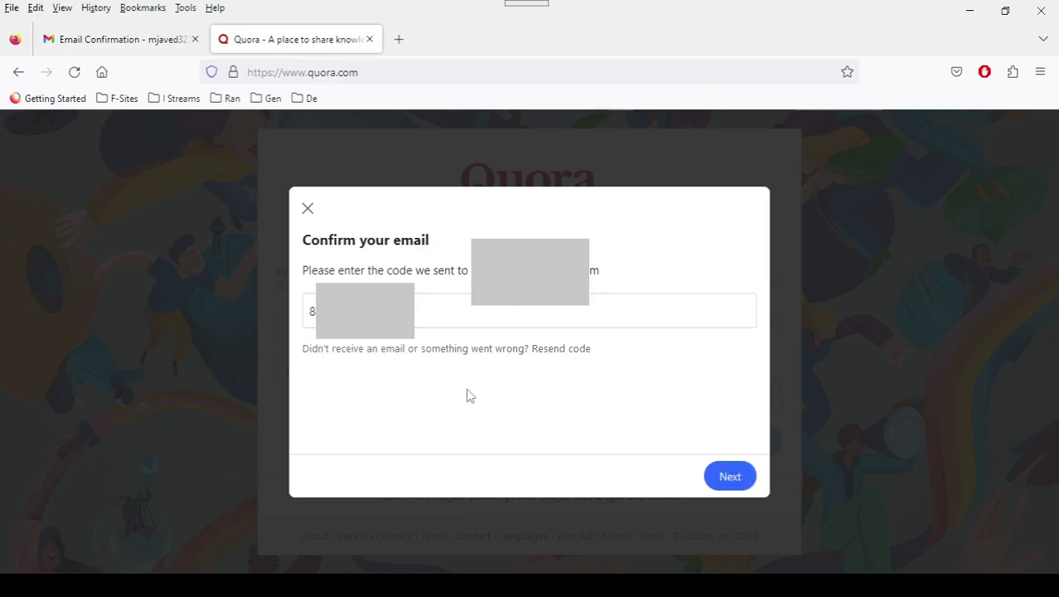
left_click(435, 318)
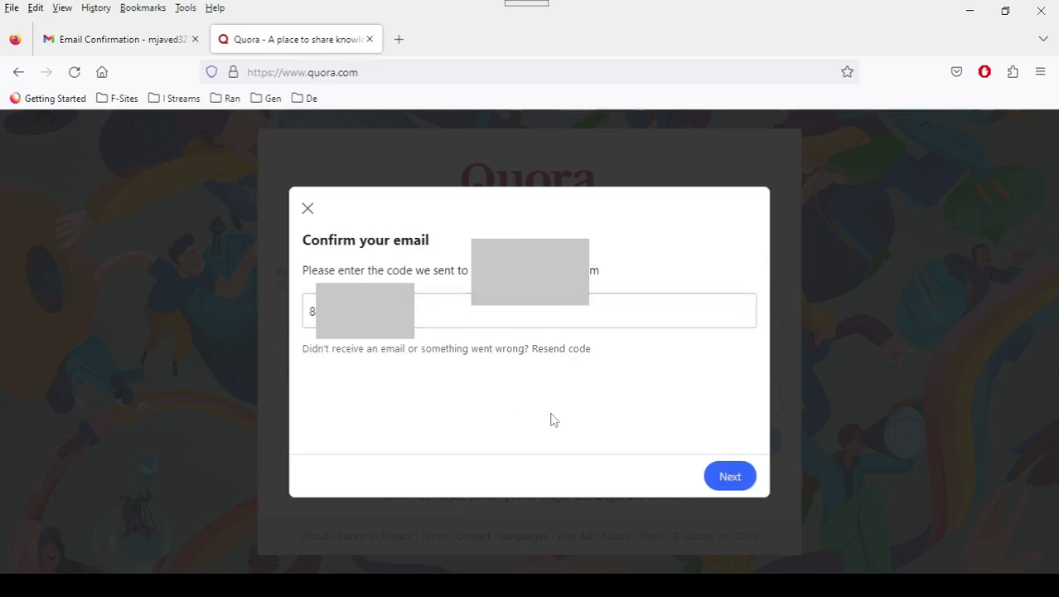
left_click(732, 479)
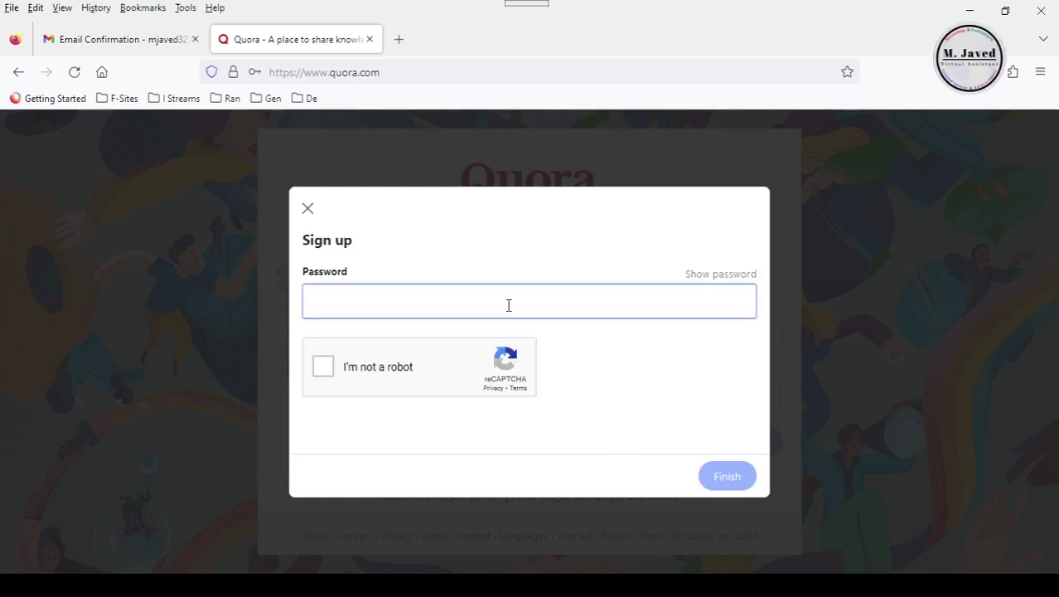
Step: Enter the account password, pass the not-a-robot check, and finish sign-up
key("ctrl+v")
left_click(577, 367)
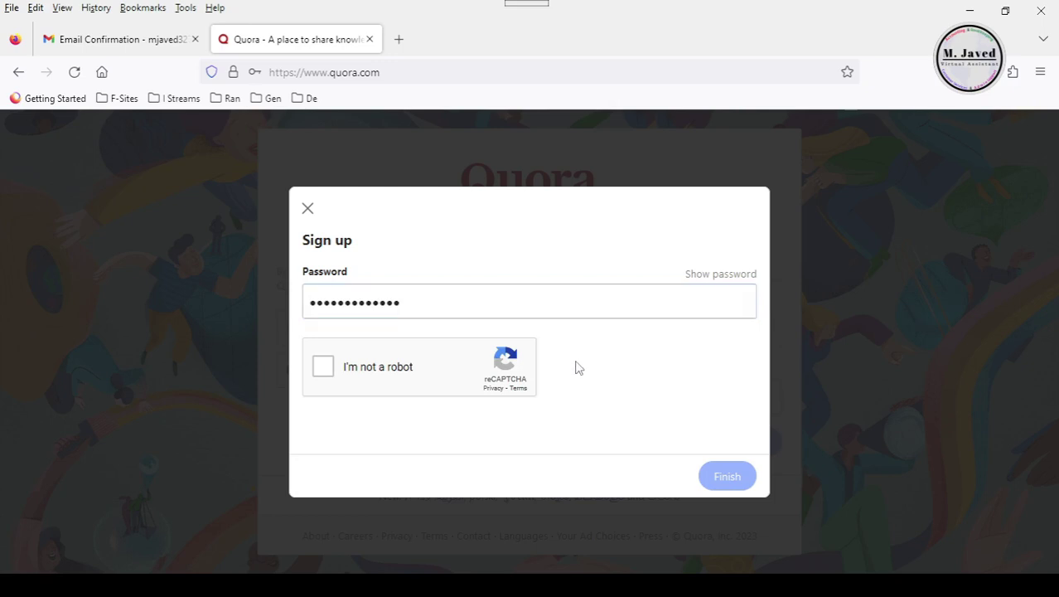
left_click(325, 367)
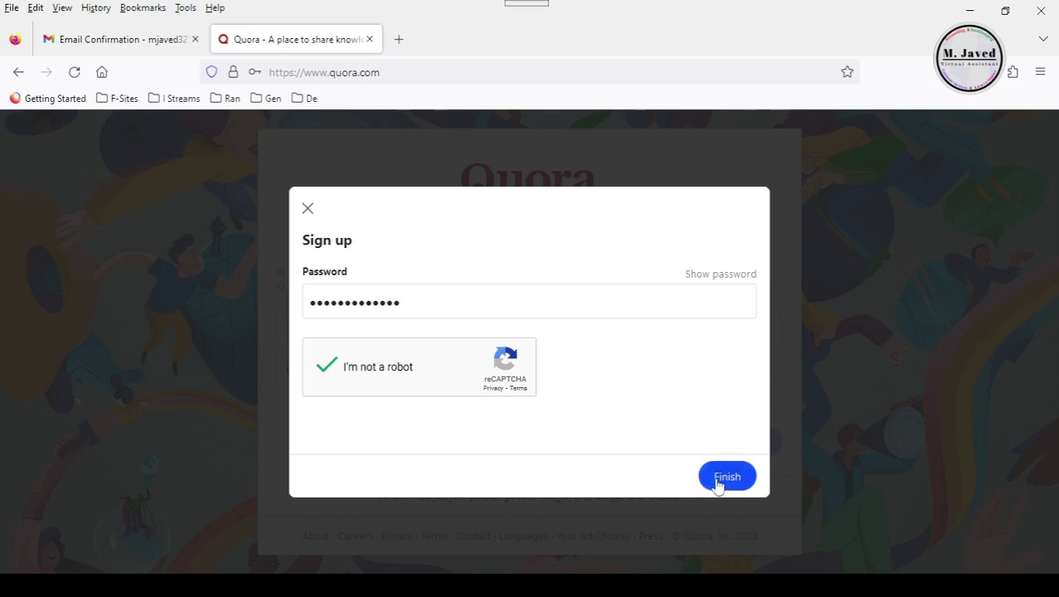
left_click(716, 479)
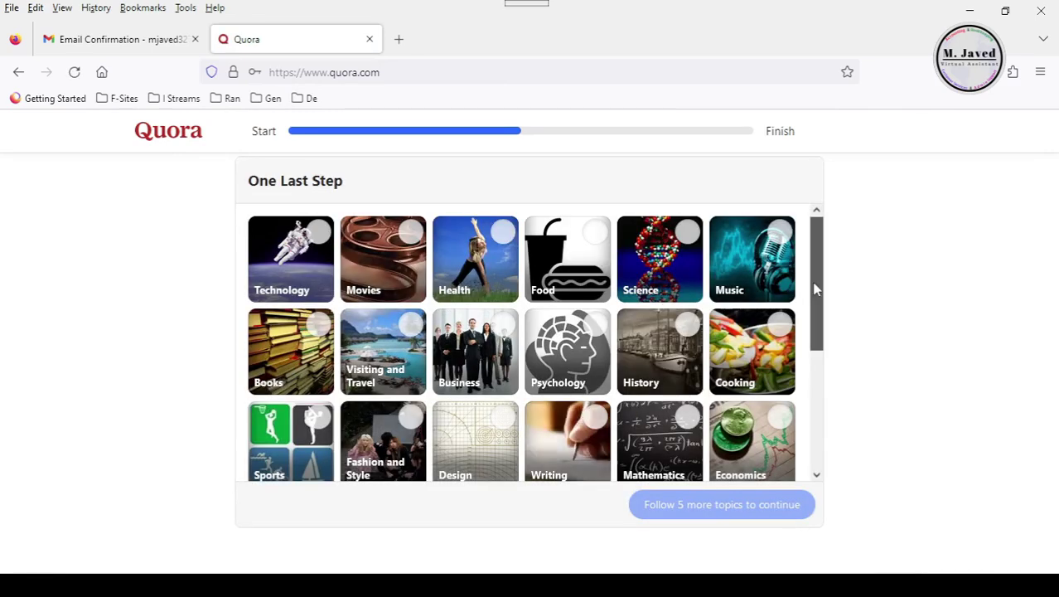
Step: Follow topics including Finance and Marketing, finish onboarding, and block site notifications
left_click_drag(814, 292, 817, 408)
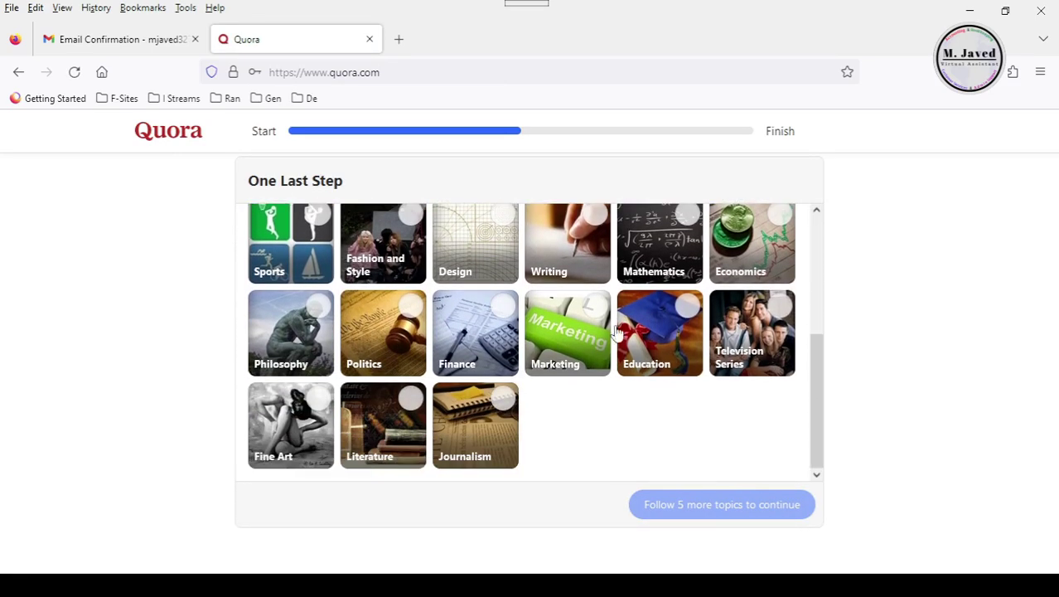
left_click(471, 348)
left_click(560, 349)
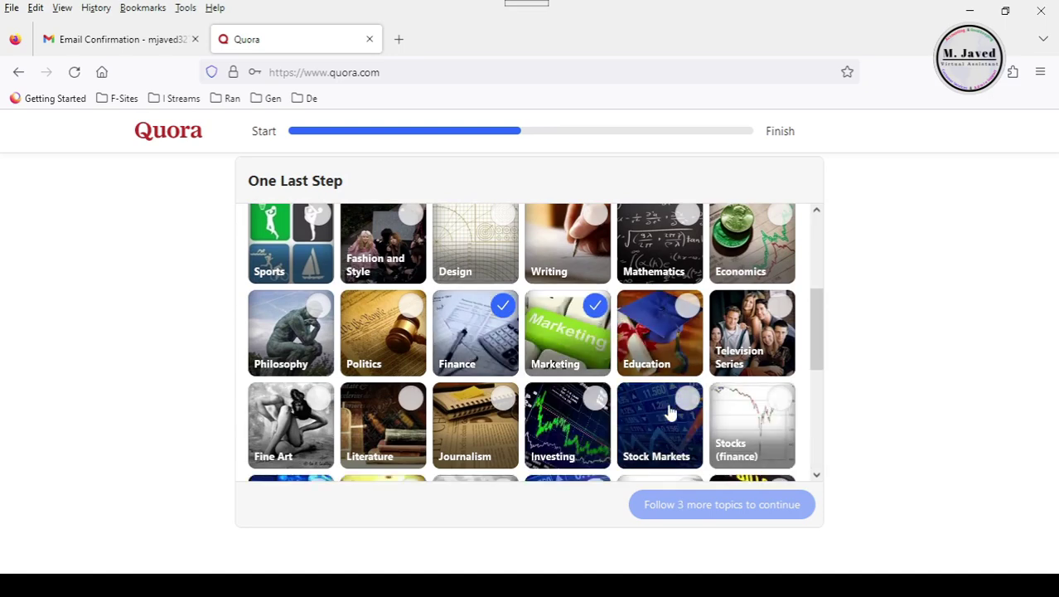
scroll(720, 420, "down", 6)
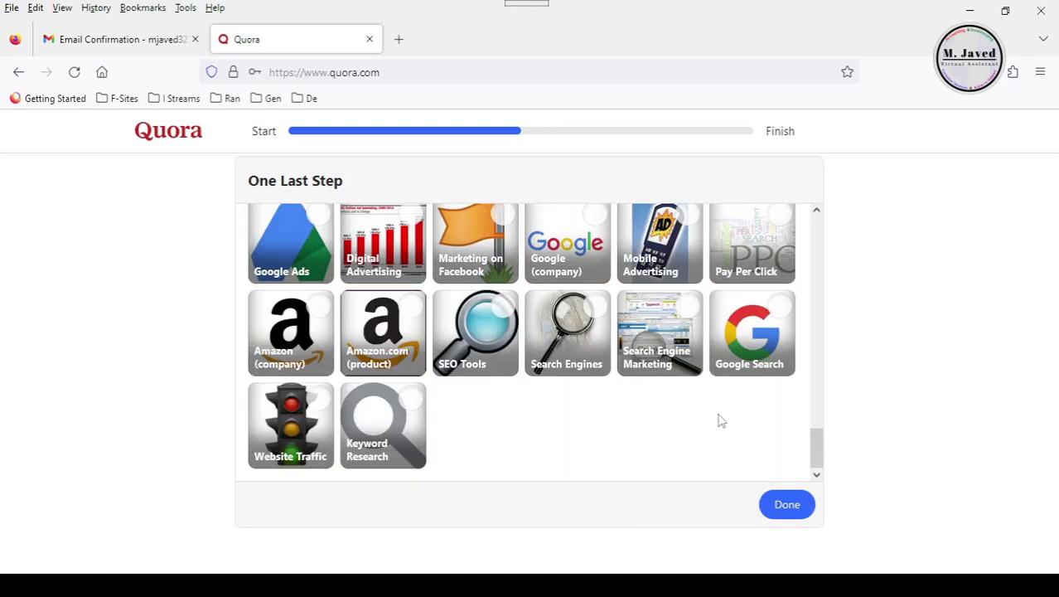
left_click(786, 505)
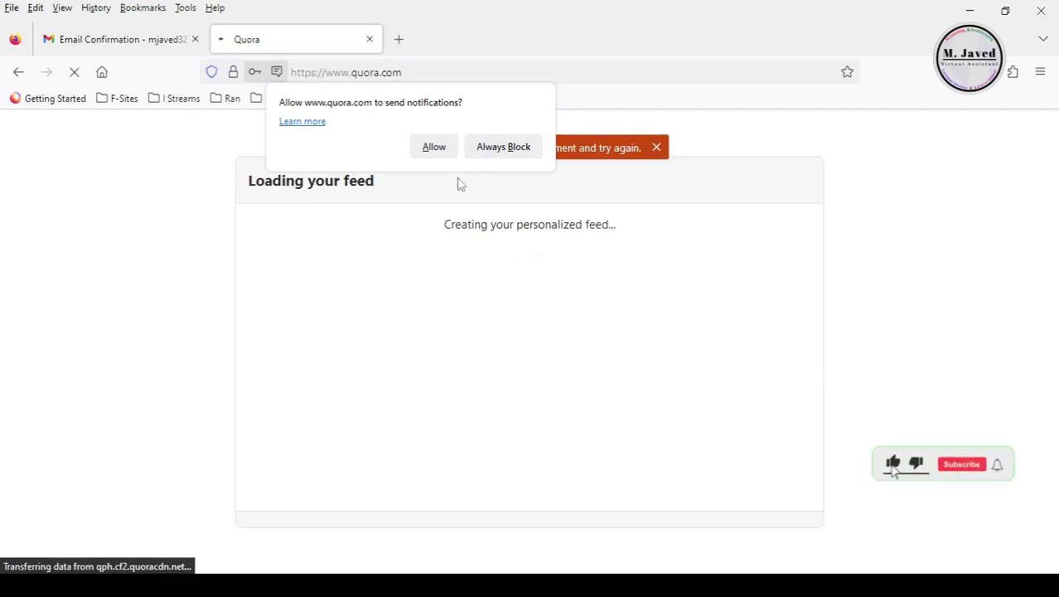
left_click(491, 149)
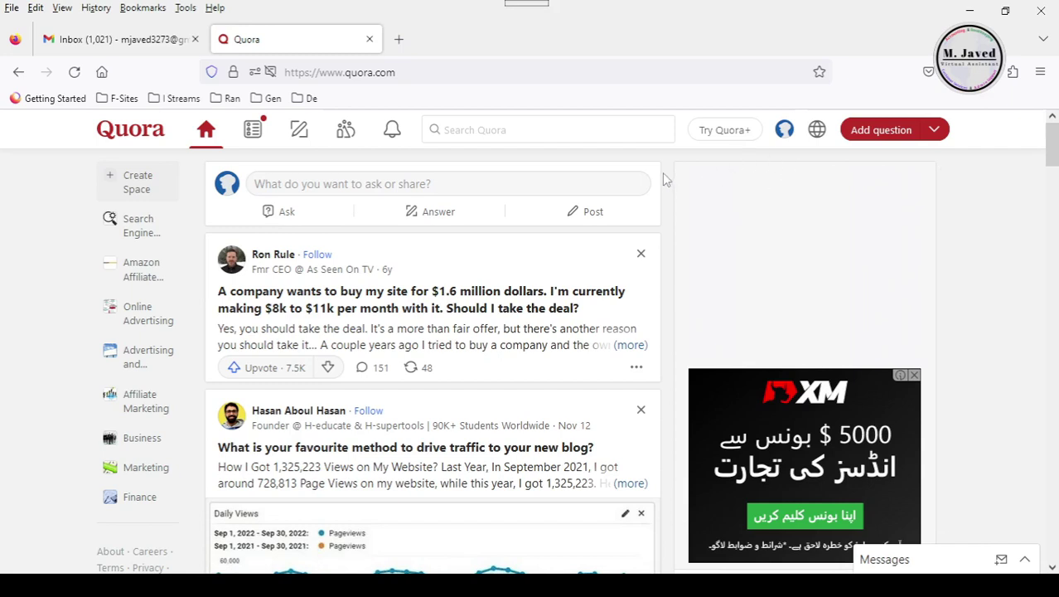
Step: Upload the round logo image as the profile photo
left_click(784, 132)
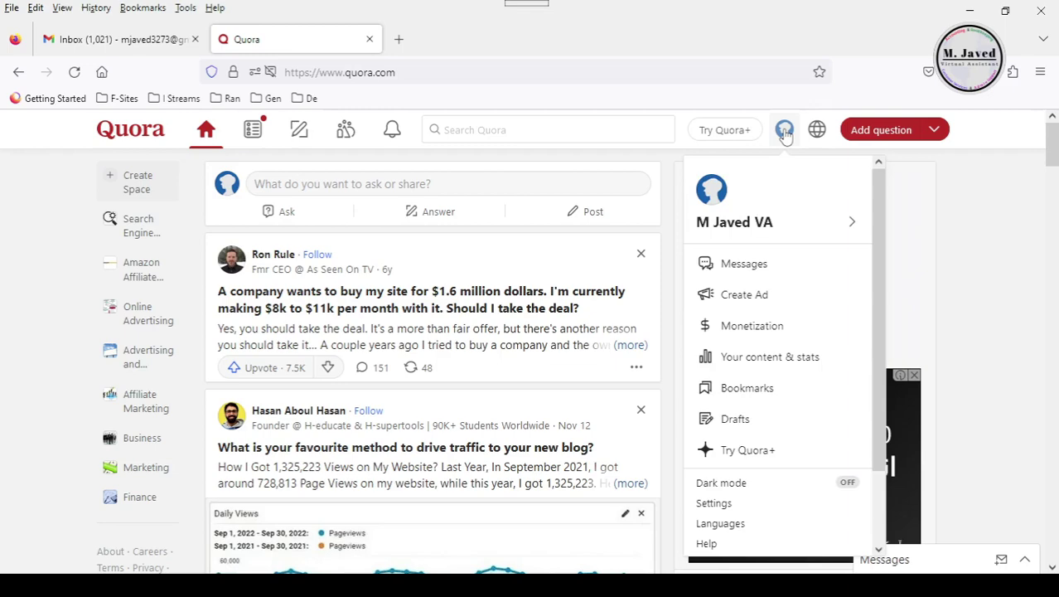
left_click(847, 231)
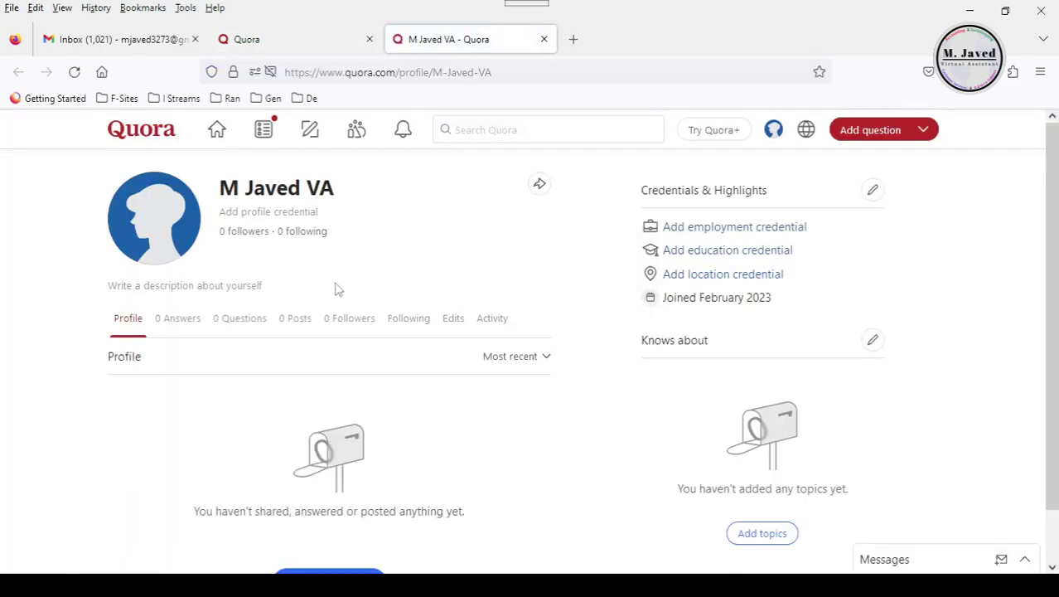
left_click(152, 219)
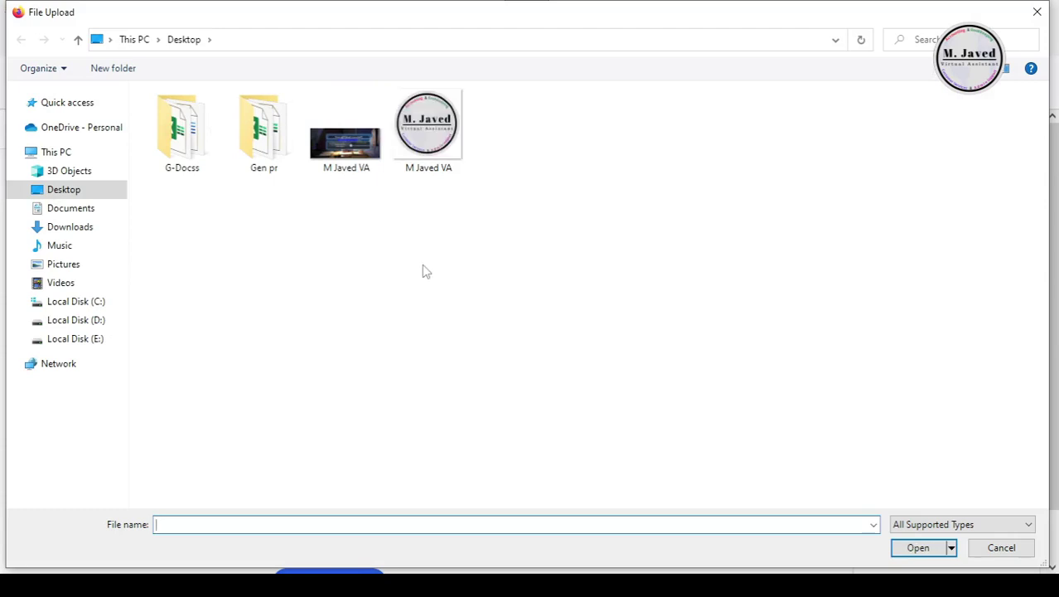
left_click(430, 165)
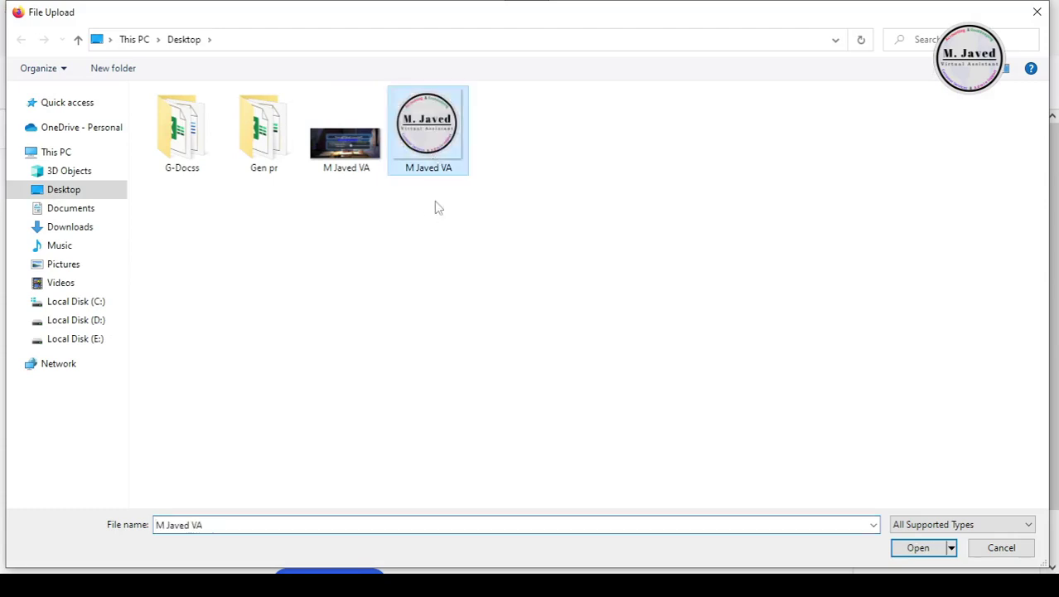
left_click(917, 547)
Step: Paste the bio with greeting, Customer Services and Admin Support on separate lines, and save it
left_click(258, 285)
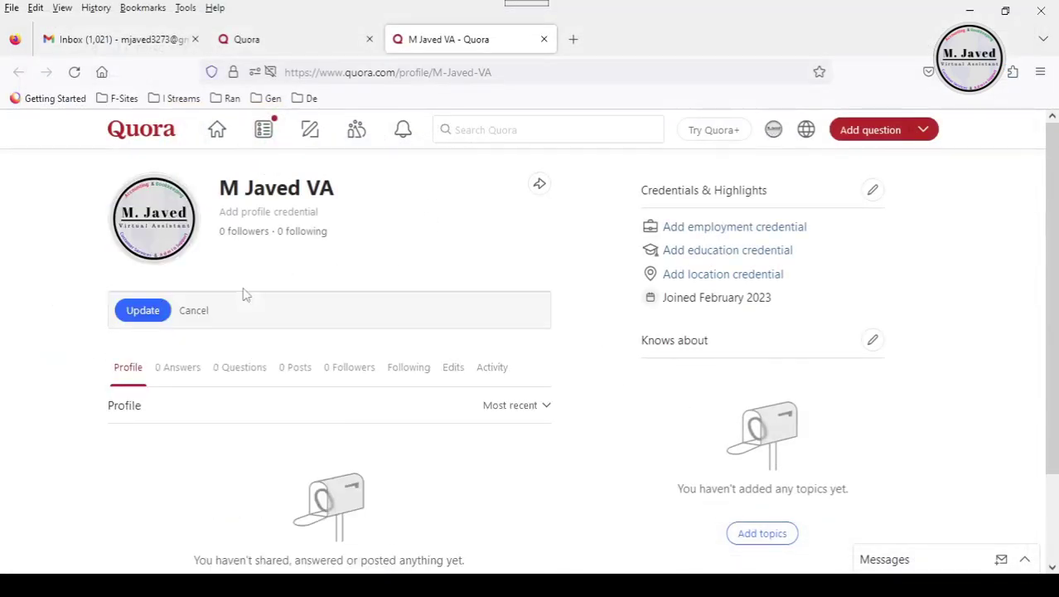
type("Hi there! Thanks for stopping by and I appreciate your time to know more about me. I am M. Javed and I offer a variety of services to Individuals & SMEs in their day to day business activities in areas; - Accounting and Bookkeeping \"Primary field\" - Customer Services - Admin Support")
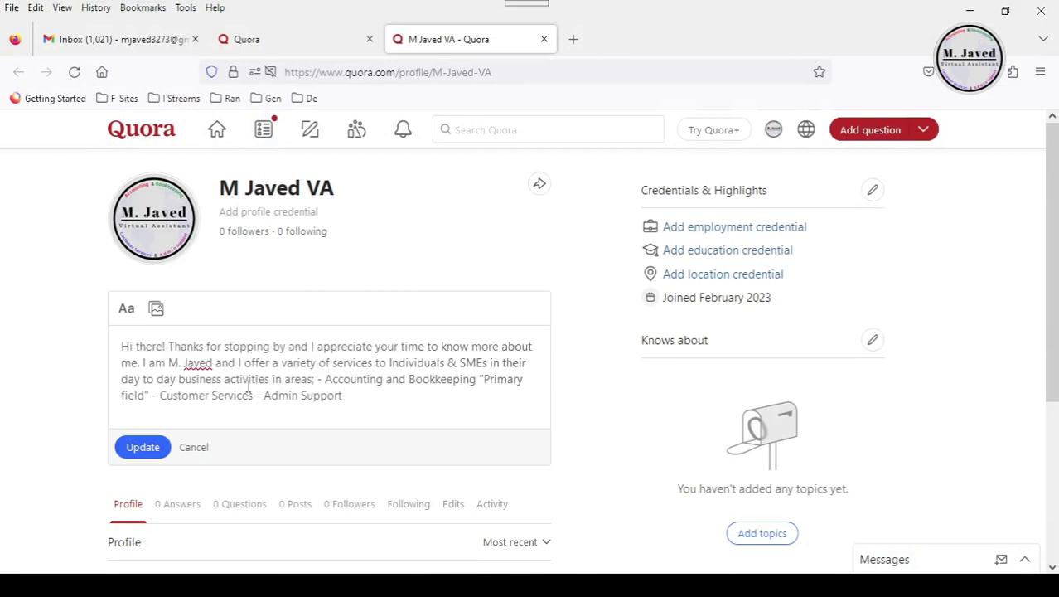
key("ctrl+a")
type("Hi There!  Thanks for stopping by and I appreciate your time to know more about me. I am M. Javed and I offer a variety of services to Individuals & SMEs in their day to day business activities in areas;  - Accounting and Bookkeeping \"Primary field\" - Customer Services - Admin Support")
key("Return")
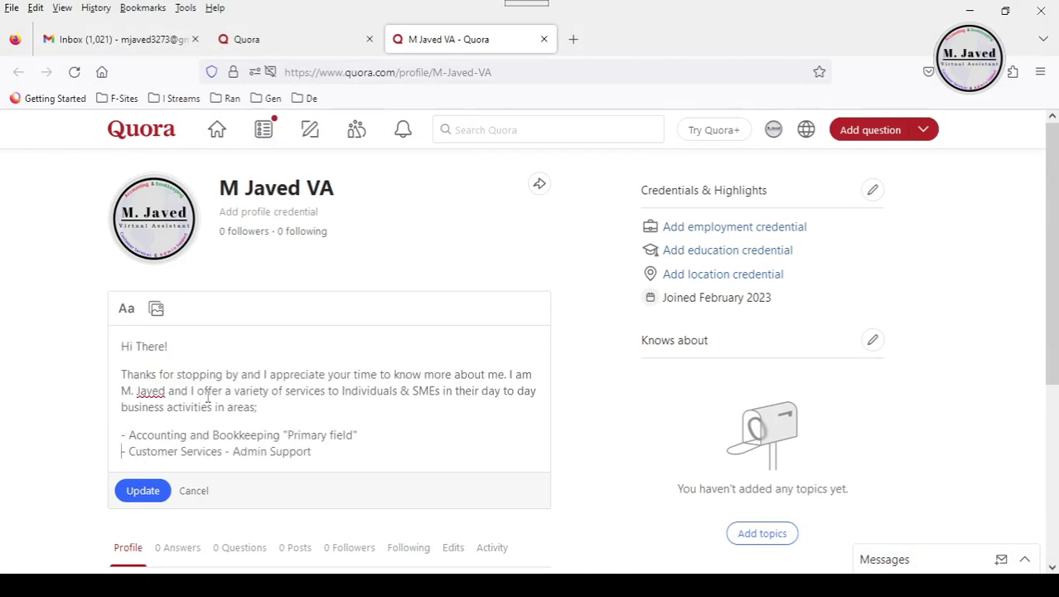
key("Return")
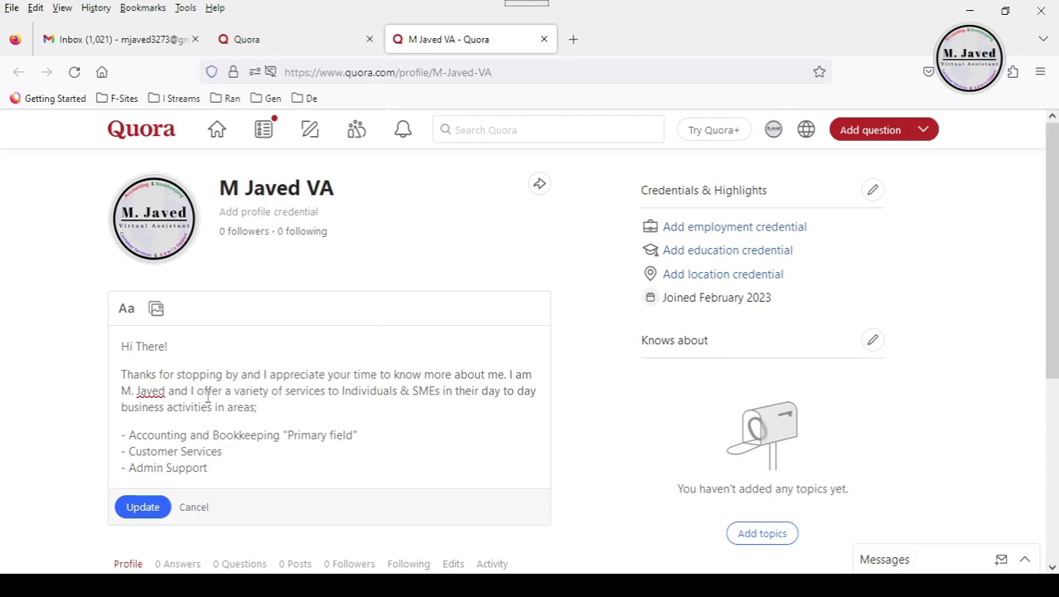
key("Return")
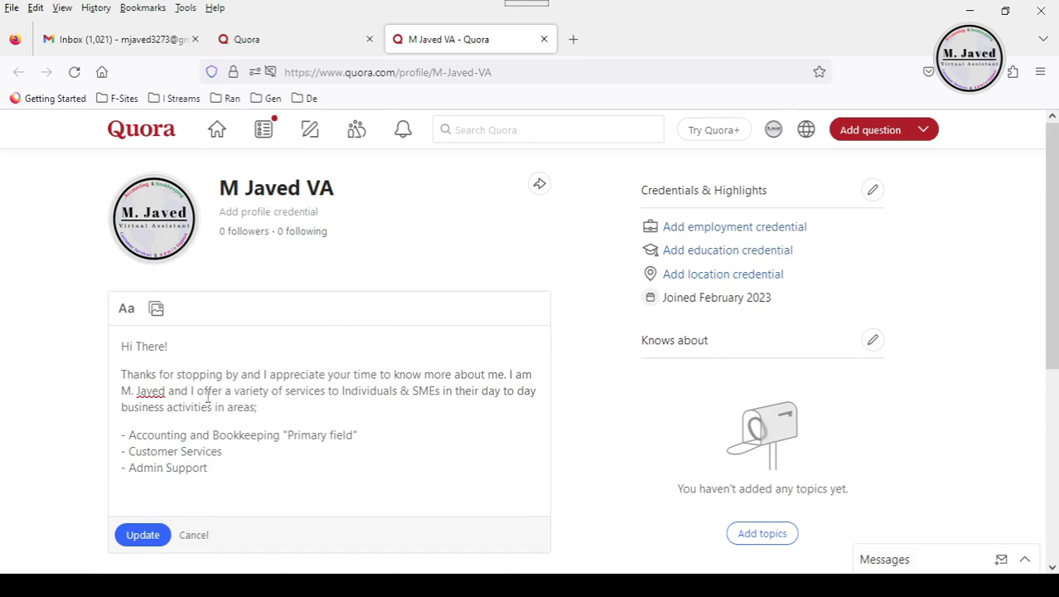
left_click(142, 535)
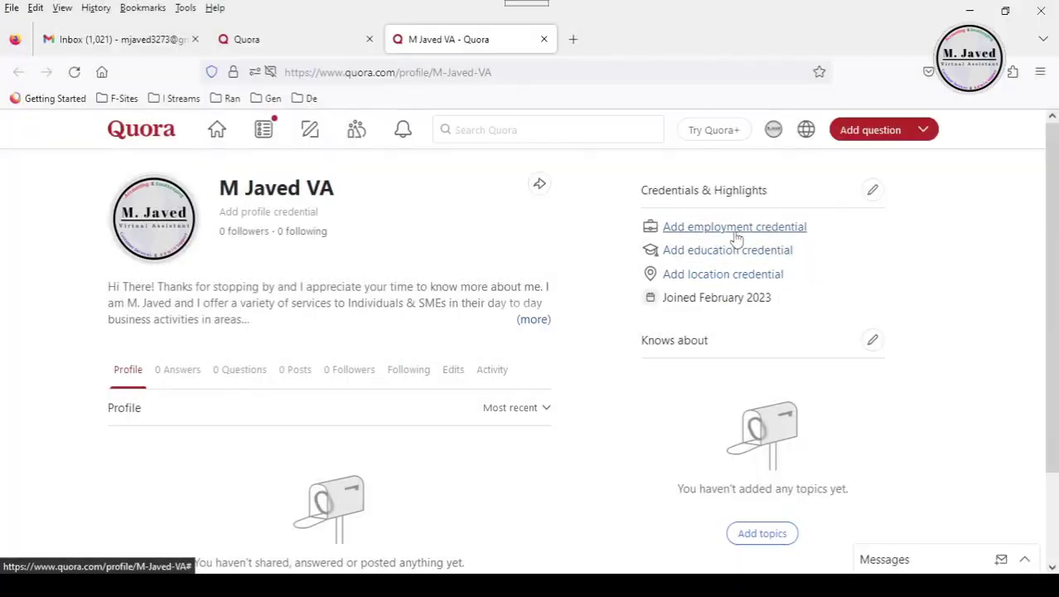
left_click(734, 235)
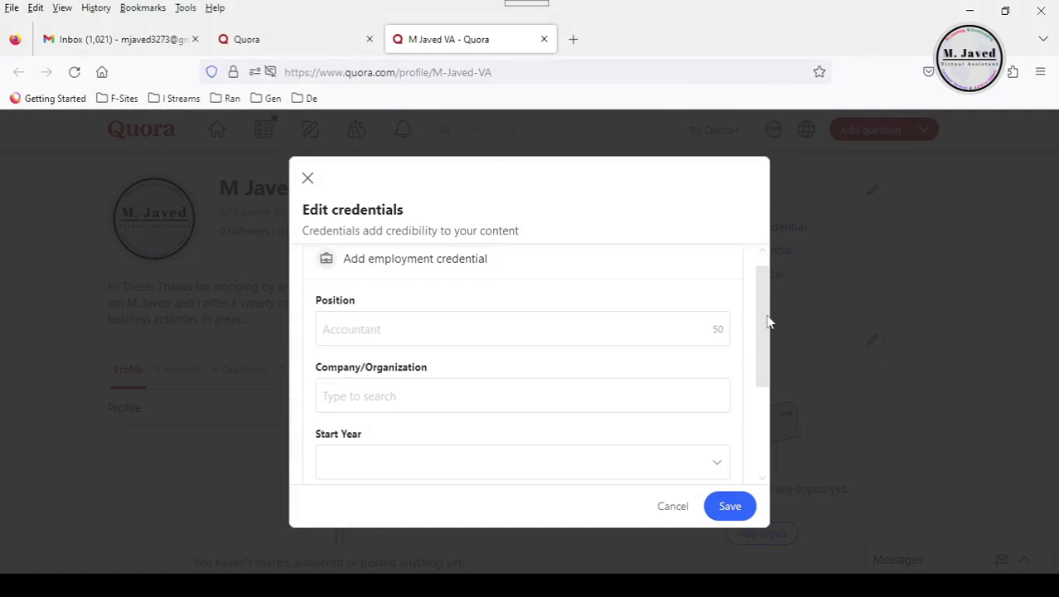
mouse_move(767, 324)
left_mouse_down()
mouse_move(757, 383)
mouse_move(767, 300)
left_mouse_up()
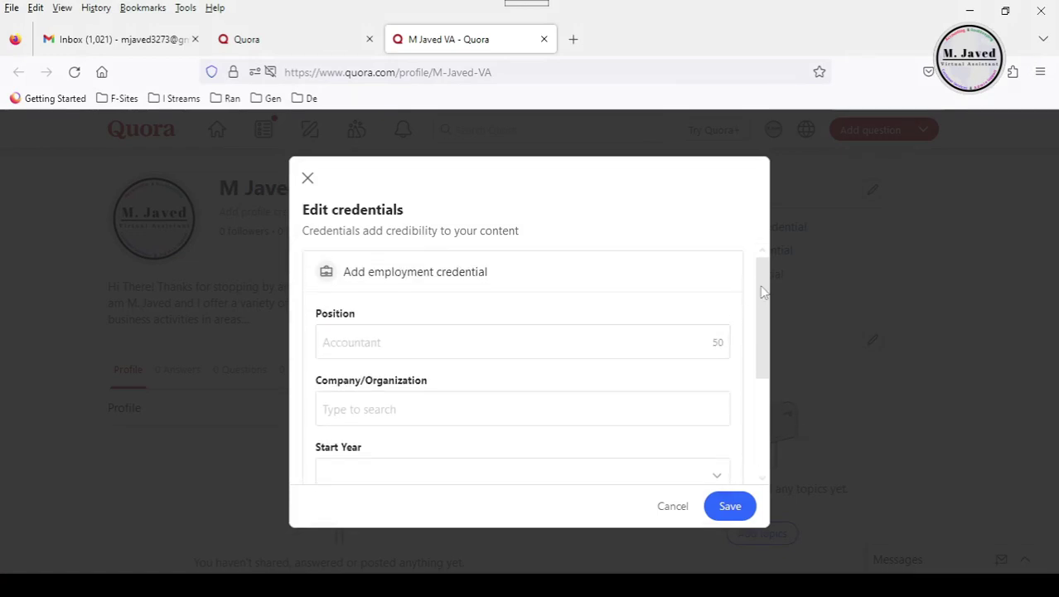
left_click(808, 302)
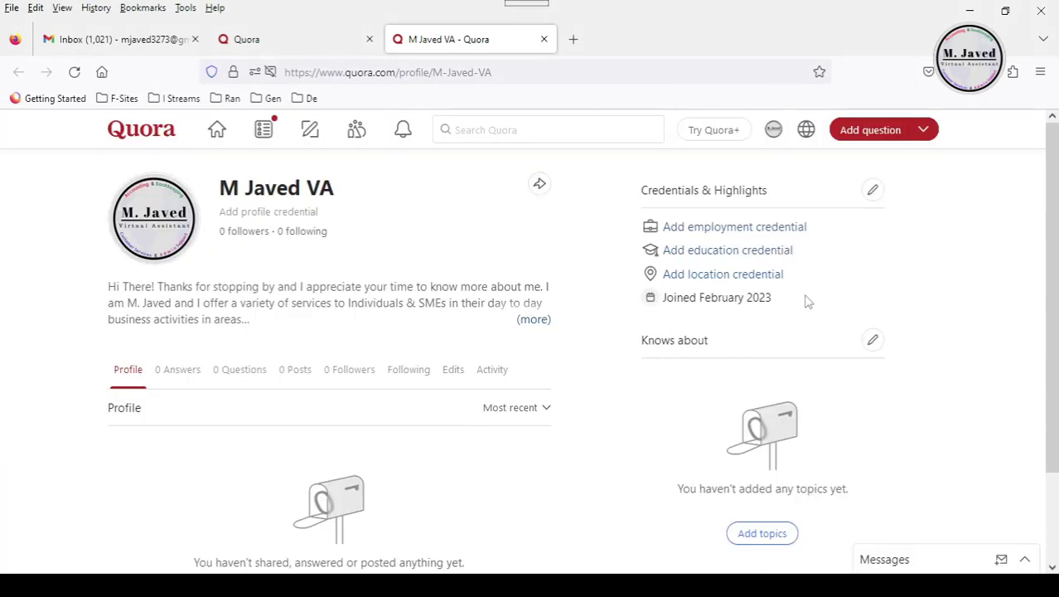
left_click(723, 252)
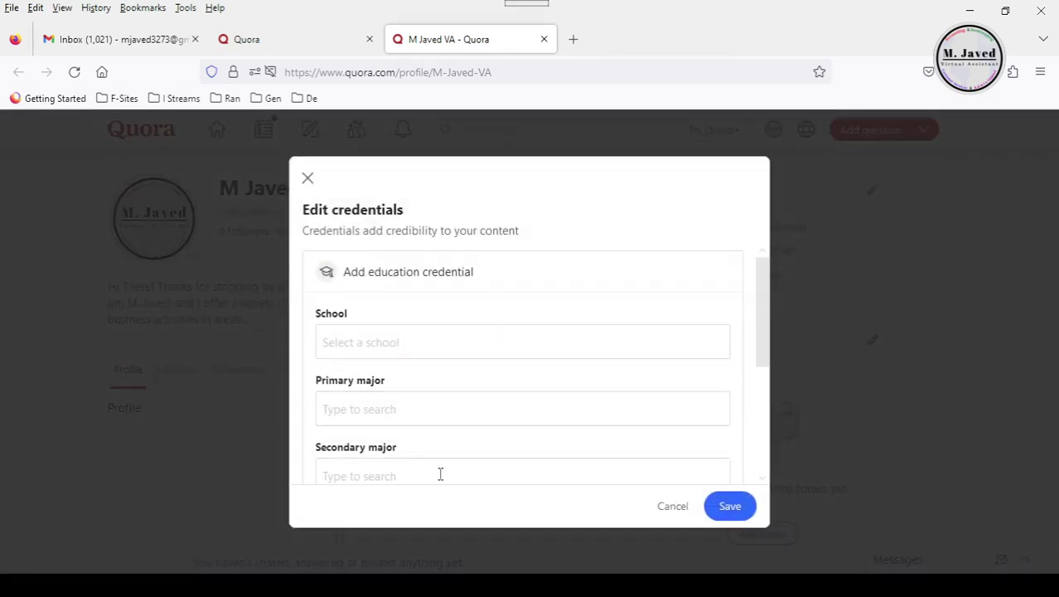
mouse_move(760, 310)
left_mouse_down()
mouse_move(754, 454)
mouse_move(759, 315)
left_mouse_up()
left_click(907, 327)
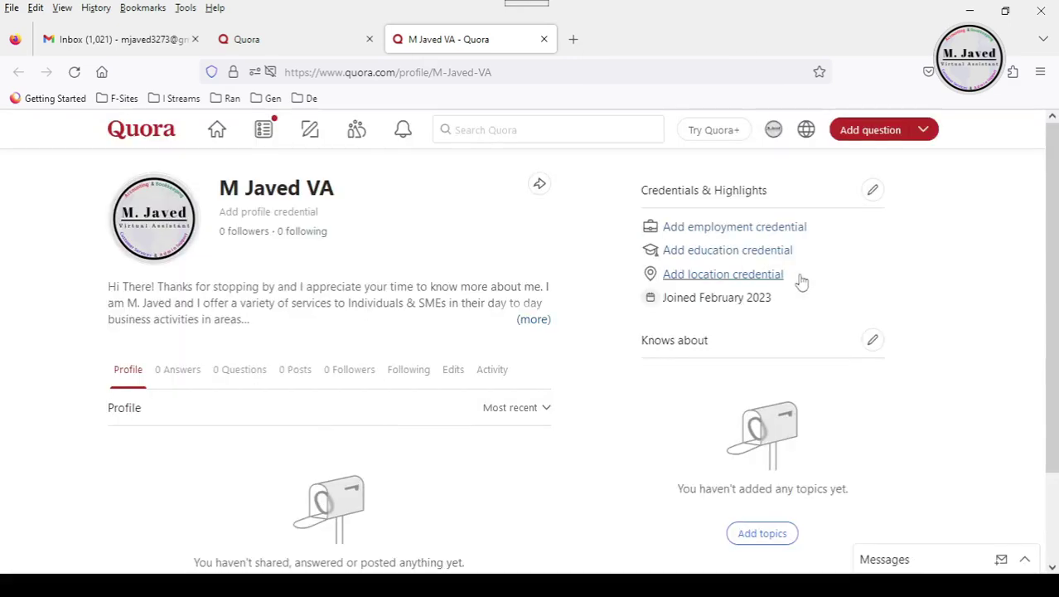
left_click(745, 276)
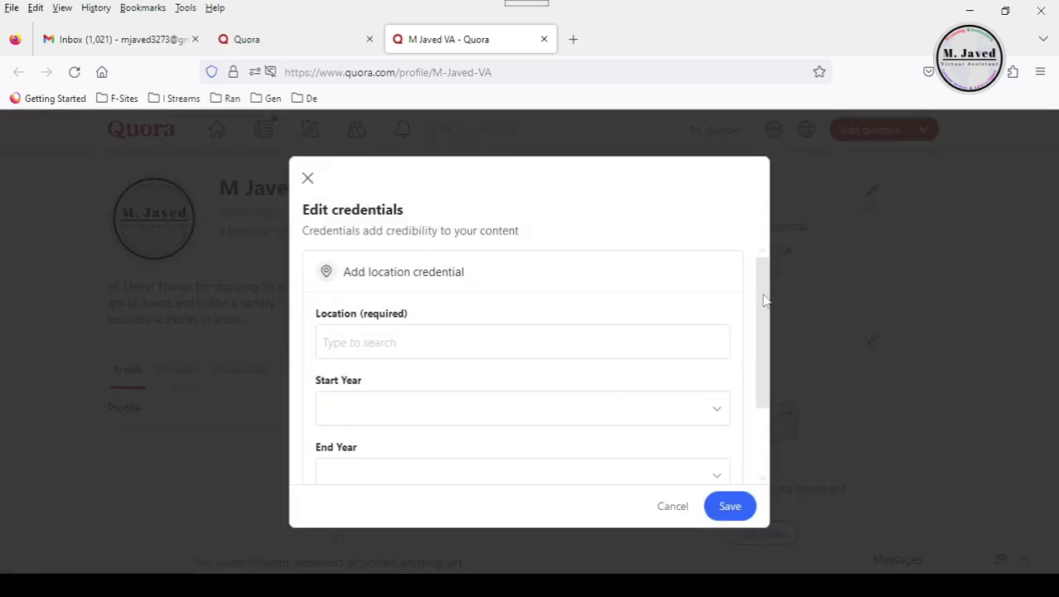
mouse_move(767, 288)
left_mouse_down()
mouse_move(770, 402)
mouse_move(727, 310)
left_mouse_up()
left_click(895, 329)
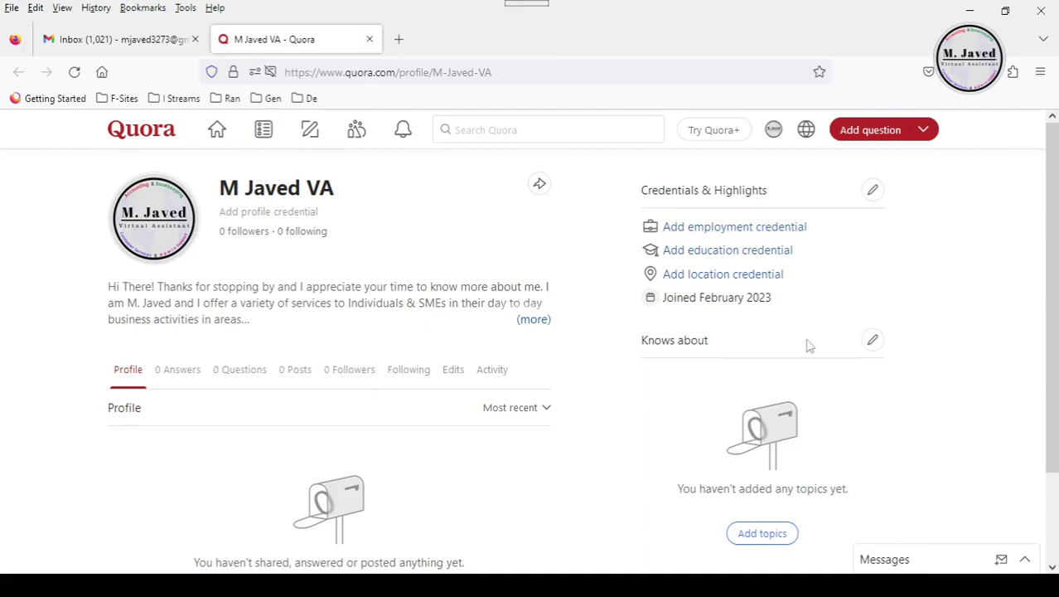
left_click(874, 341)
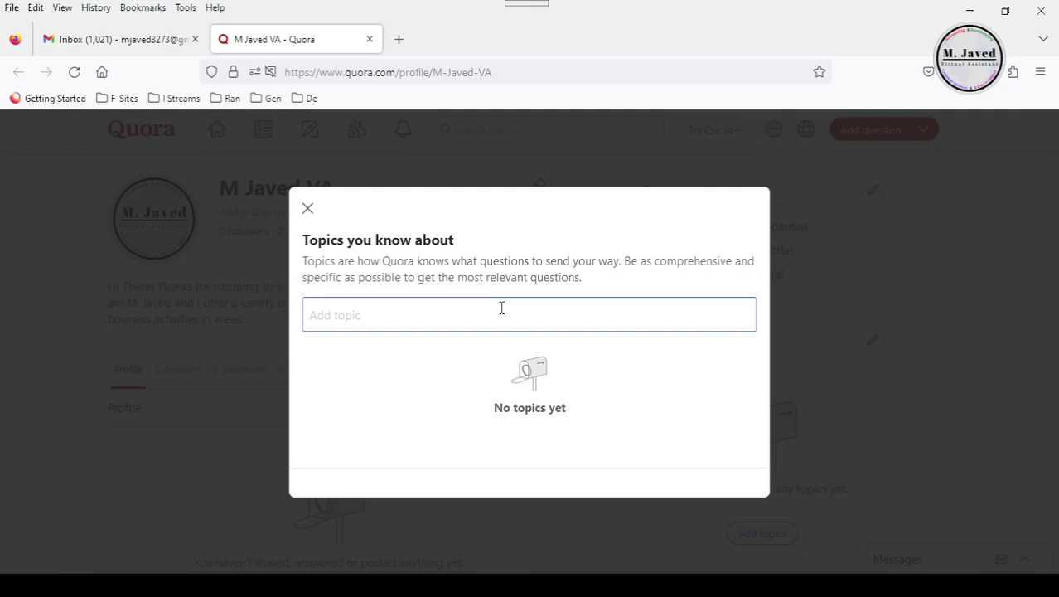
left_click(431, 308)
left_click(838, 408)
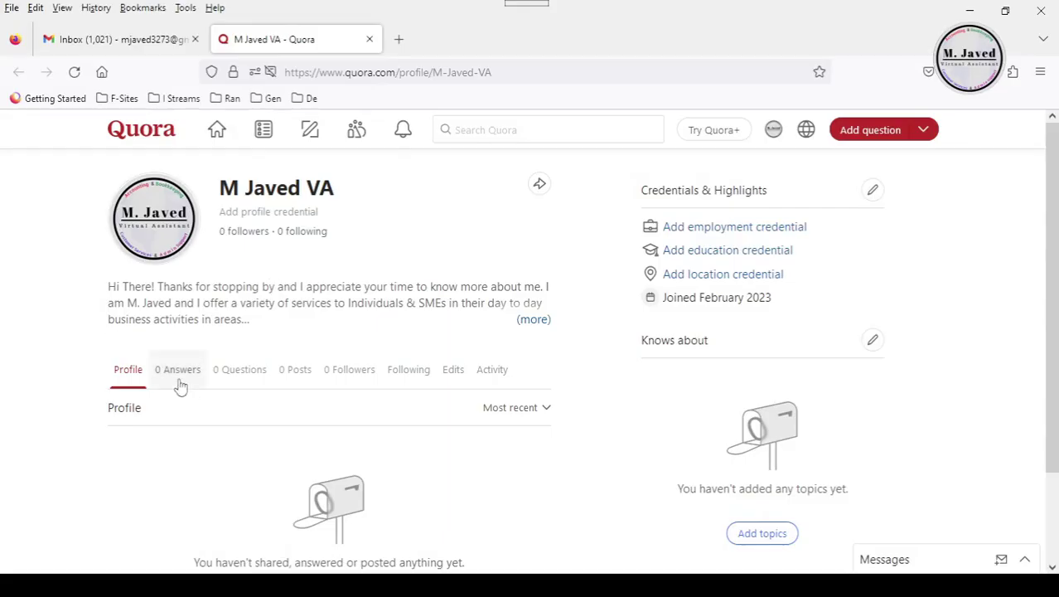
left_click(179, 374)
left_click(239, 370)
left_click(296, 371)
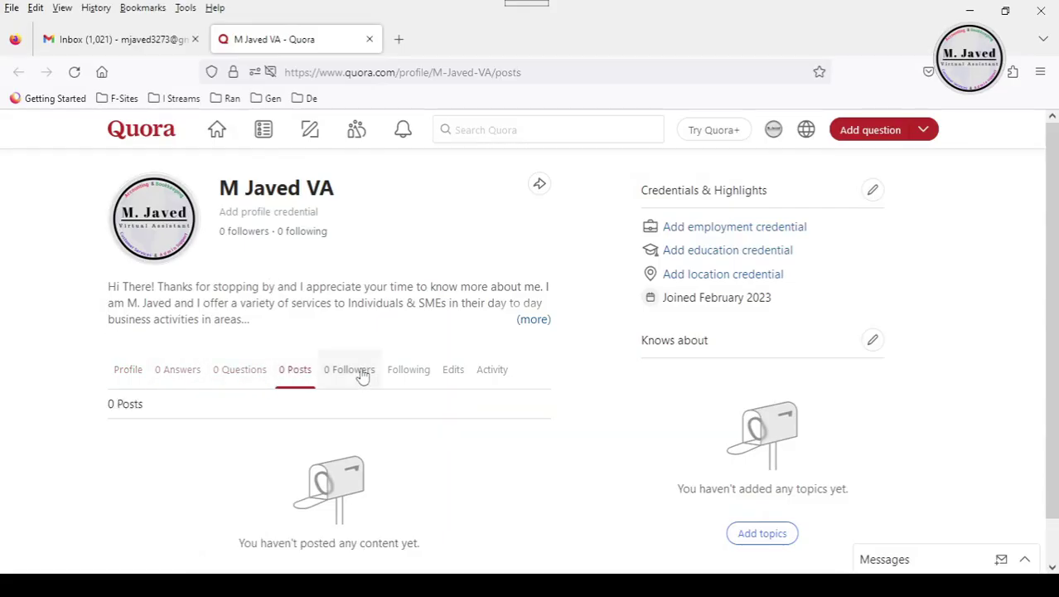
left_click(409, 371)
left_click(452, 372)
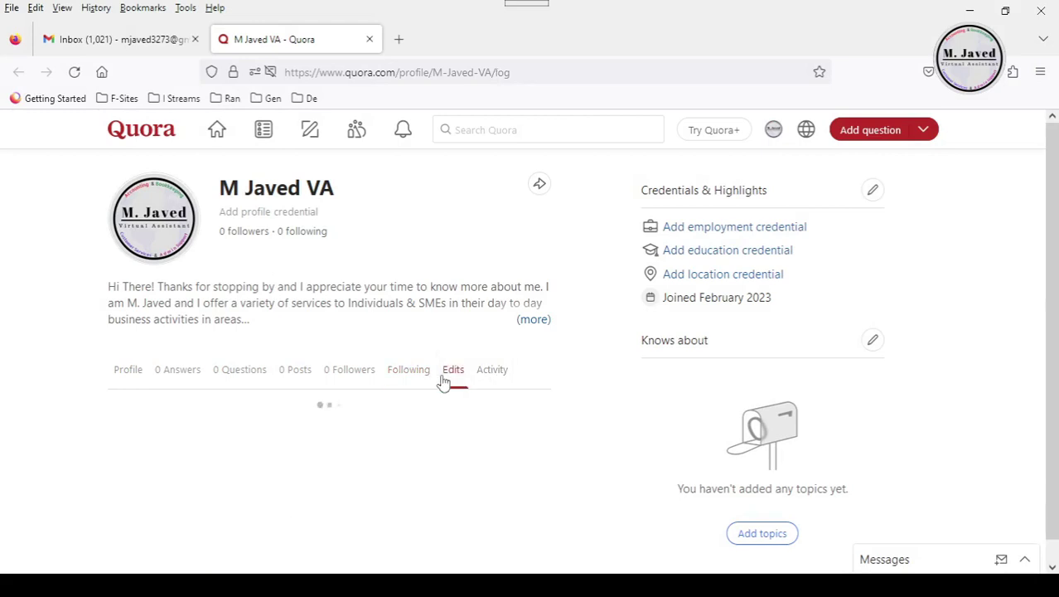
left_click(495, 374)
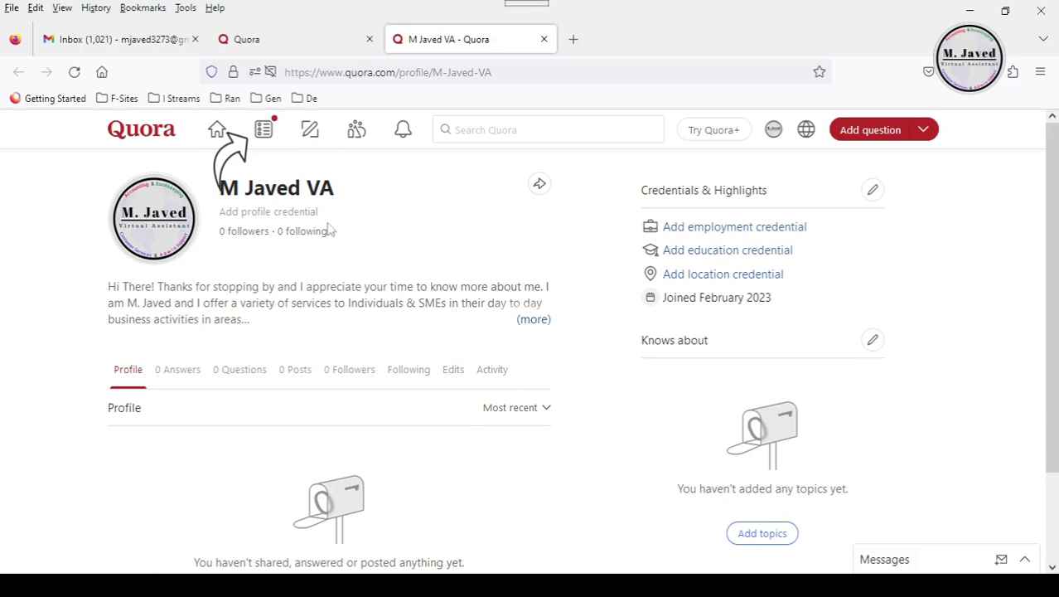
left_click(265, 139)
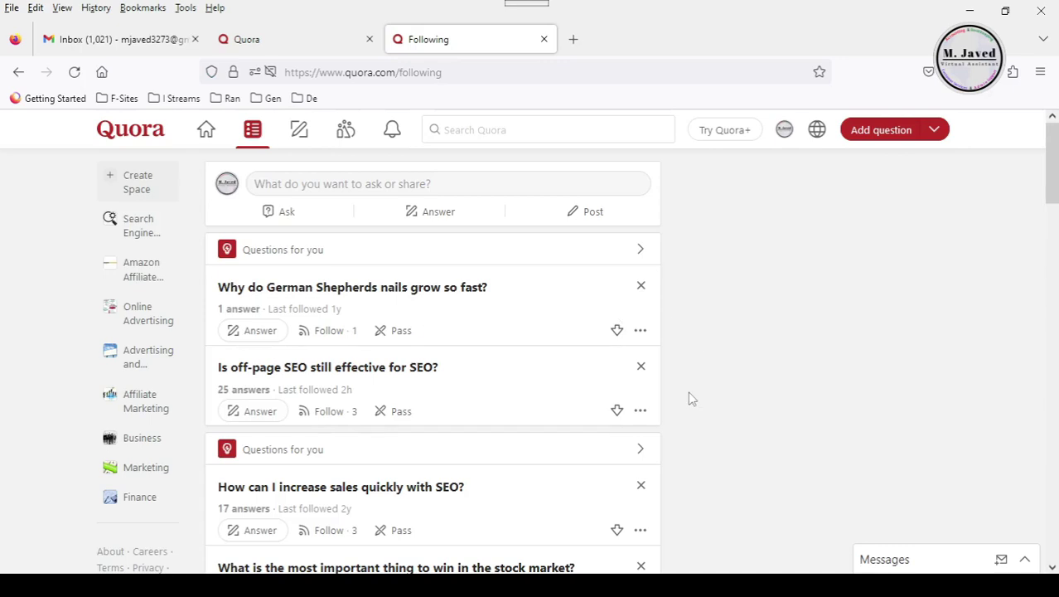
left_click(300, 140)
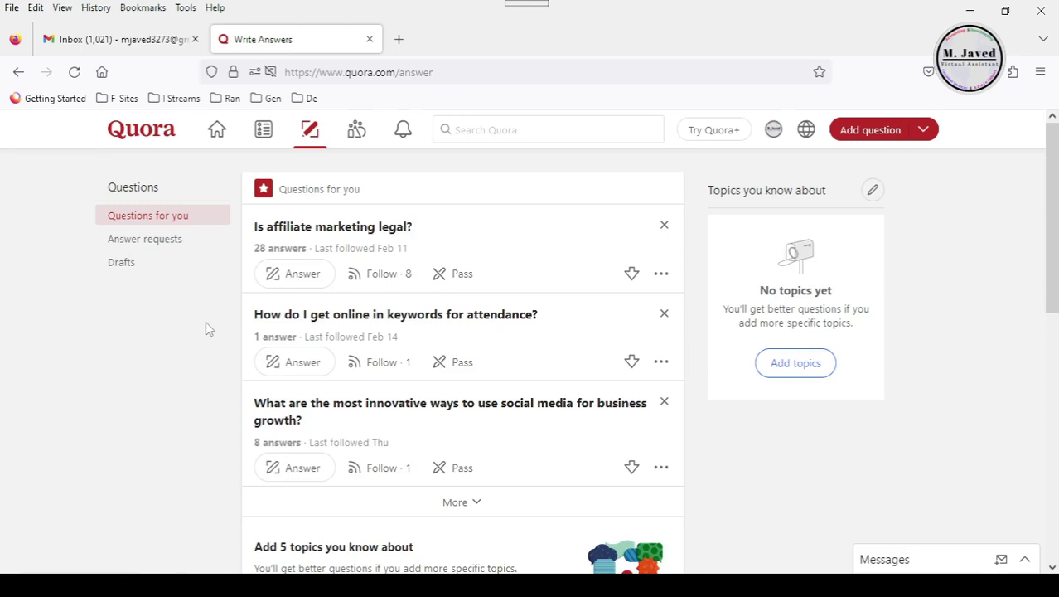
left_click(216, 250)
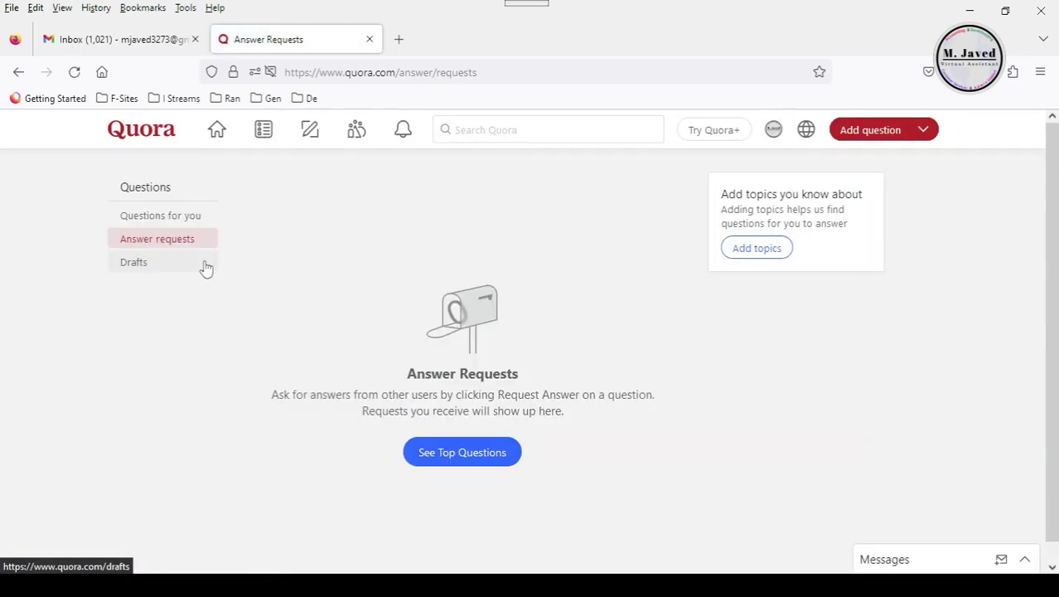
left_click(206, 266)
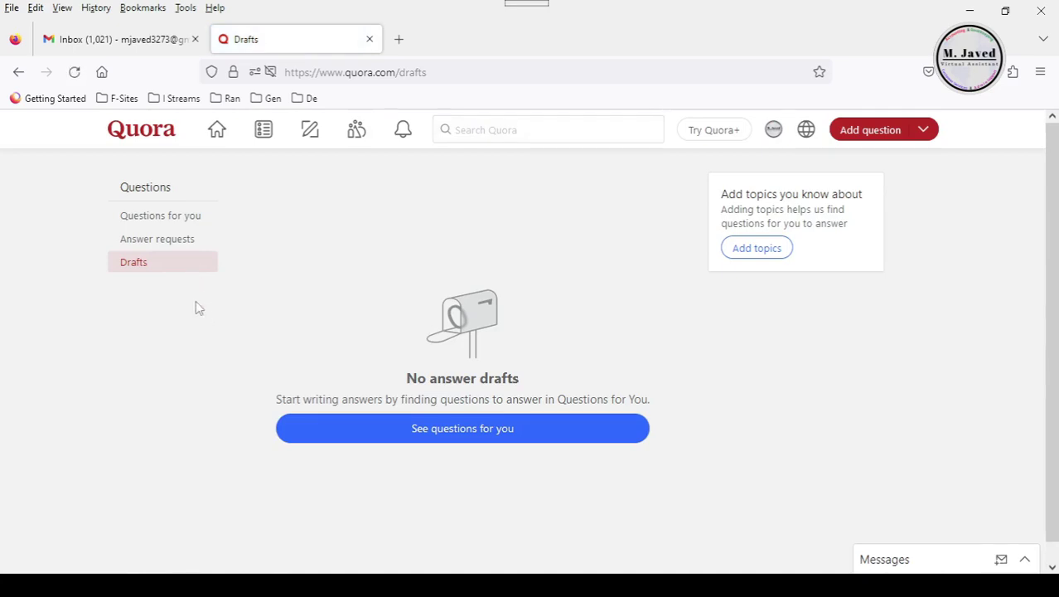
left_click(358, 139)
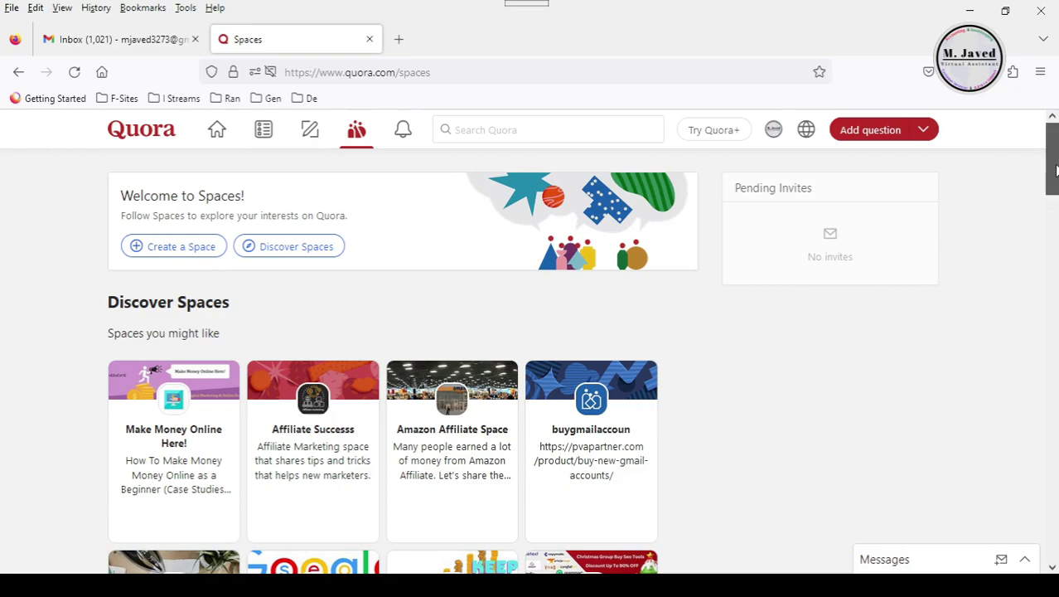
mouse_move(1050, 166)
left_mouse_down()
mouse_move(1055, 415)
mouse_move(1056, 170)
left_mouse_up()
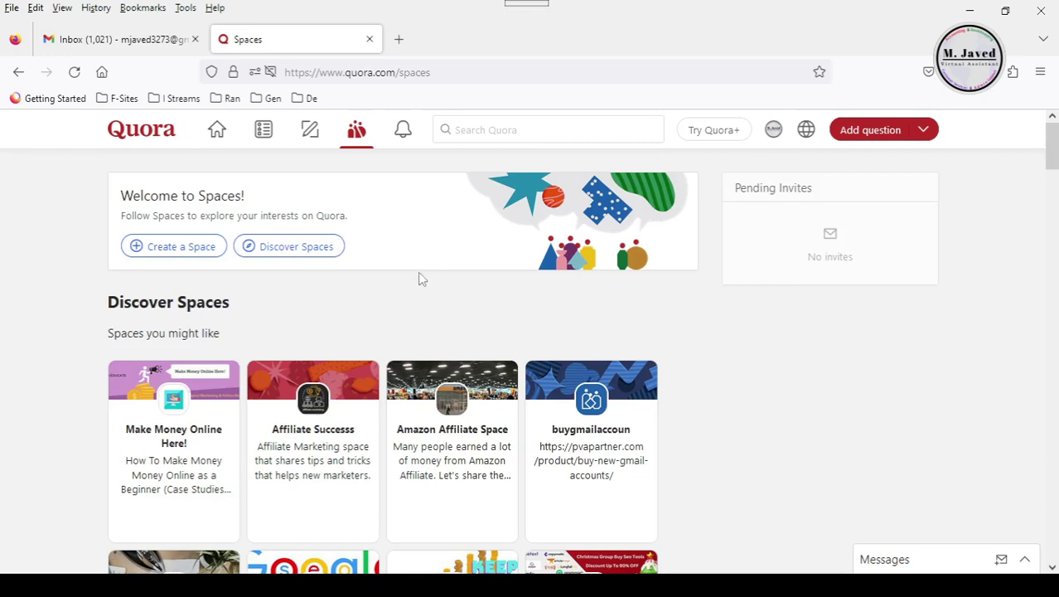
left_click(402, 137)
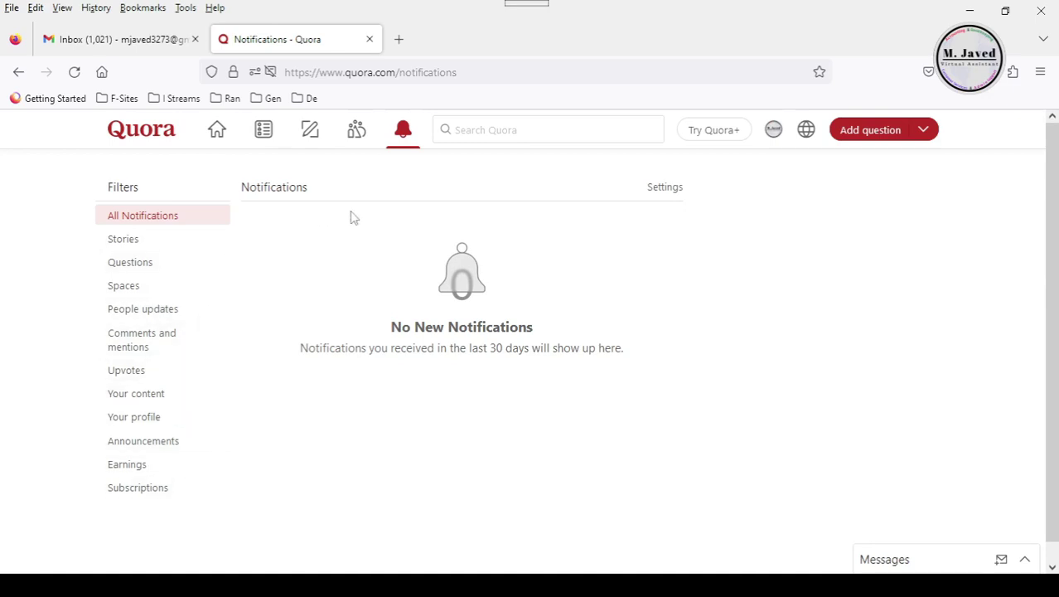
left_click(771, 137)
left_click(706, 204)
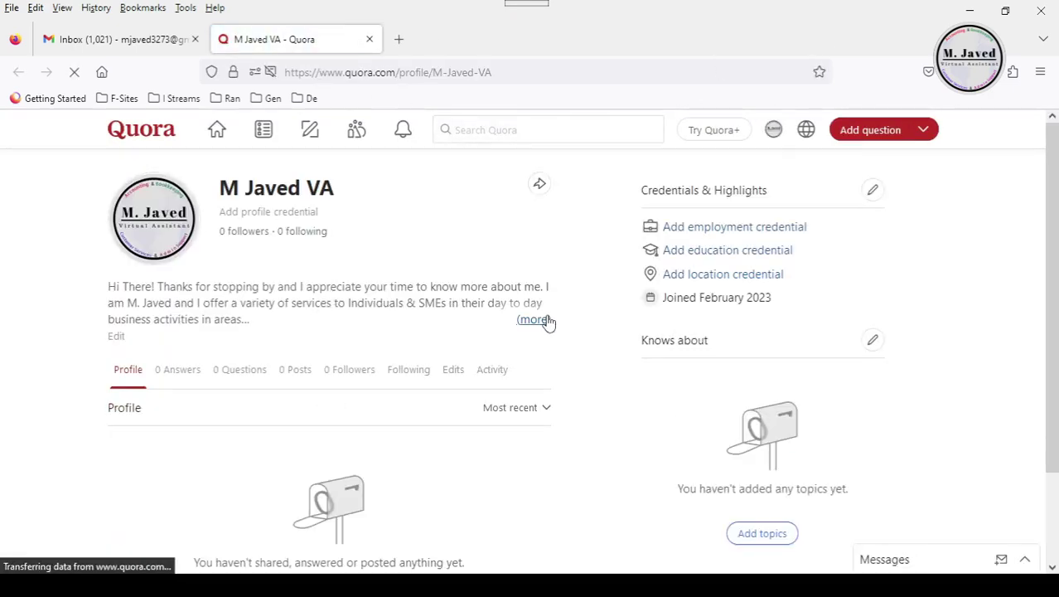
left_click(535, 320)
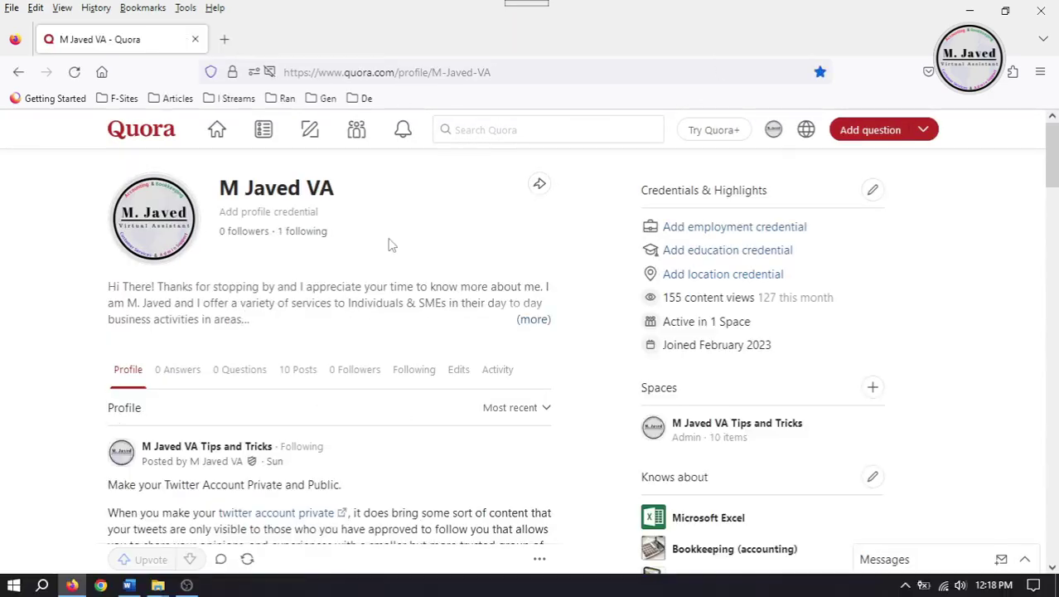
Step: Browse the Spaces list via See All Spaces, then return to the Quora home feed
left_click(354, 138)
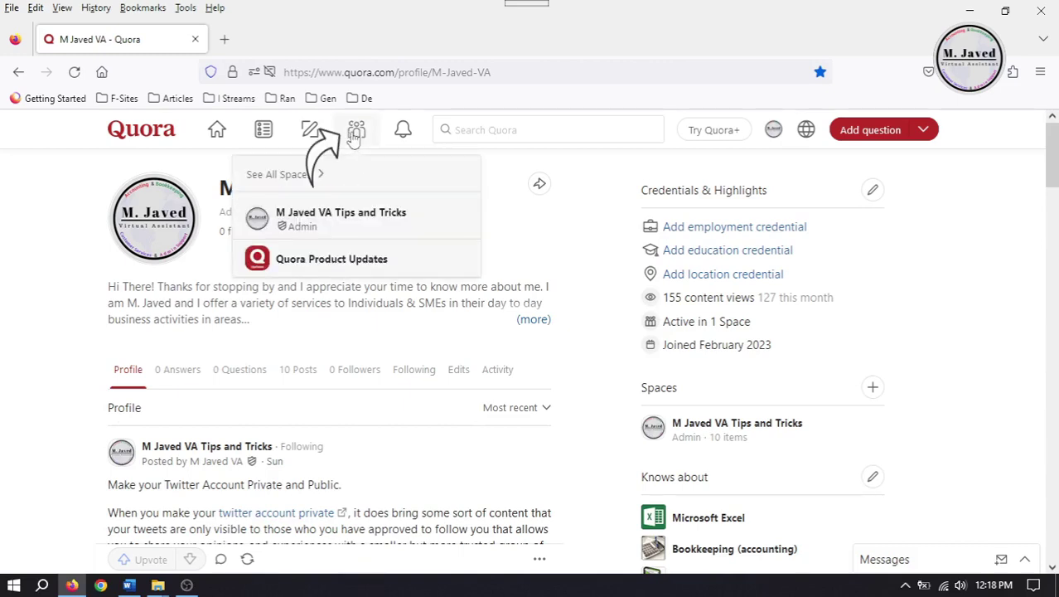
left_click(289, 176)
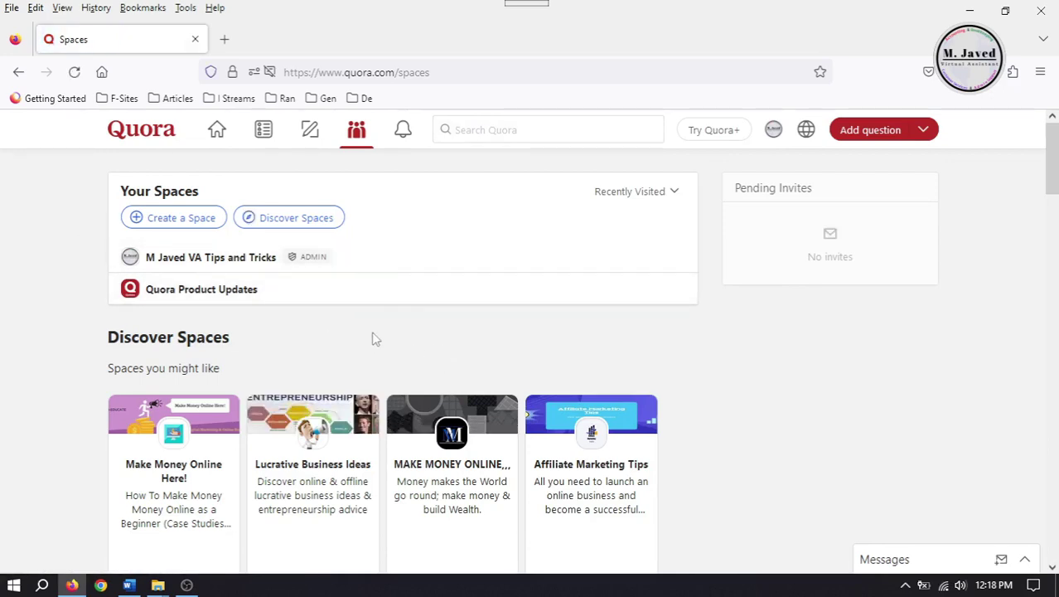
left_click(146, 133)
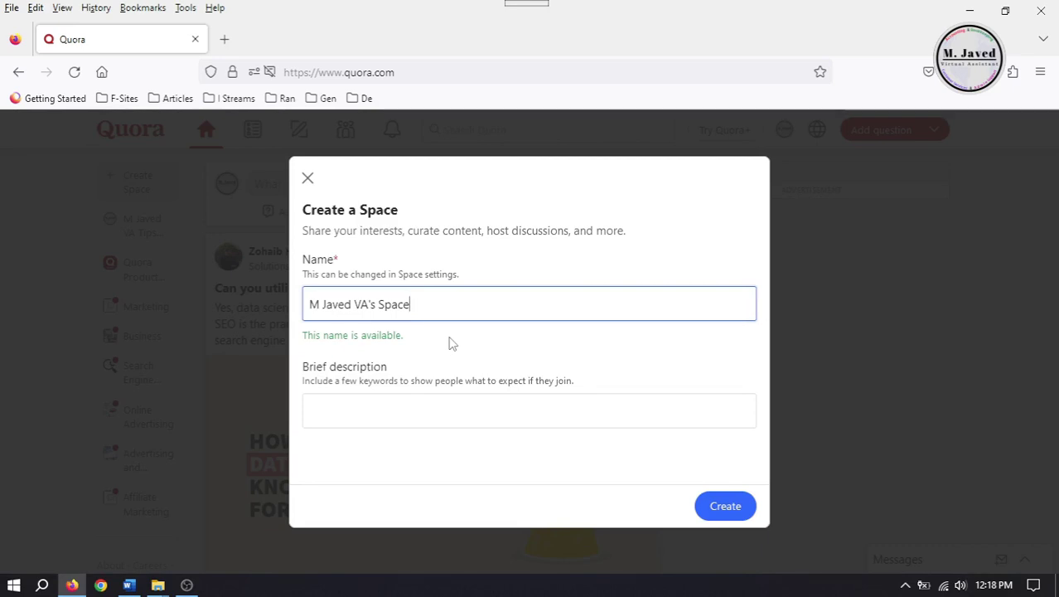
Step: Create the Space 'Daily Gen Tips' described as social media management, Branding & Marketing and Accountancy tips
left_click_drag(440, 306, 305, 304)
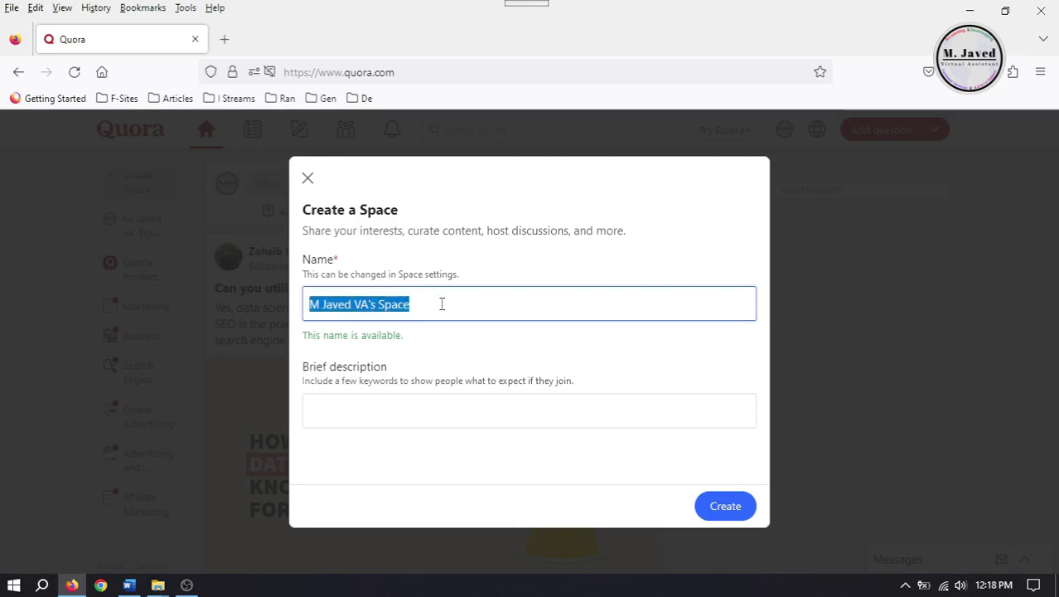
type("Daily Gen Tips 101")
key("BackSpace")
key("BackSpace")
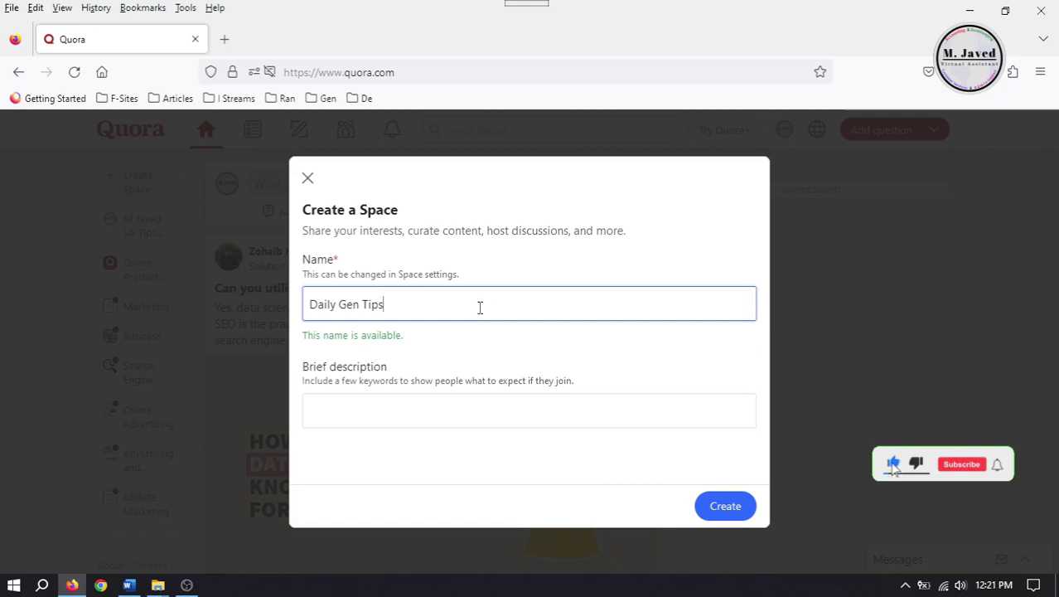
left_click(478, 368)
left_click(473, 407)
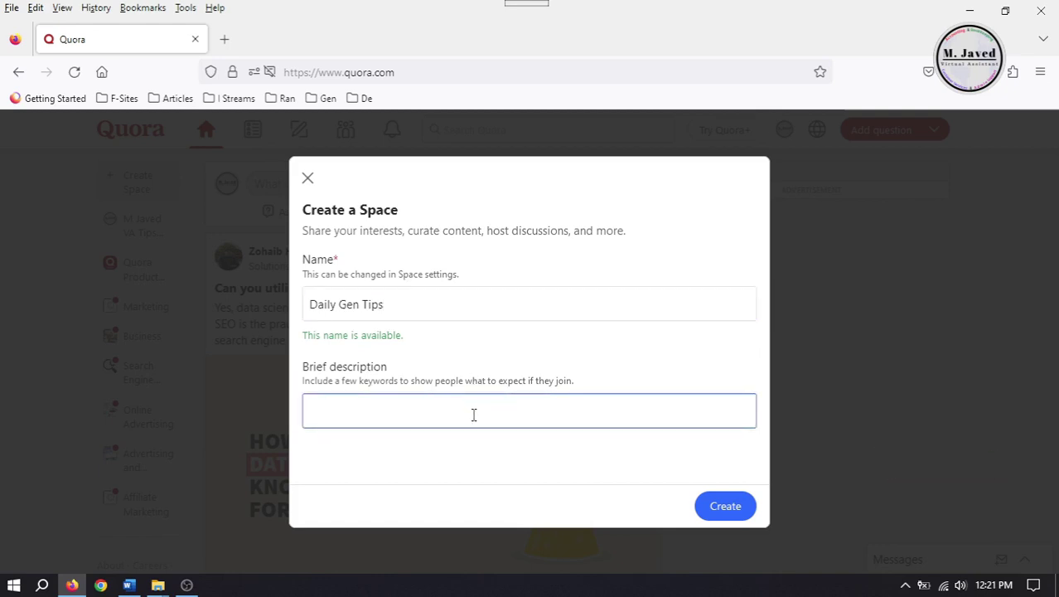
type("Tips about social media management, Branding & Marketing and Accountancy.")
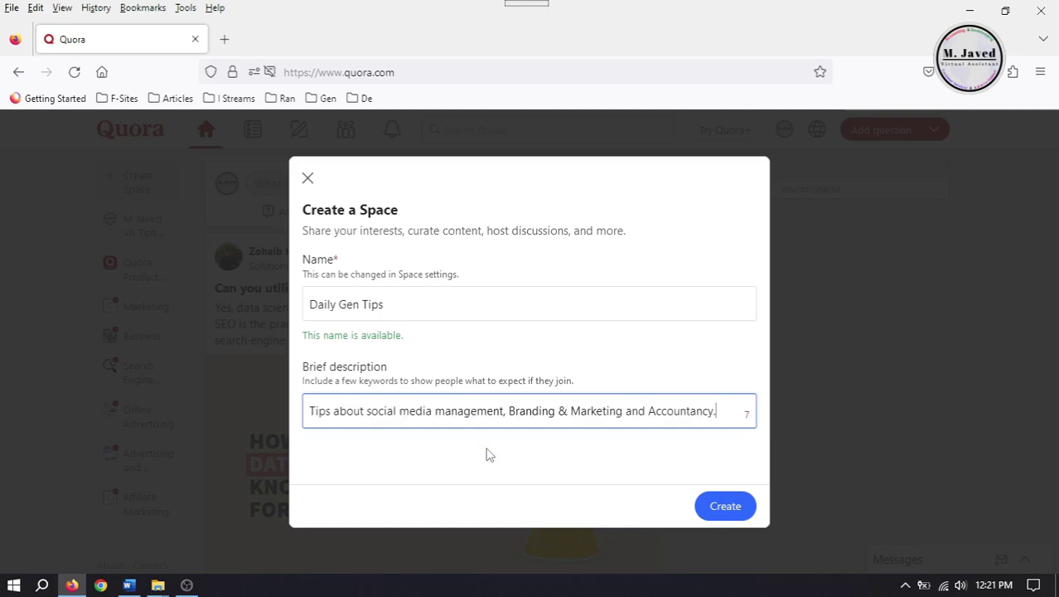
left_click(489, 454)
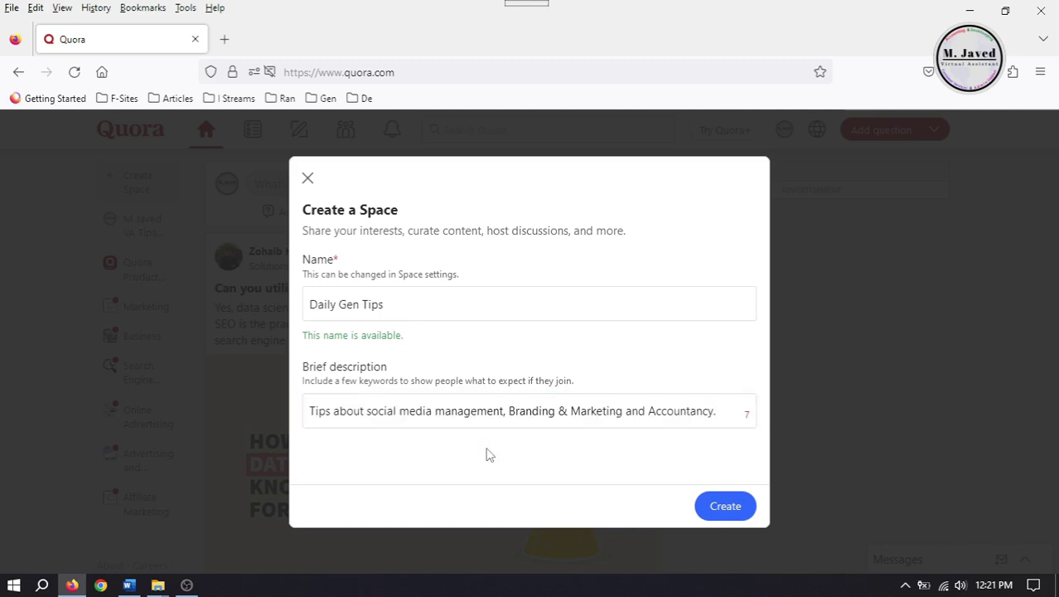
left_click(723, 507)
left_click(723, 507)
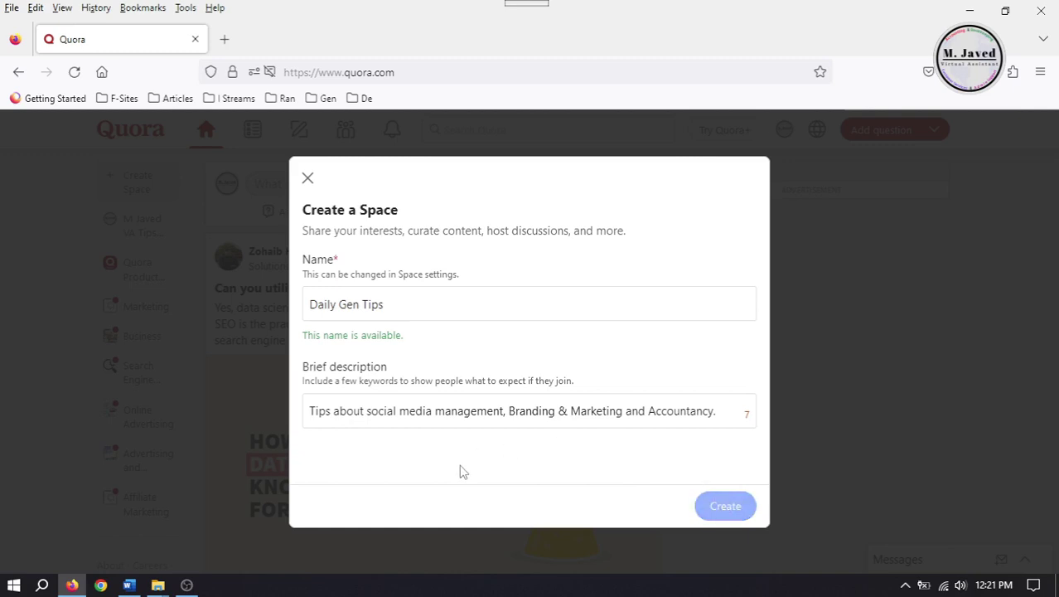
Step: Search for a contributor to invite, then clear the search and skip inviting anyone
left_click(470, 281)
type("M")
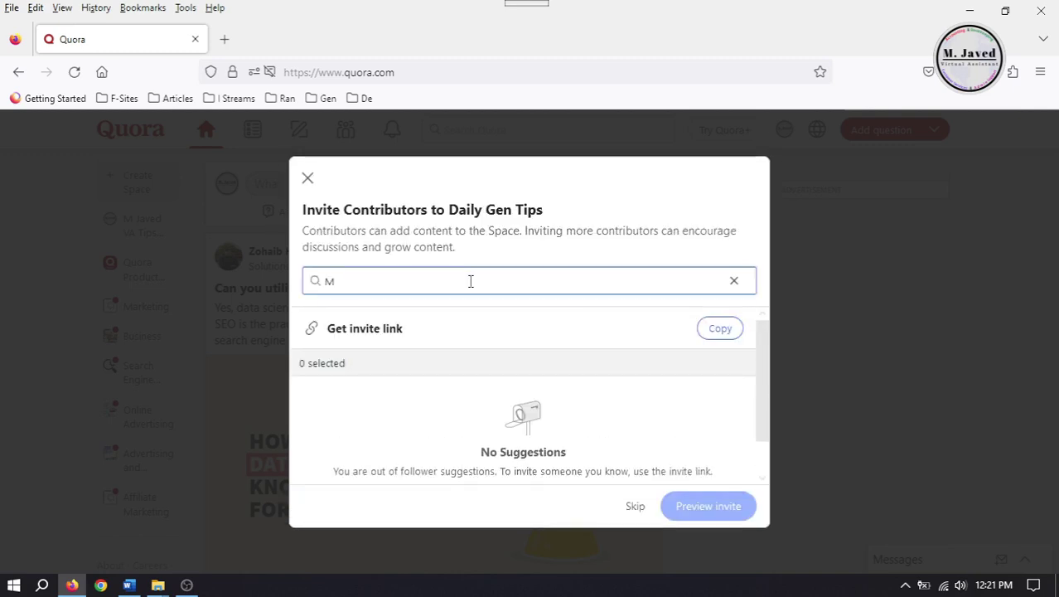
type(" javed Va")
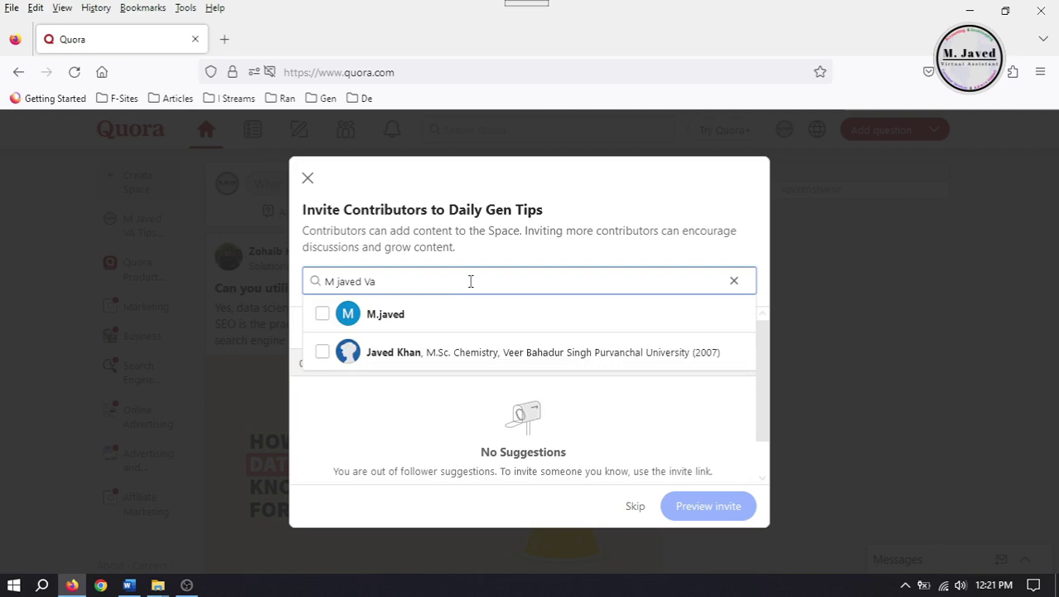
key("BackSpace")
type("A")
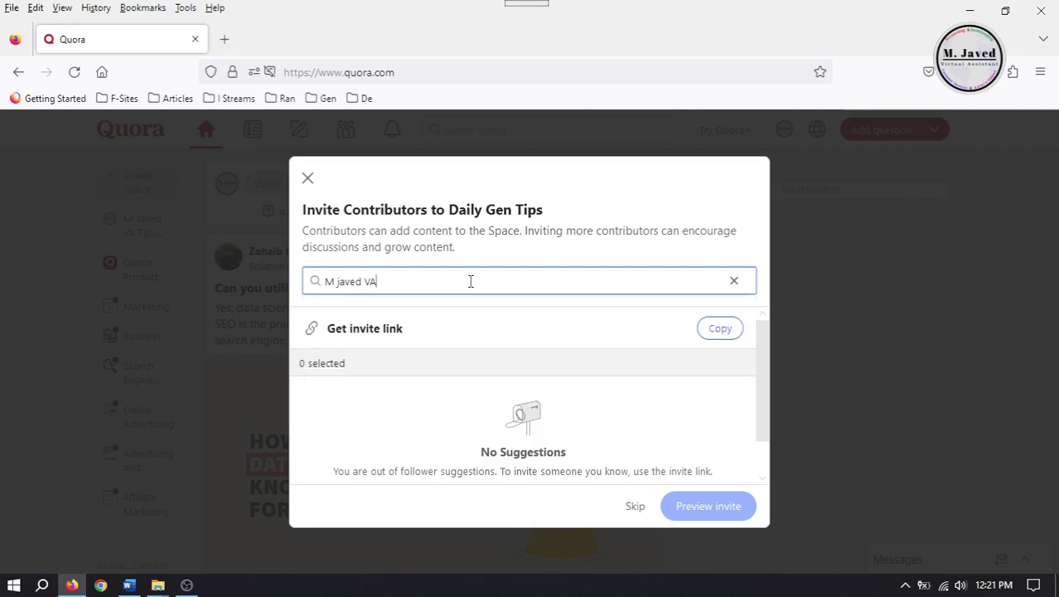
left_click(437, 423)
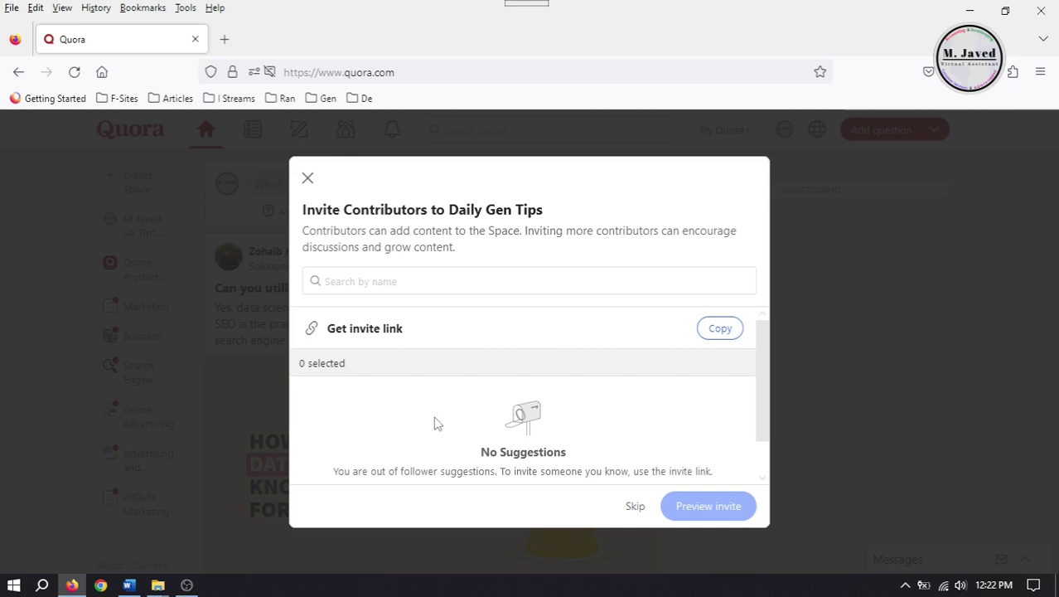
left_click(307, 177)
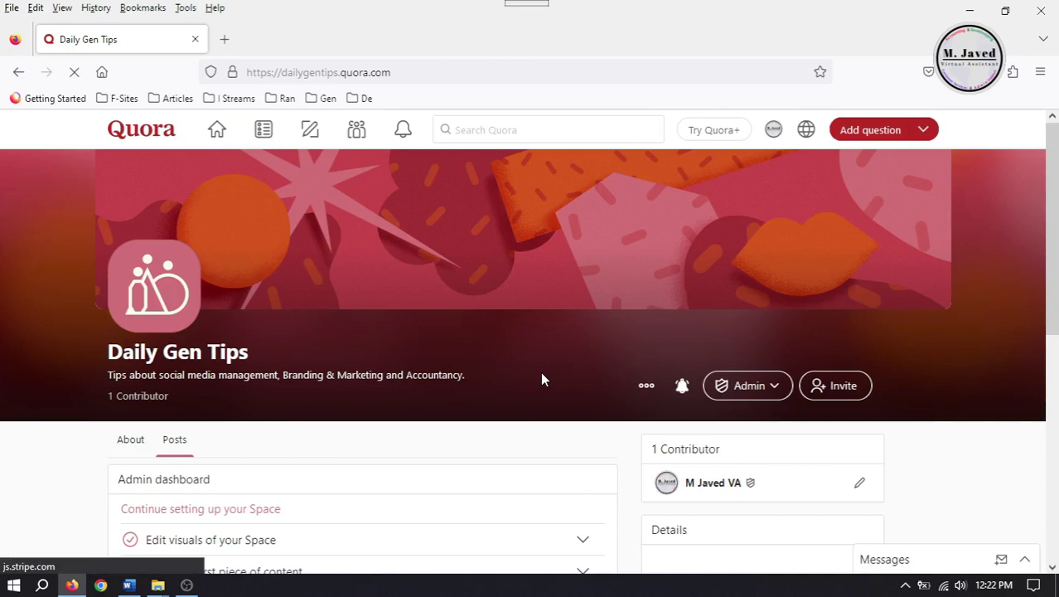
Step: Scroll the Daily Gen Tips Space page and open its About tab
scroll(1041, 352, "down", 3)
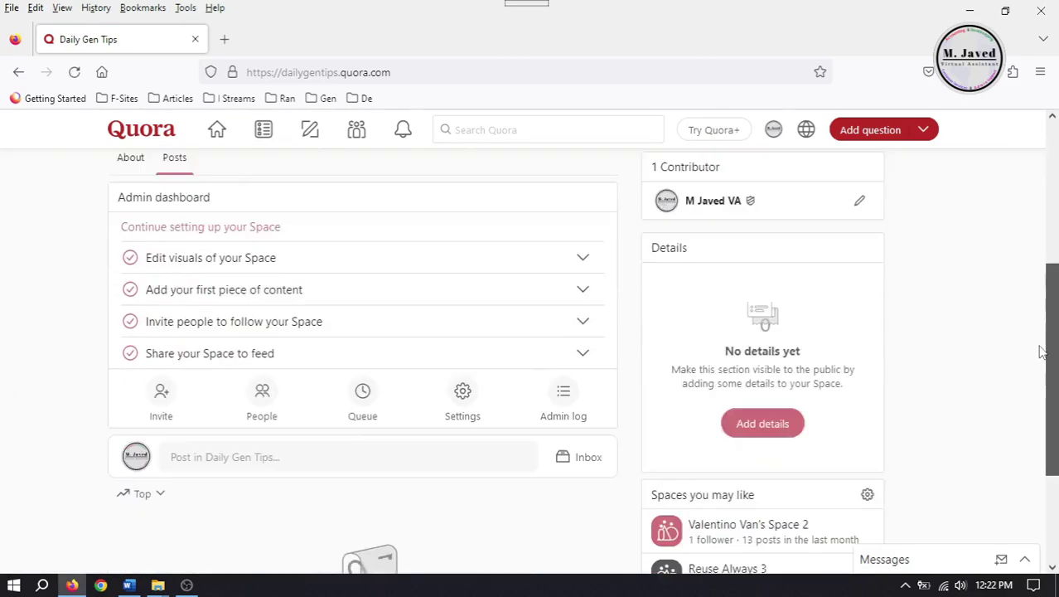
mouse_move(1041, 352)
left_mouse_down()
mouse_move(1033, 452)
mouse_move(1042, 193)
left_mouse_up()
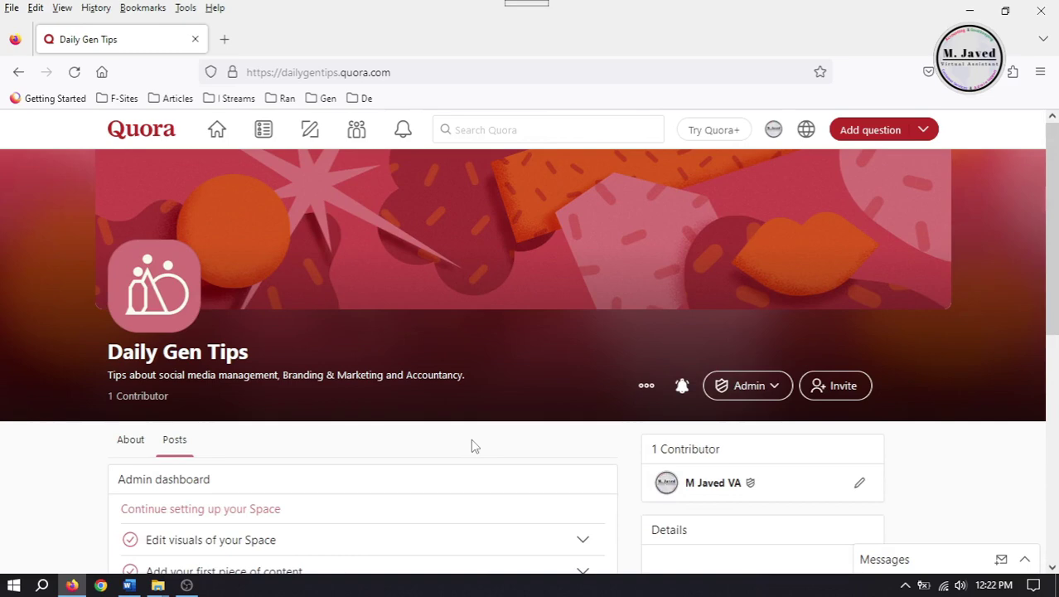
left_click_drag(1052, 249, 1051, 332)
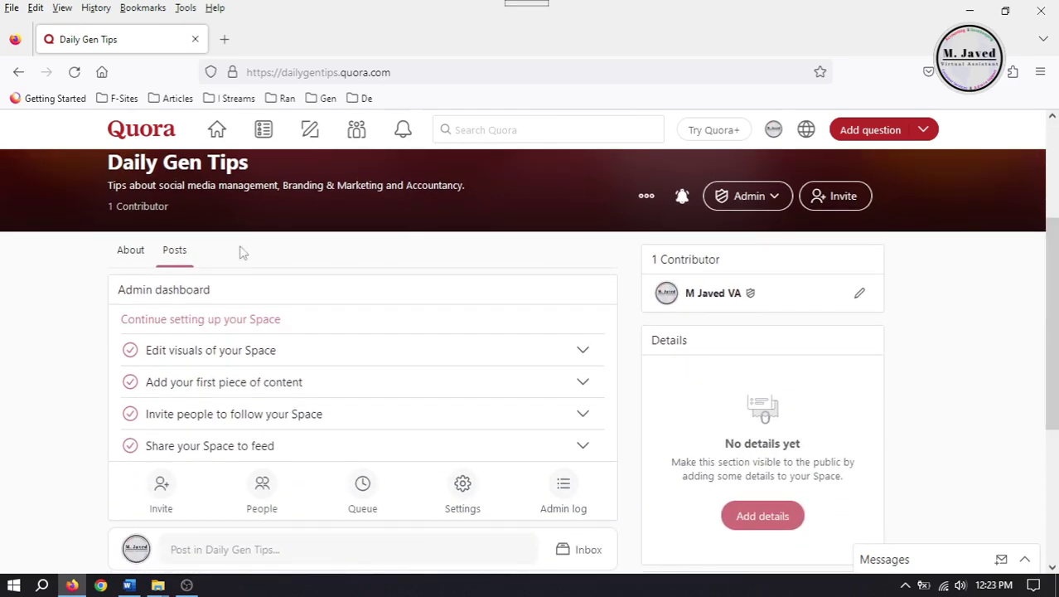
left_click(130, 256)
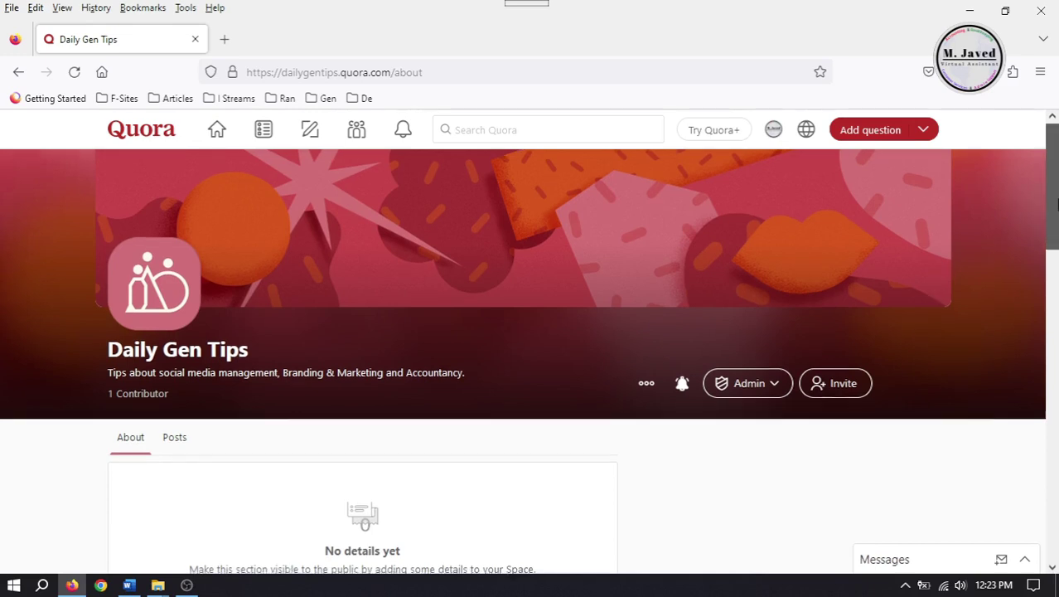
mouse_move(1053, 188)
left_mouse_down()
mouse_move(1051, 522)
mouse_move(1040, 282)
left_mouse_up()
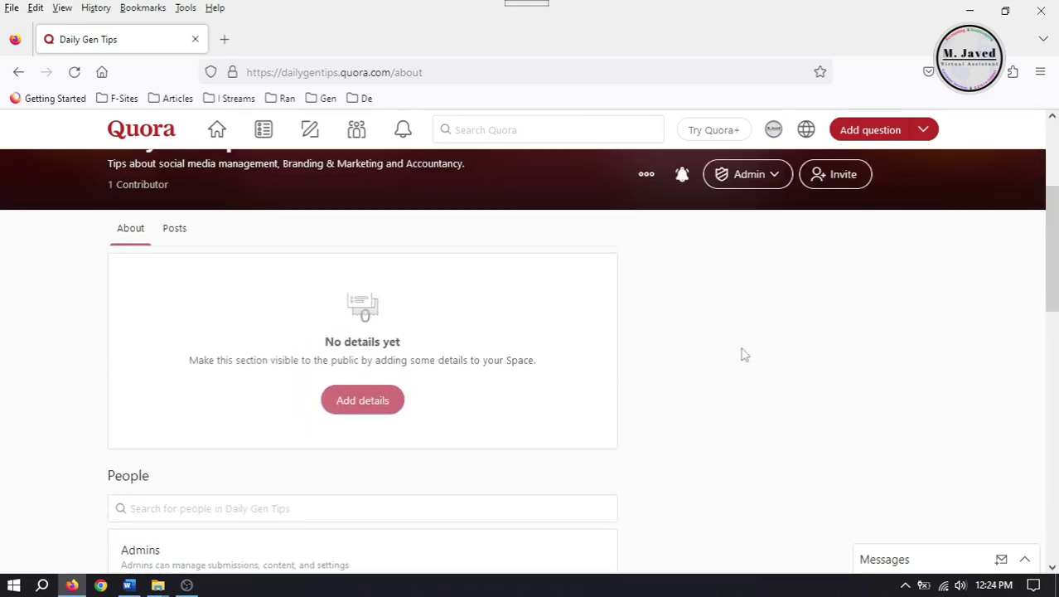
Step: Paste the Space details paragraph, link 'personal branding' to the blog URL, and save
left_click(362, 399)
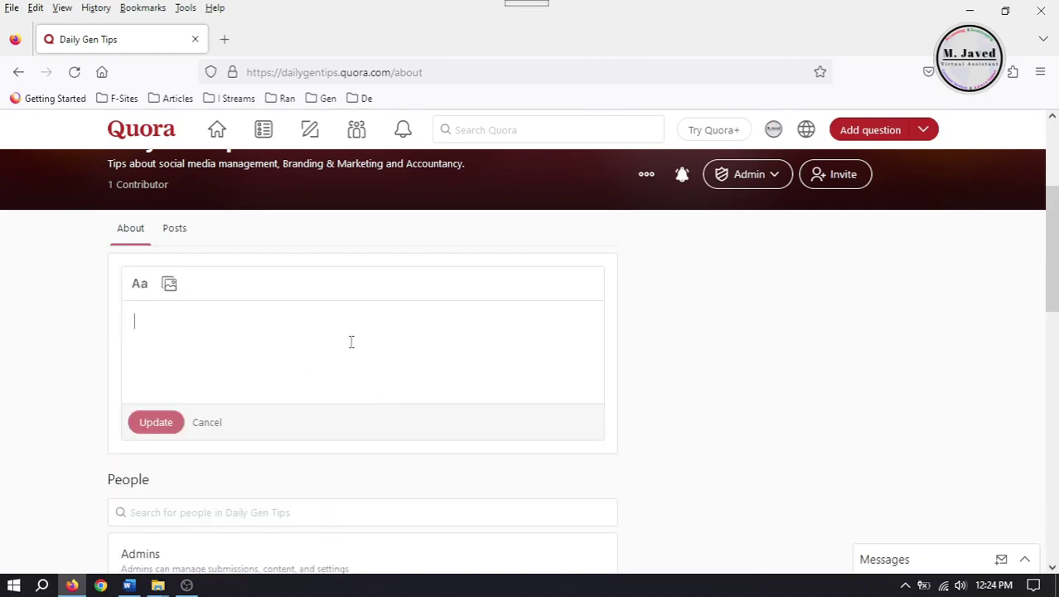
type("In this space, I will talk about managing your internet presence, personal branding & marketing and somewhat about accountancy because we need to make some analysis to understand whether how much have invested to get the desired results.")
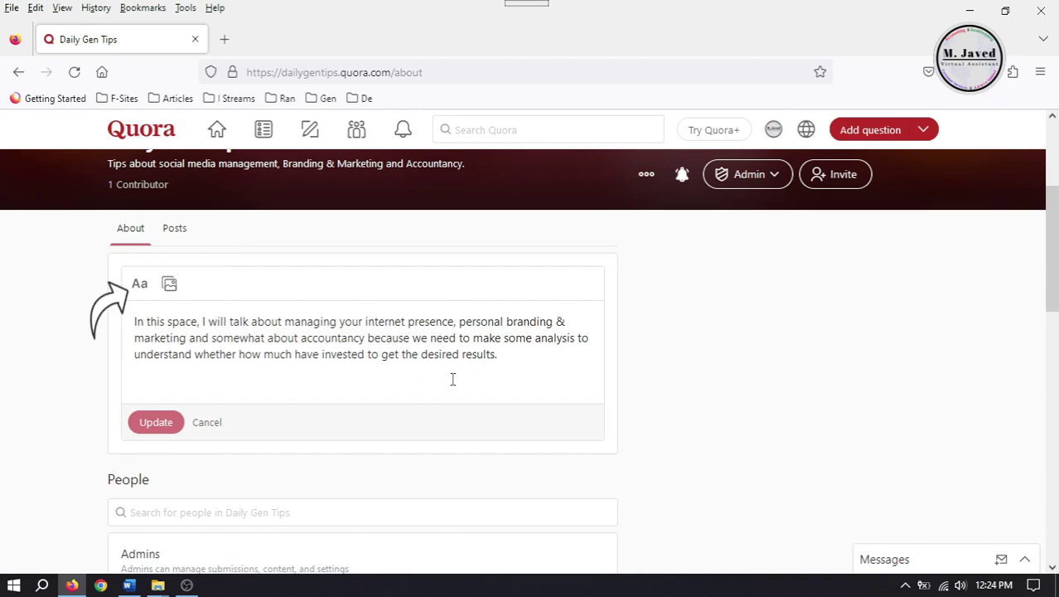
left_click(139, 283)
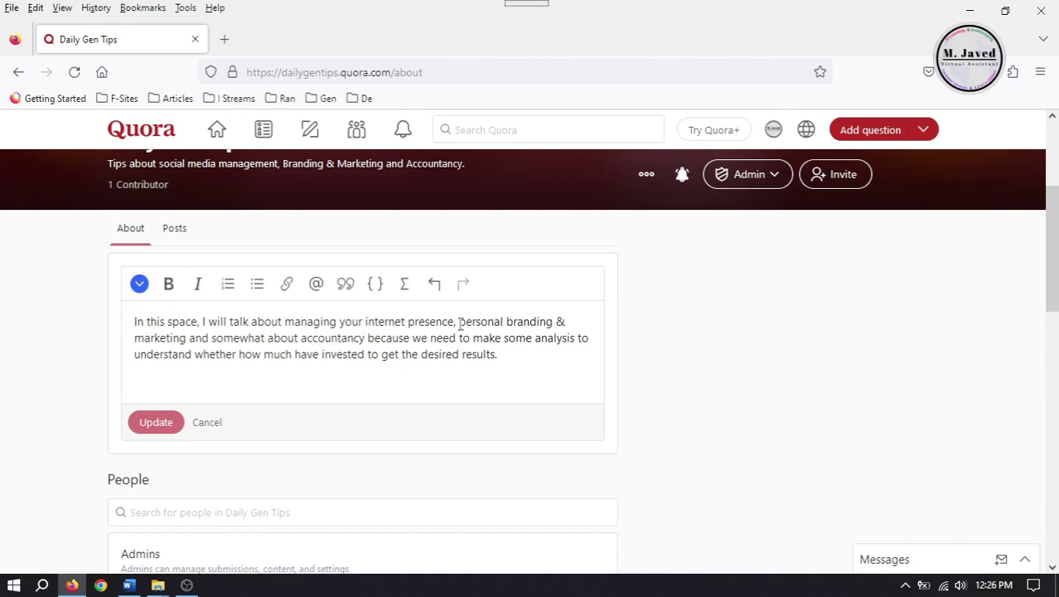
left_click_drag(460, 324, 554, 324)
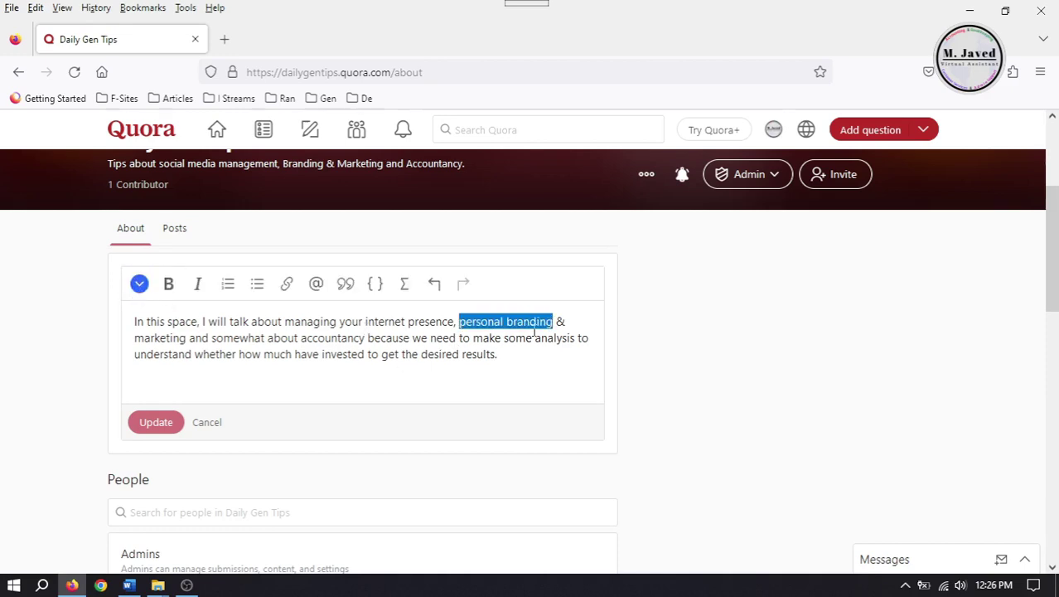
left_click(286, 284)
type("https://mjavedva.wordpress.com/")
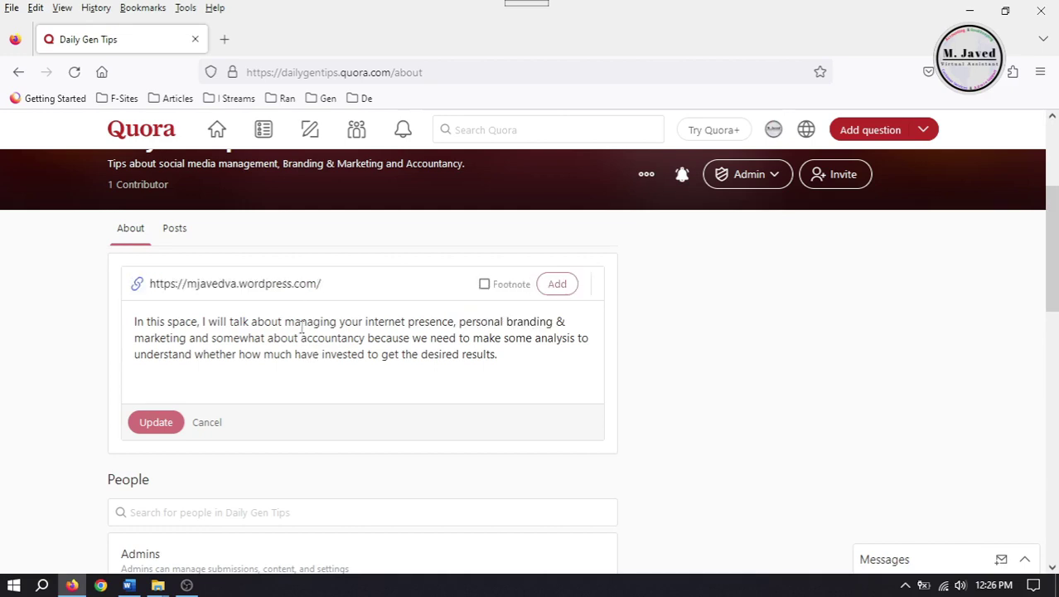
left_click(558, 283)
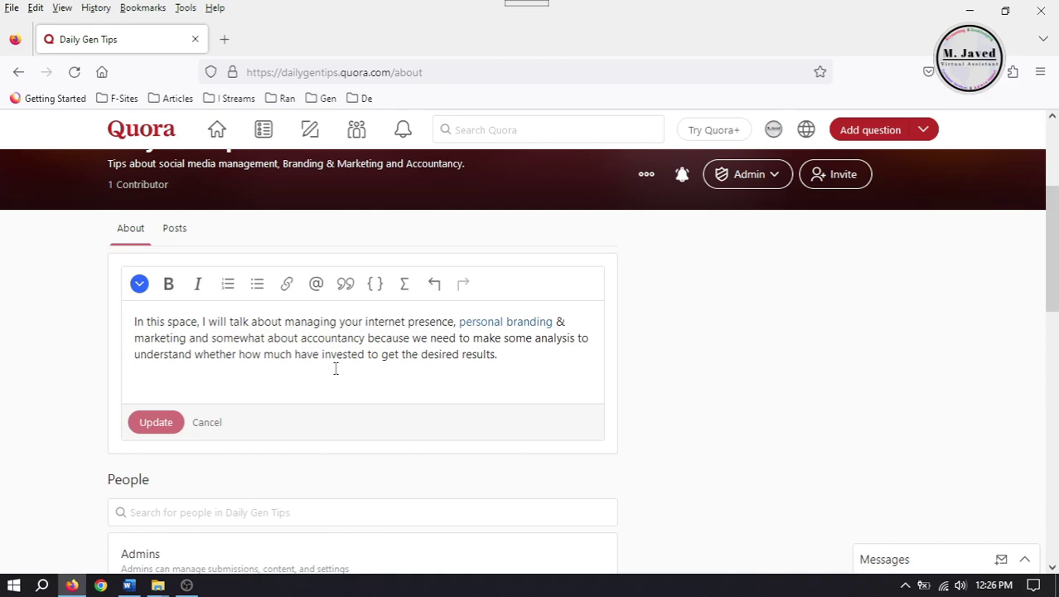
left_click(156, 421)
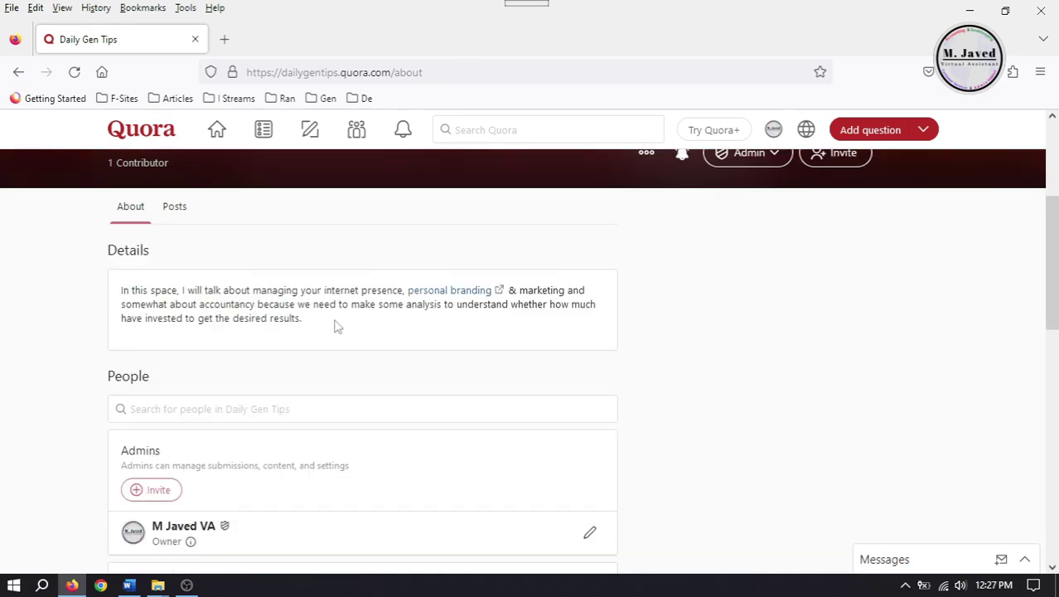
Step: Open the Space settings and review its name, description and URL
left_click(175, 208)
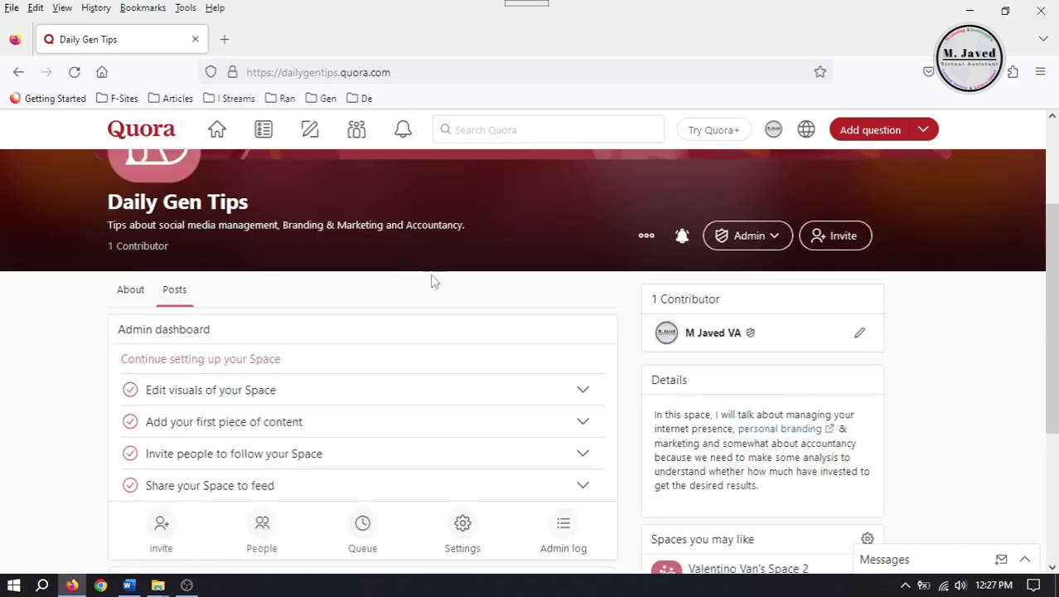
scroll(464, 306, "down", 1)
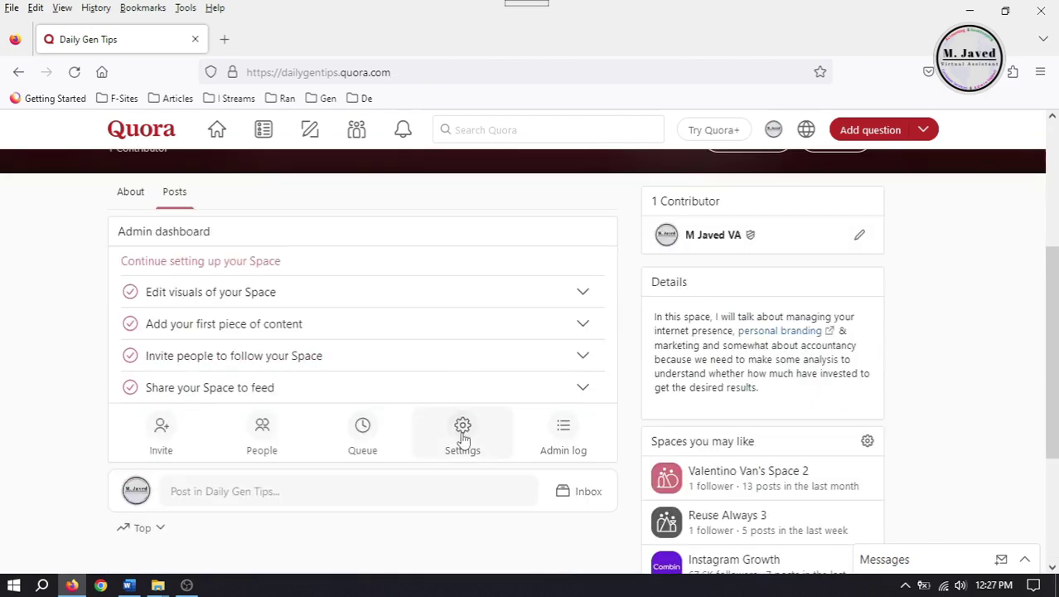
left_click(463, 428)
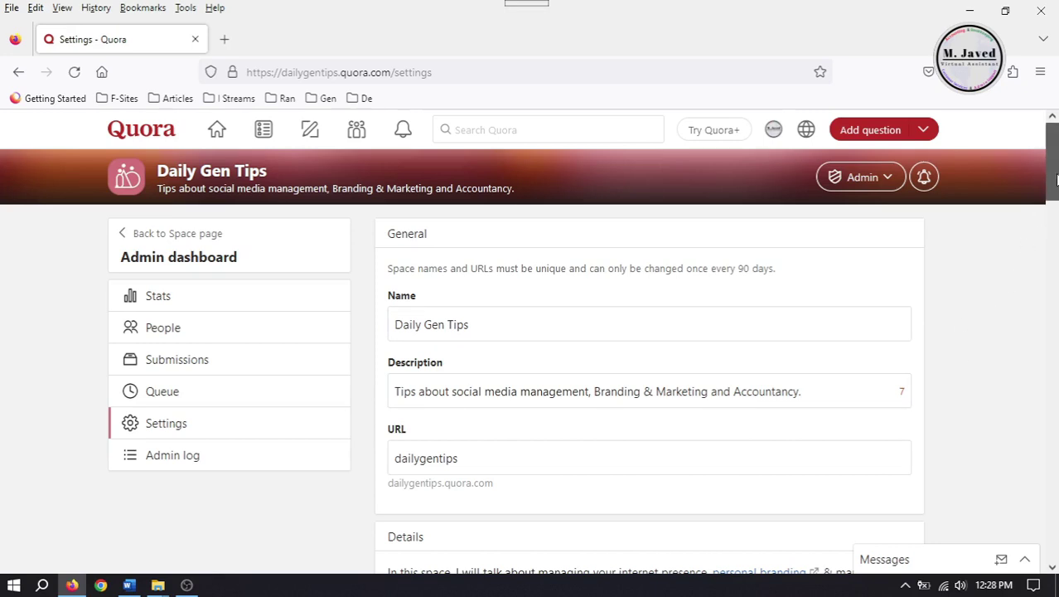
scroll(1051, 166, "down", 1)
left_click(640, 242)
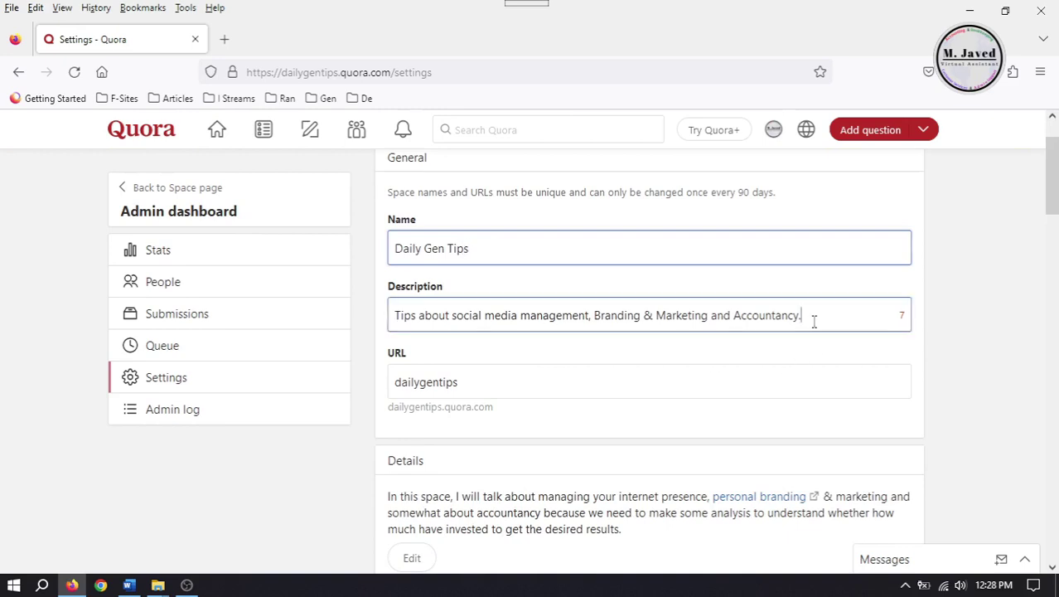
left_click_drag(813, 317, 669, 315)
left_click(522, 382)
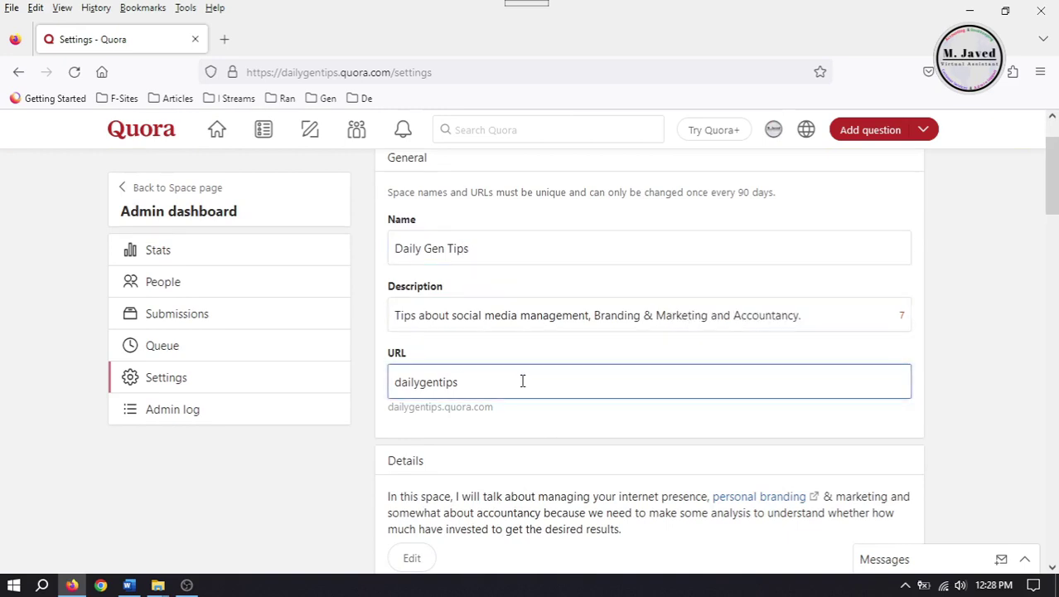
left_click_drag(1052, 193, 1055, 271)
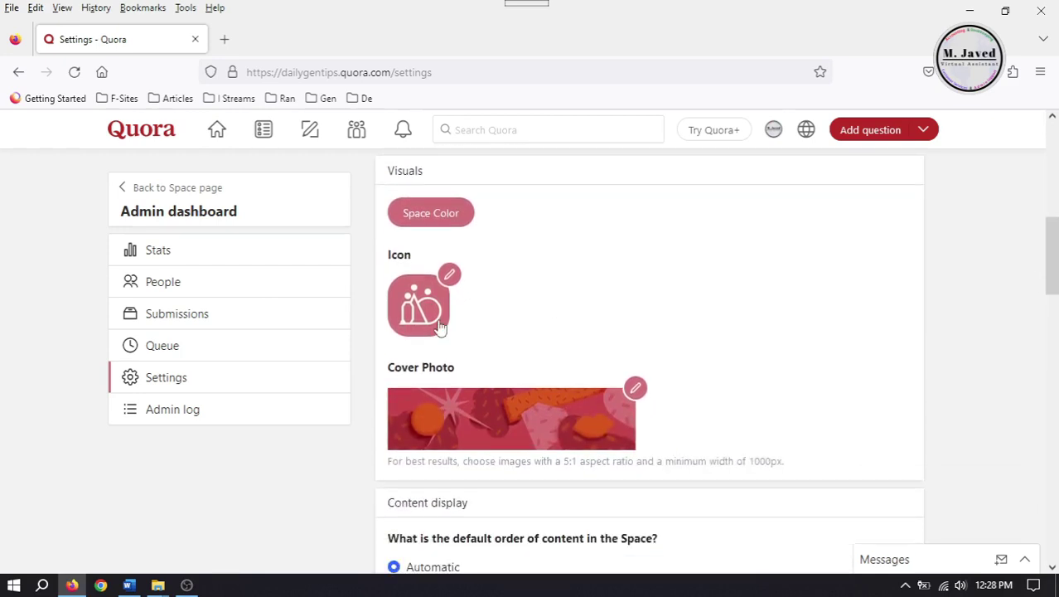
Step: Upload the DGT Space icon and choose the dark Space colour
left_click(449, 273)
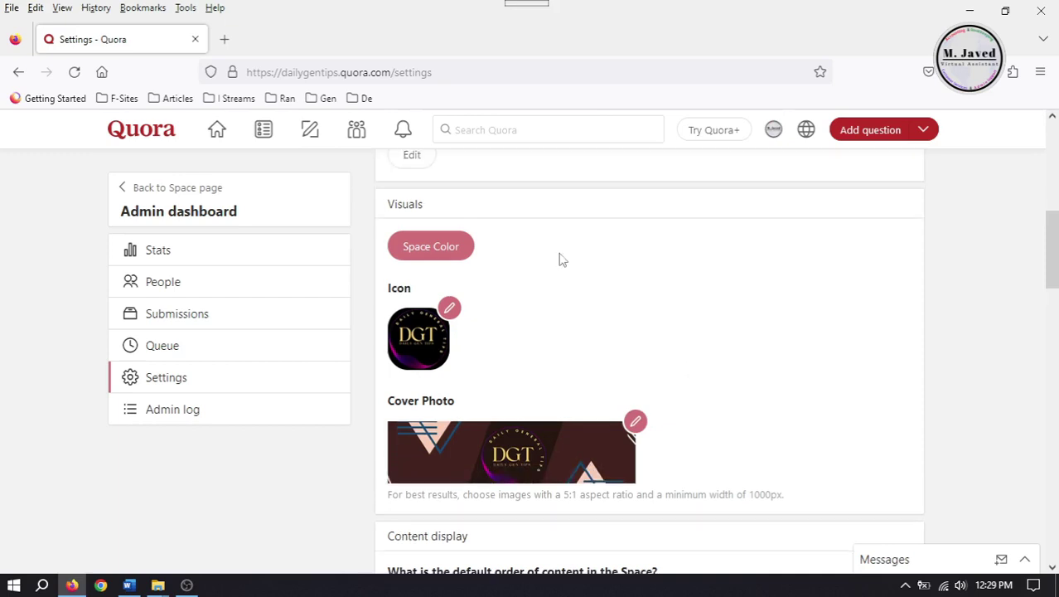
left_click(440, 253)
left_click(488, 248)
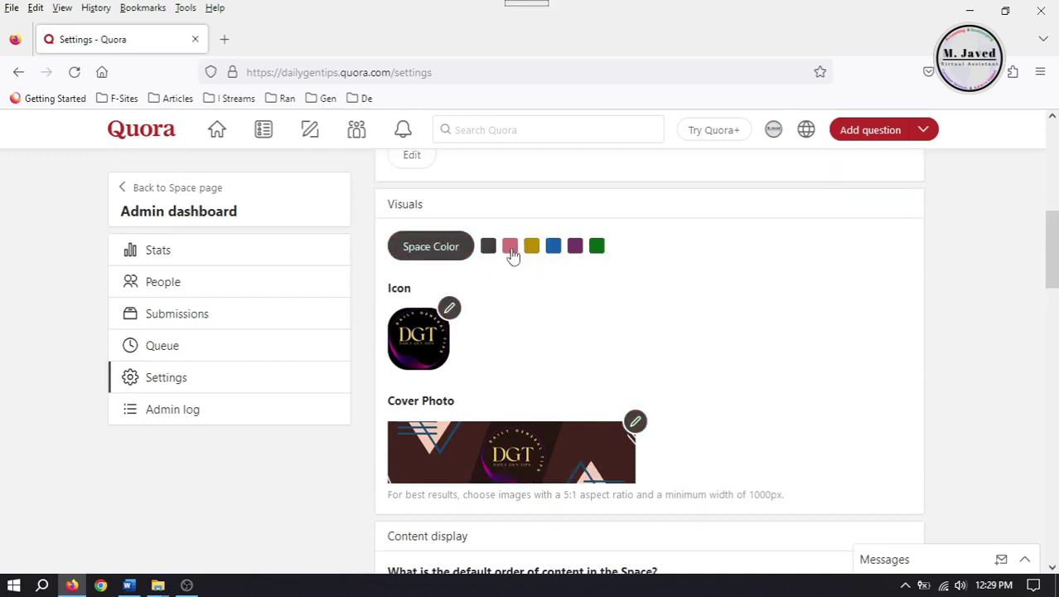
left_click(596, 248)
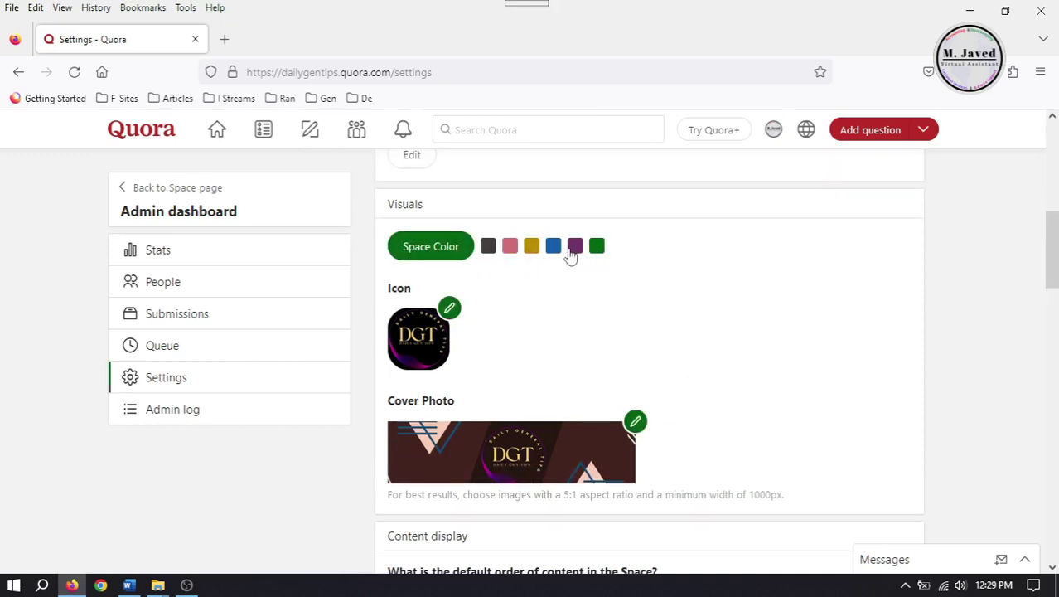
left_click(488, 247)
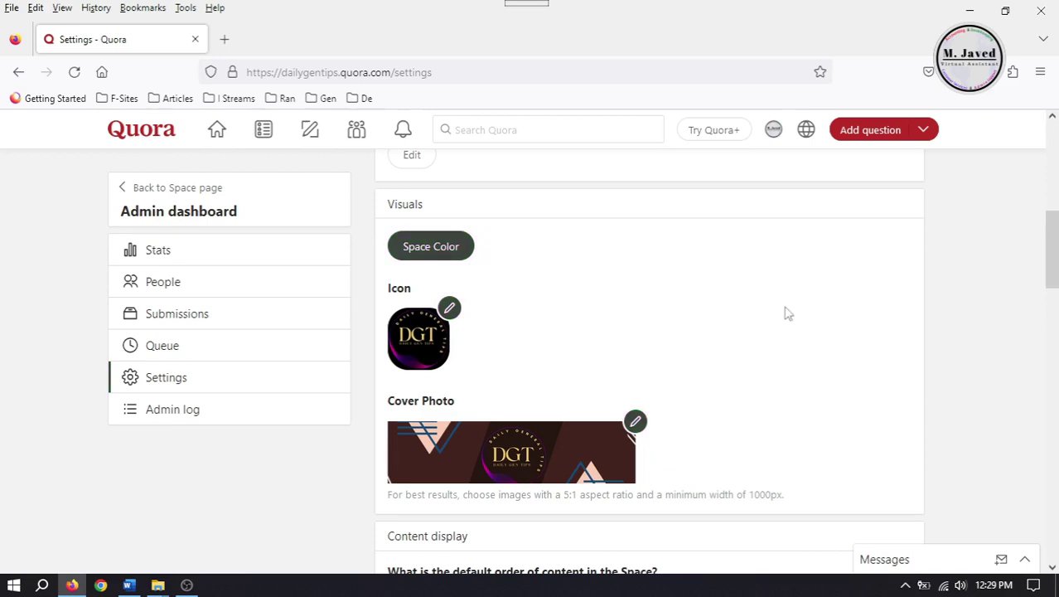
scroll(994, 281, "down", 4)
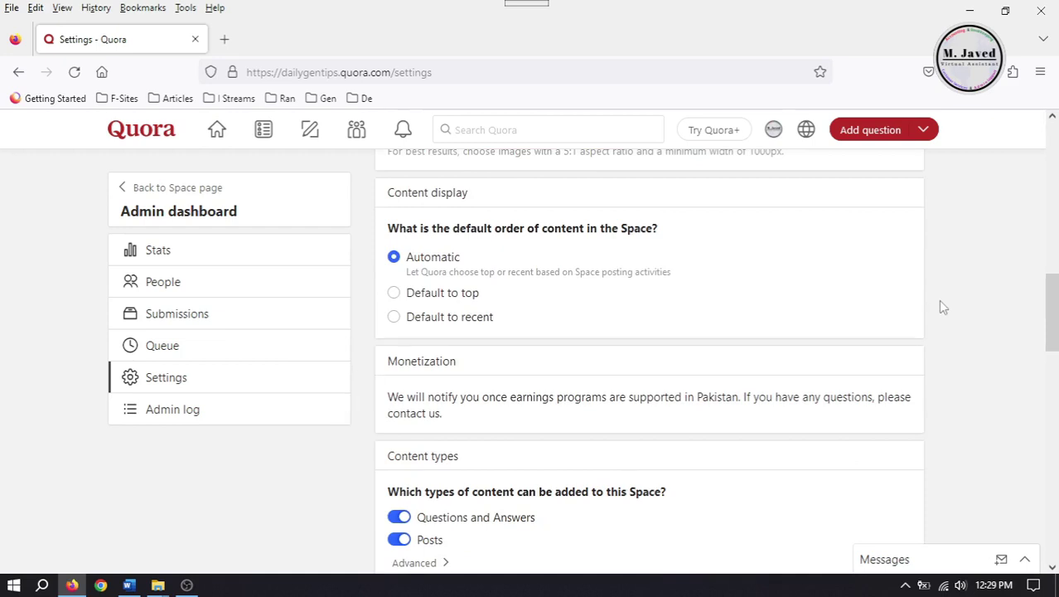
scroll(965, 315, "down", 3)
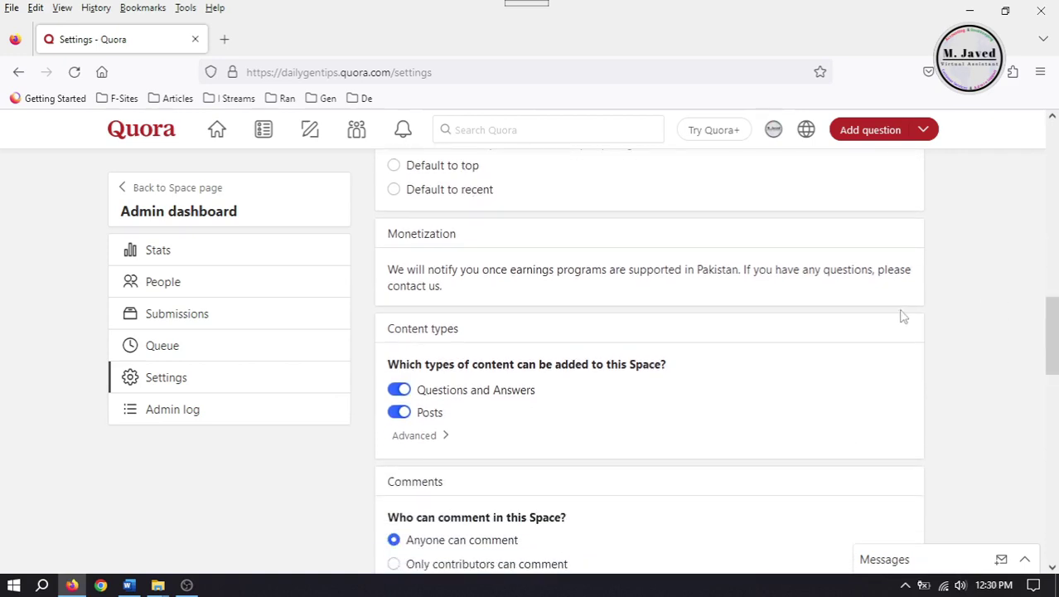
left_click_drag(1052, 333, 1053, 367)
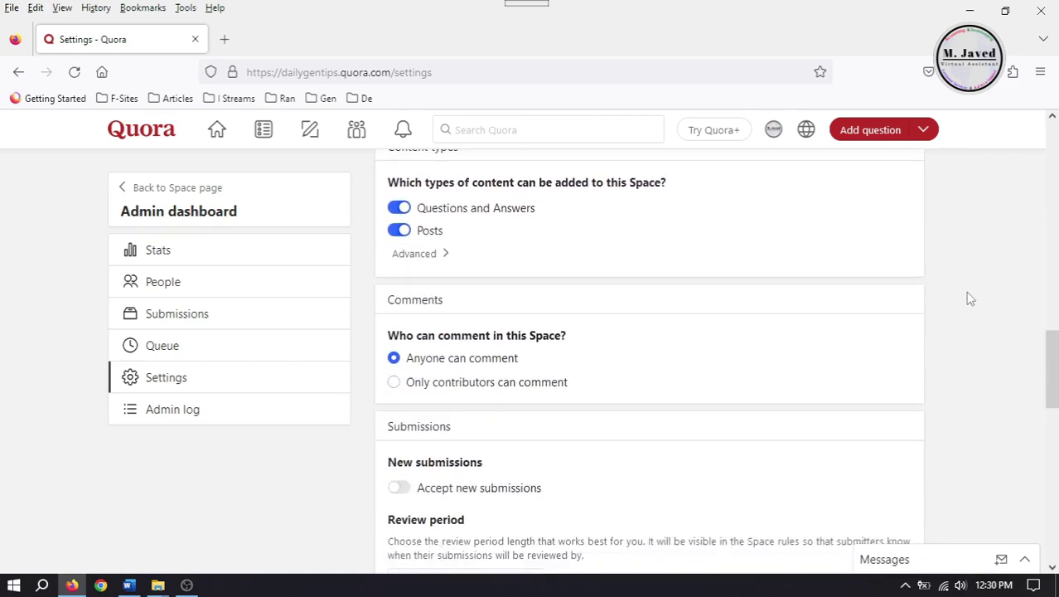
left_click_drag(1050, 369, 1053, 519)
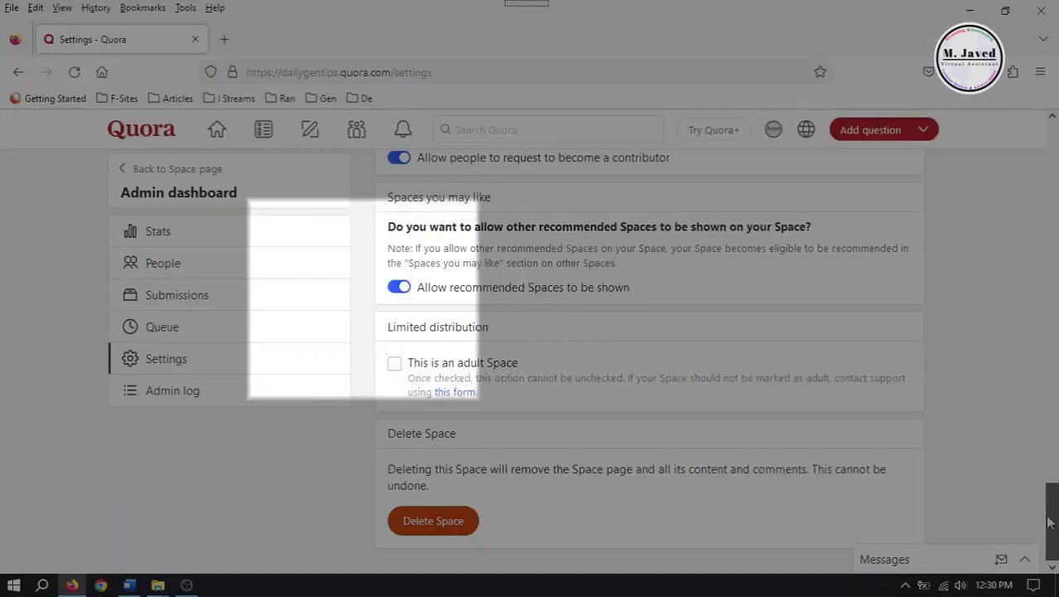
left_click_drag(1050, 522, 1024, 149)
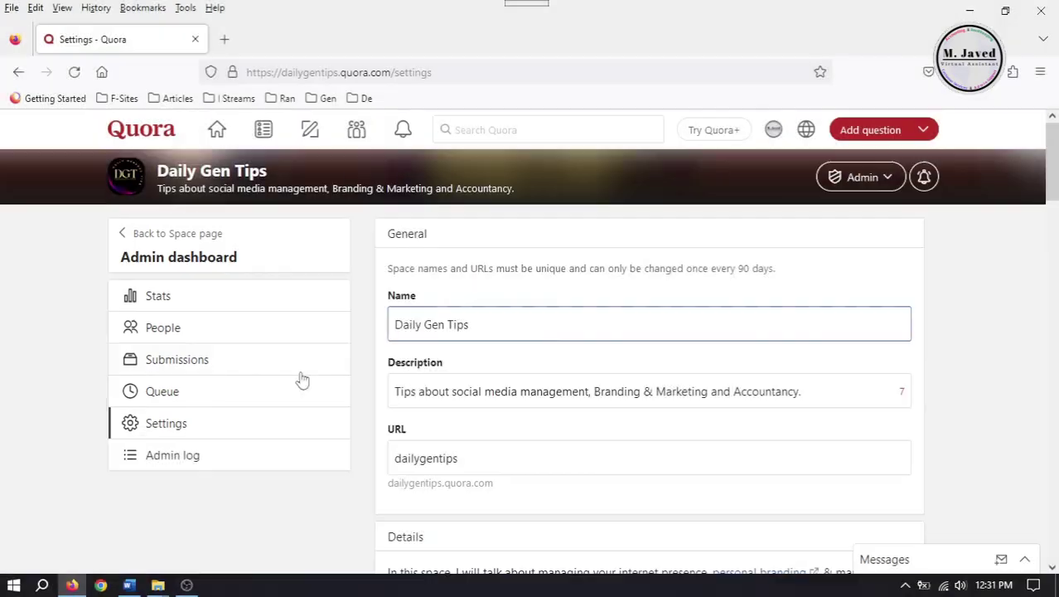
Step: Look through the dashboard's Stats, People, Submissions and Queue, then return to the Space page
left_click(189, 299)
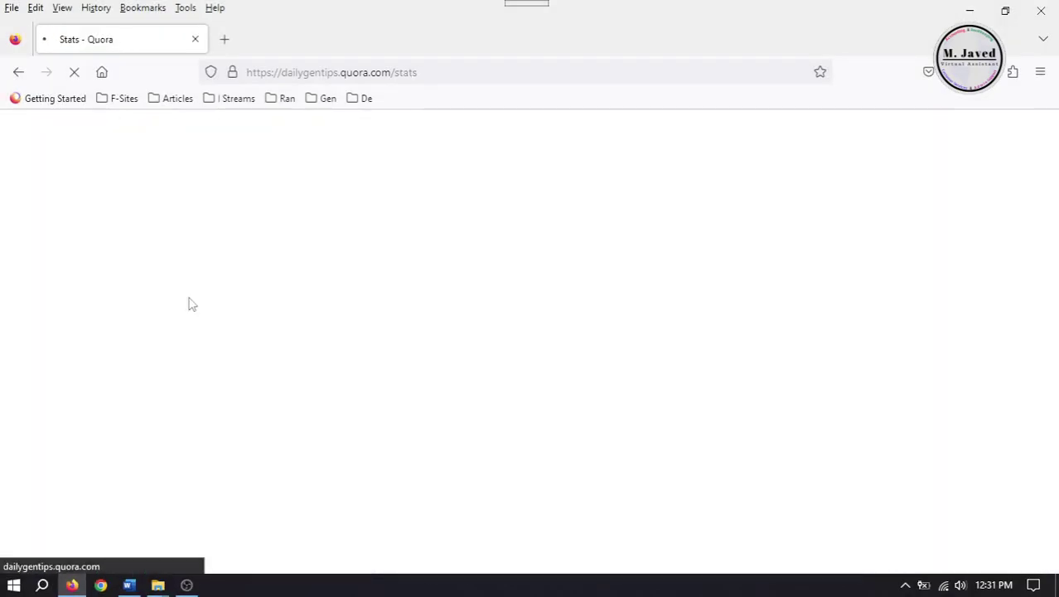
scroll(1042, 314, "down", 5)
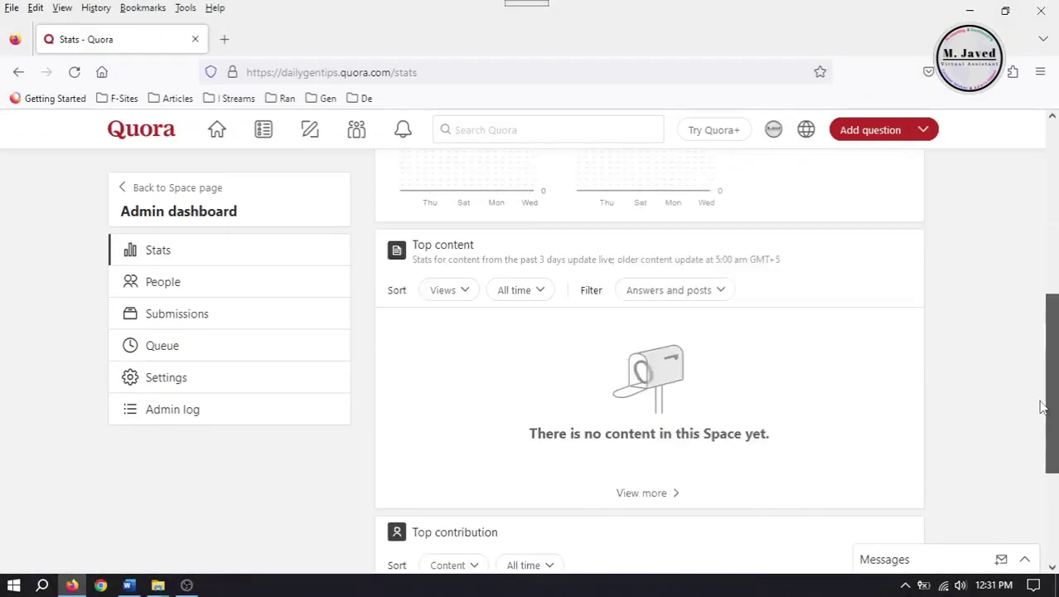
scroll(1043, 283, "up", 3)
scroll(1042, 284, "up", 2)
left_click(230, 279)
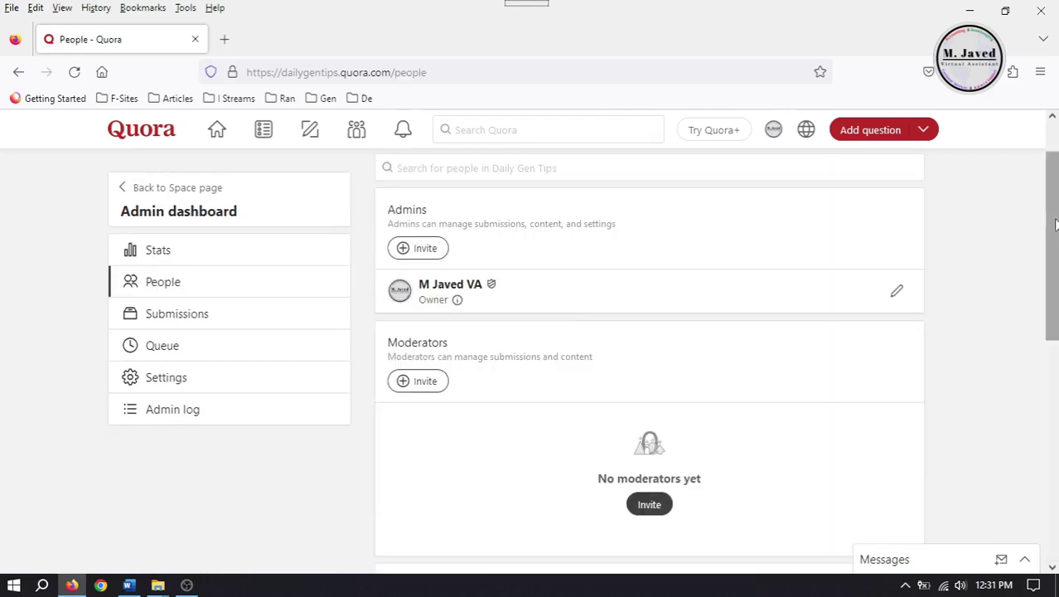
scroll(1049, 296, "down", 3)
scroll(1049, 295, "up", 3)
left_click(336, 314)
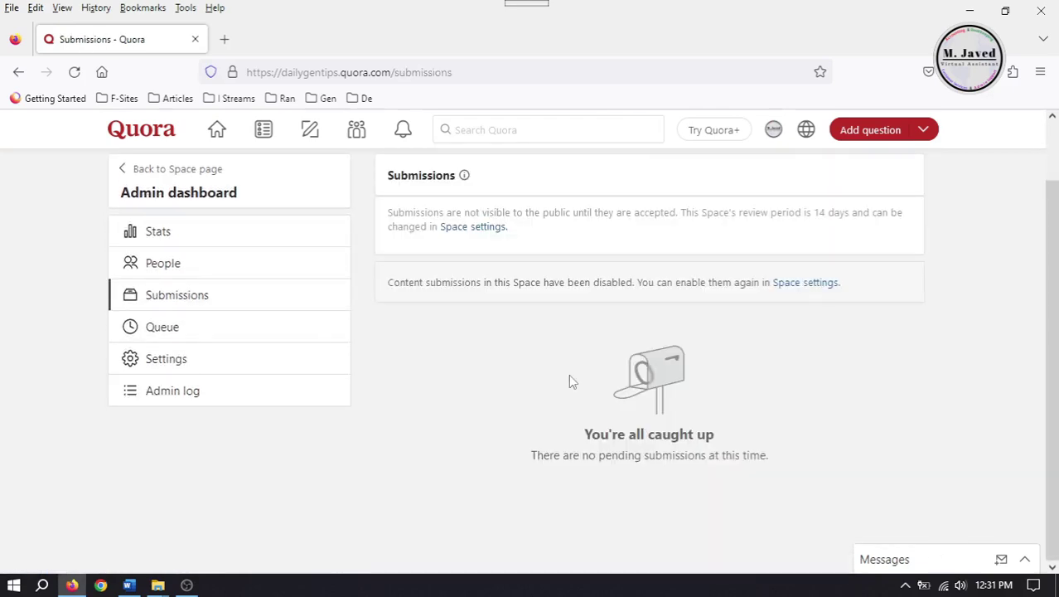
left_click(260, 331)
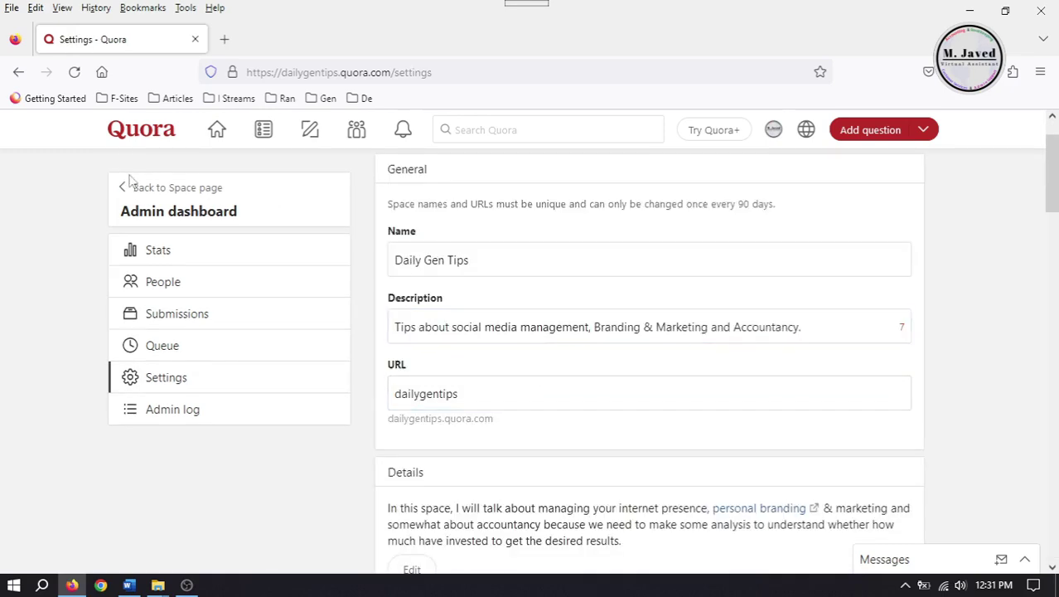
left_click(178, 189)
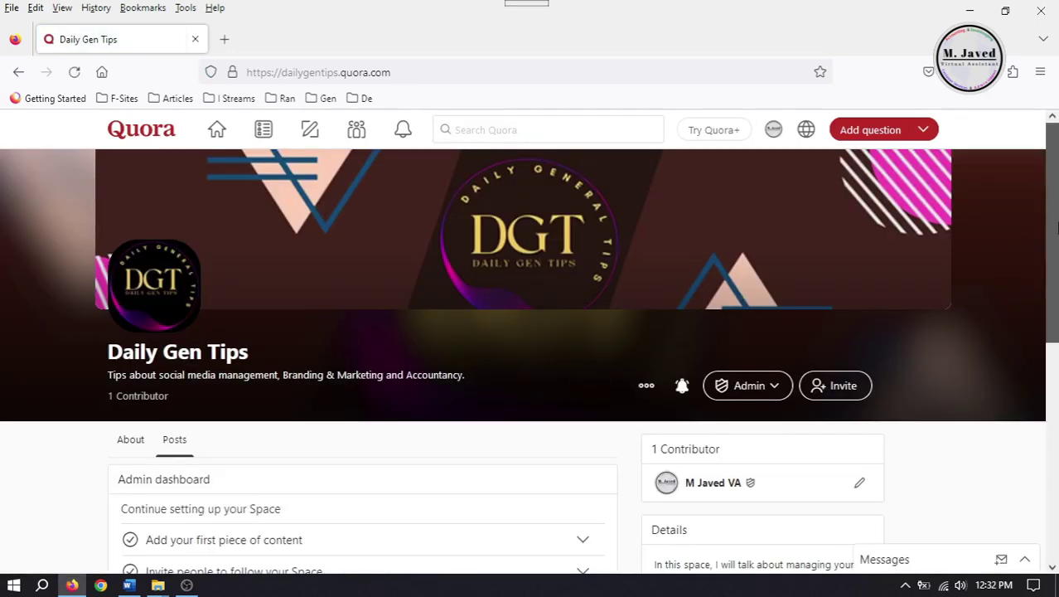
mouse_move(1053, 182)
left_mouse_down()
mouse_move(1056, 239)
mouse_move(1055, 197)
left_mouse_up()
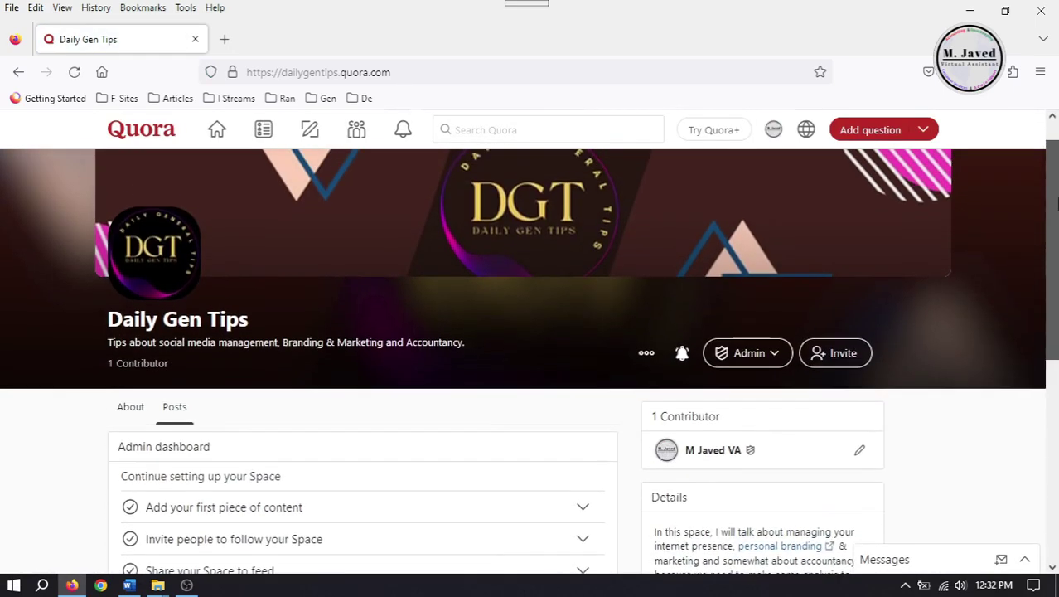
left_click(646, 356)
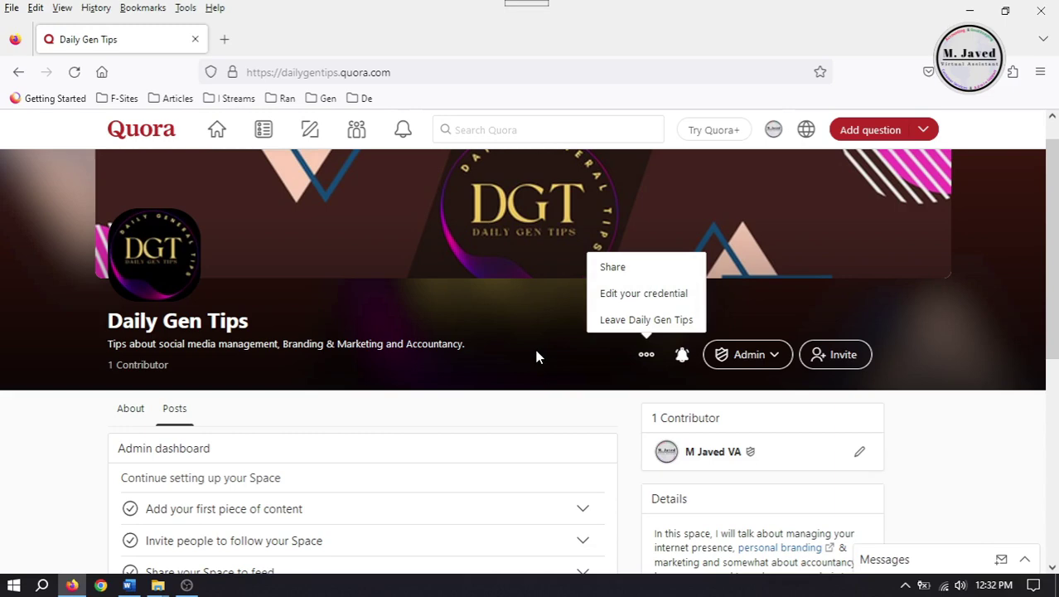
left_click(487, 418)
left_click_drag(1046, 231, 1045, 344)
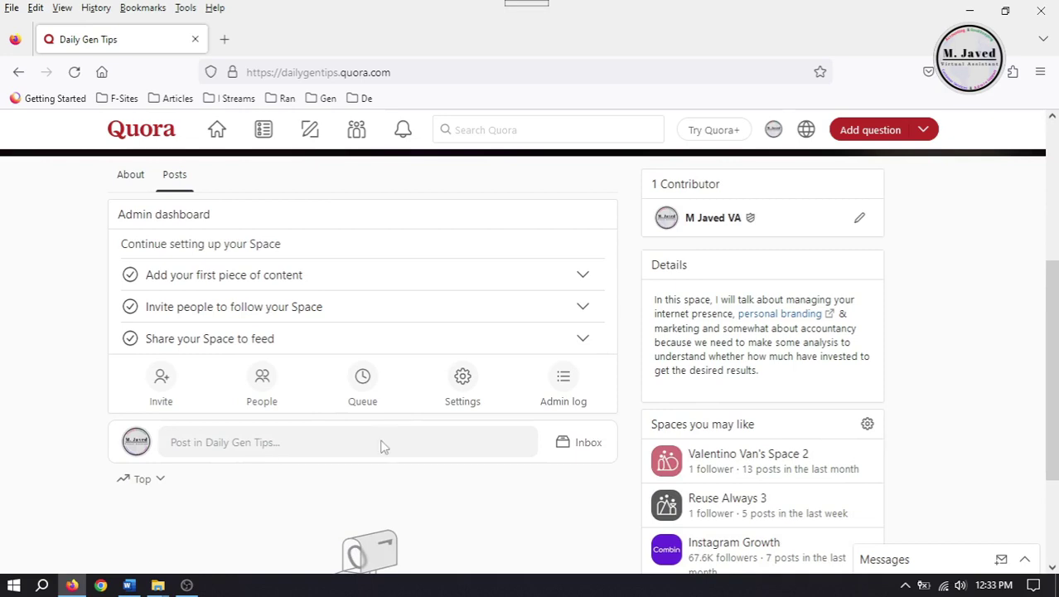
Step: Start a Daily Gen Tips post, briefly toggling to Add Question and back, and bring up credential selection
left_click(382, 444)
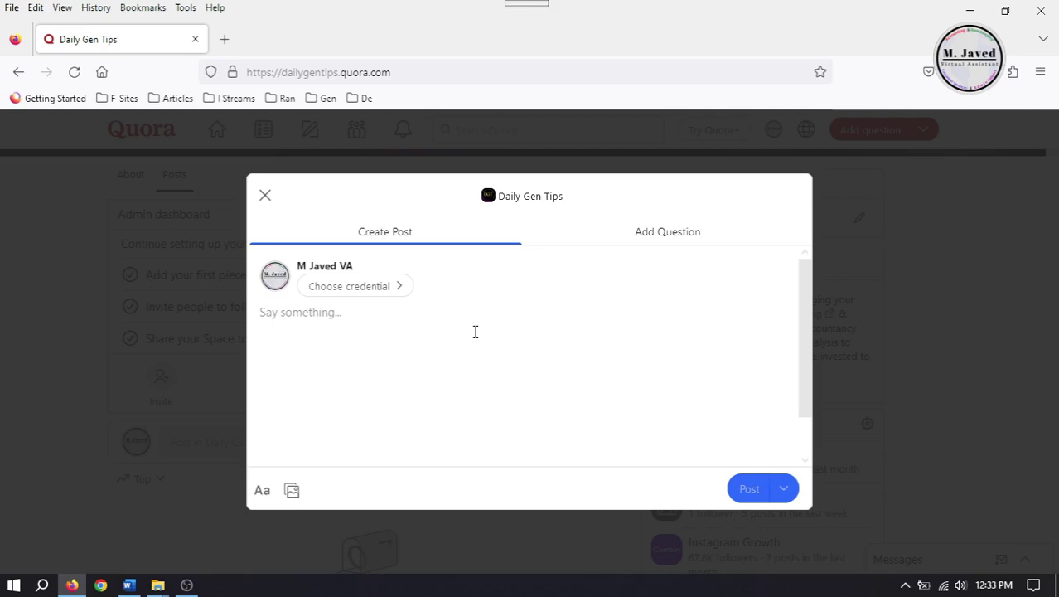
left_click(664, 235)
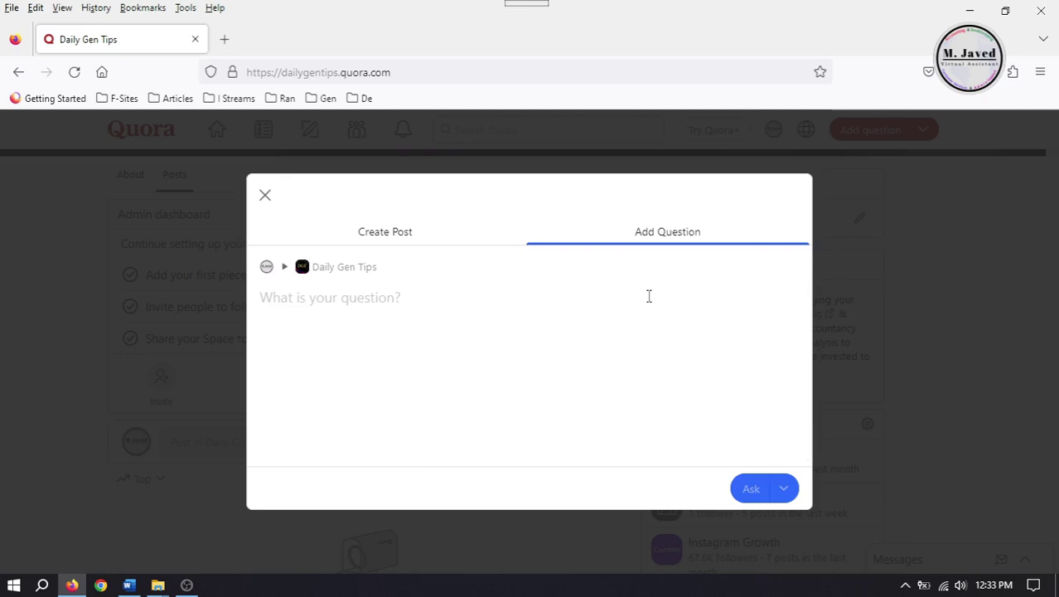
left_click(376, 238)
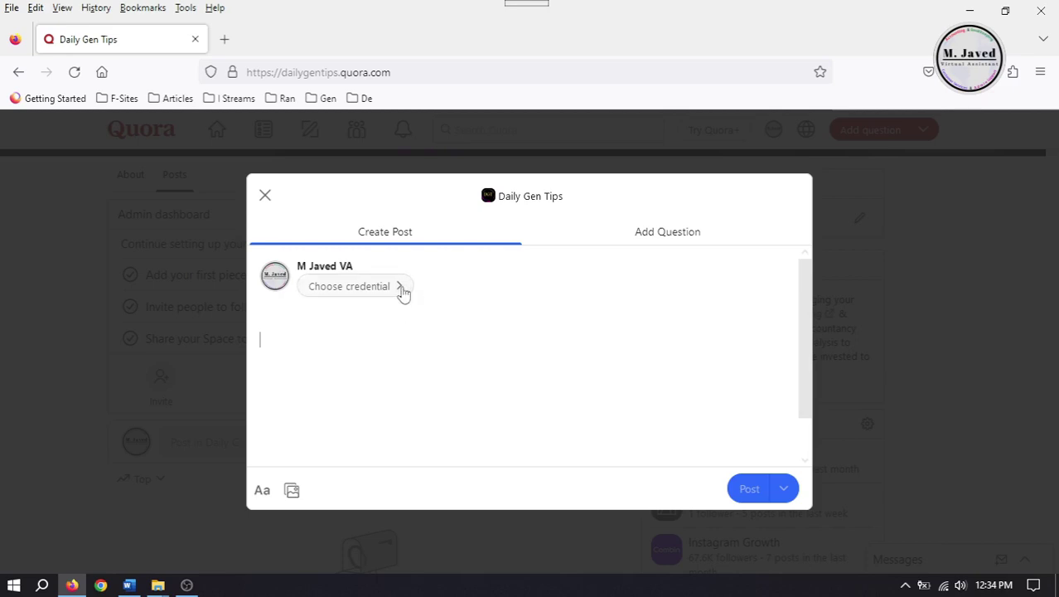
left_click(400, 290)
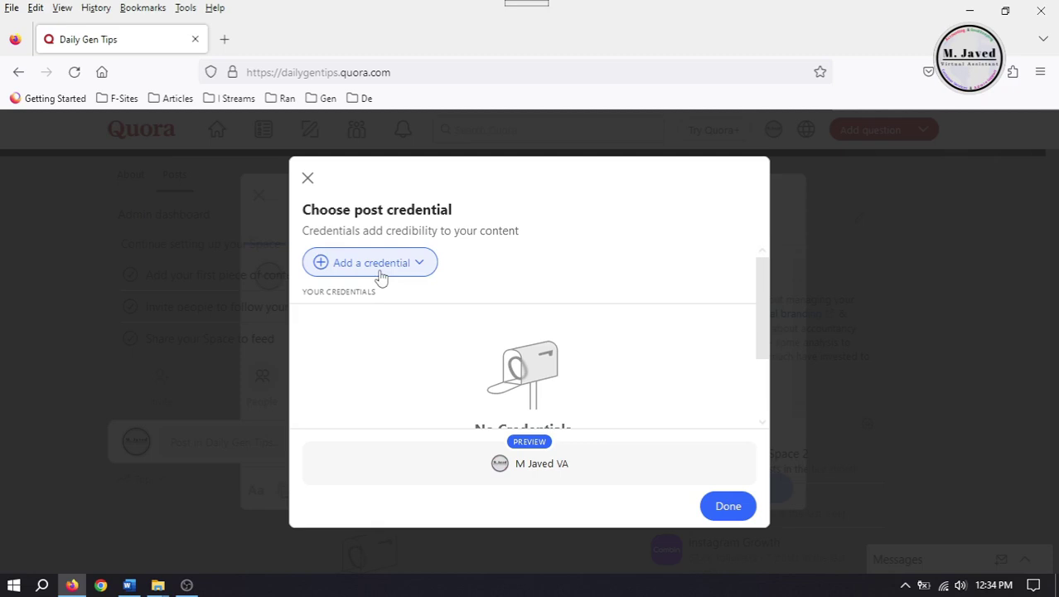
Step: Add an employment credential: position Social Media Manager at company Daily Gen Tips
left_click(419, 268)
left_click(406, 308)
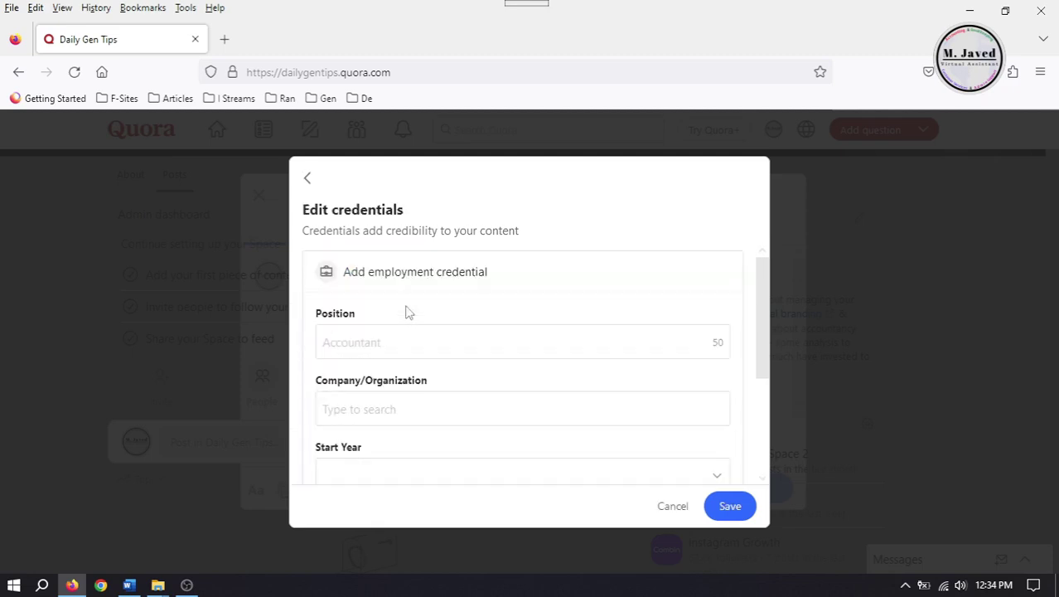
left_click(416, 342)
type("Social Media Manage")
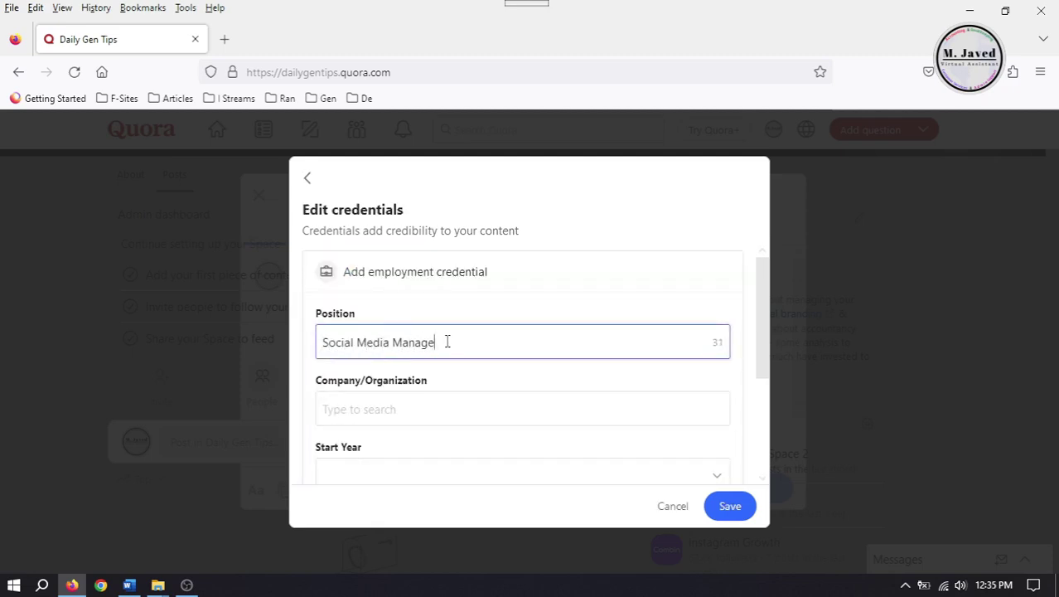
type("r")
left_click(459, 414)
type("Daily")
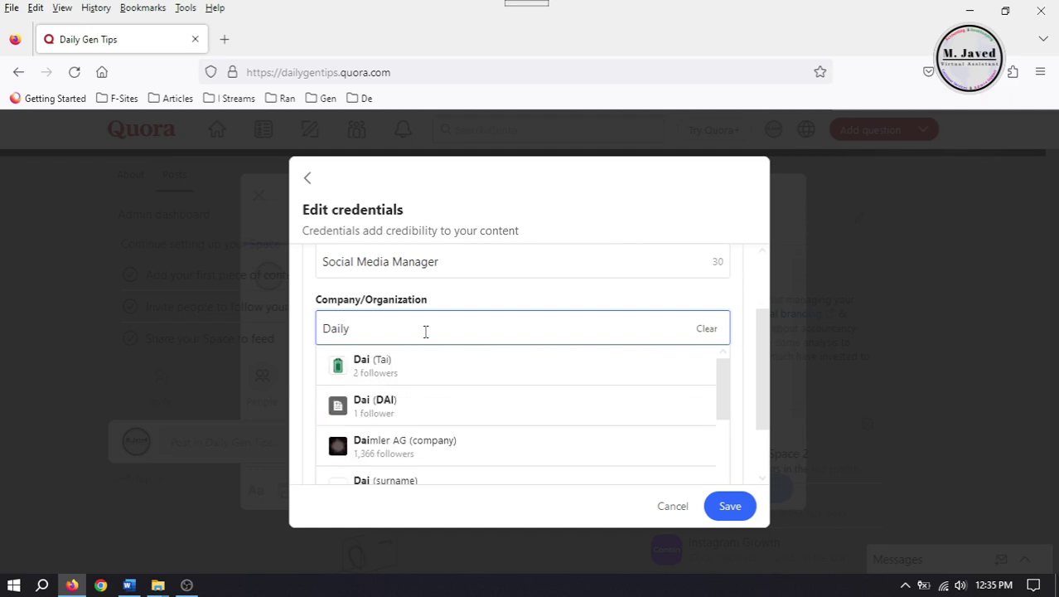
type(" gen Tips")
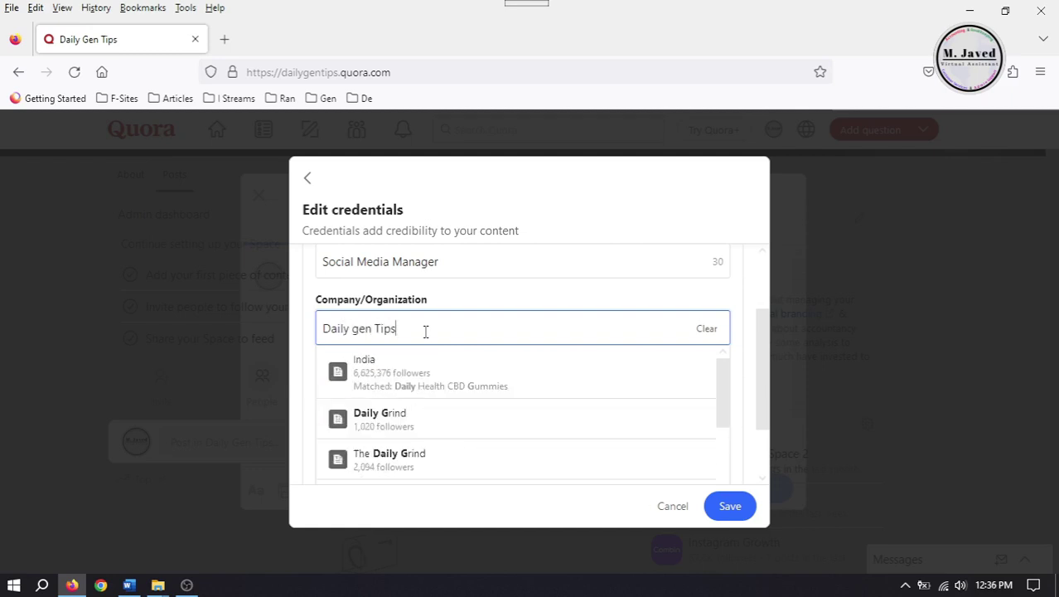
left_click(447, 363)
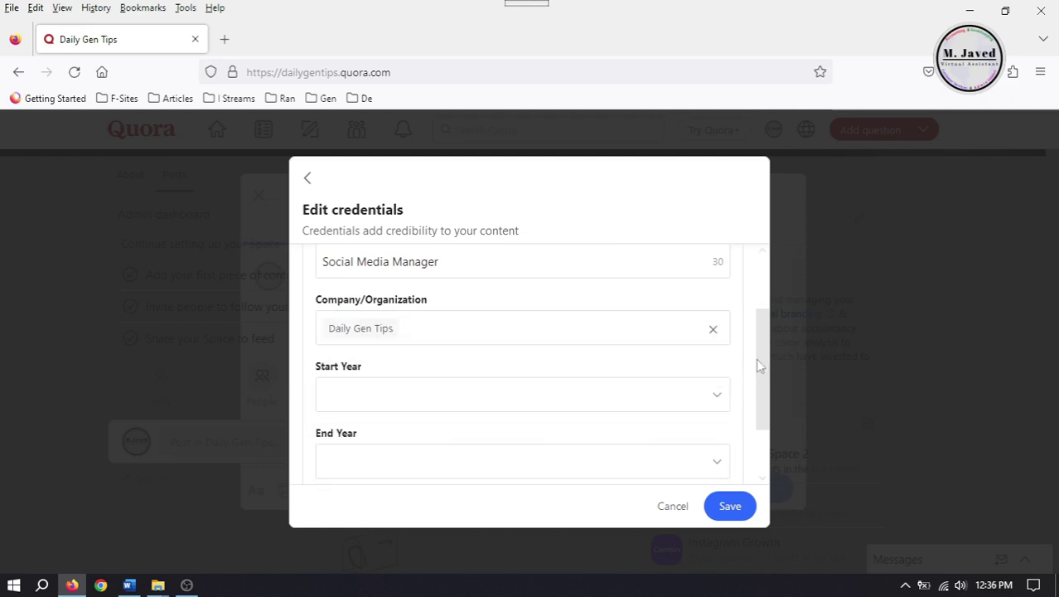
Step: Mark the job as current since 2016, save it, and attach it to the post
scroll(759, 365, "down", 2)
left_click(409, 439)
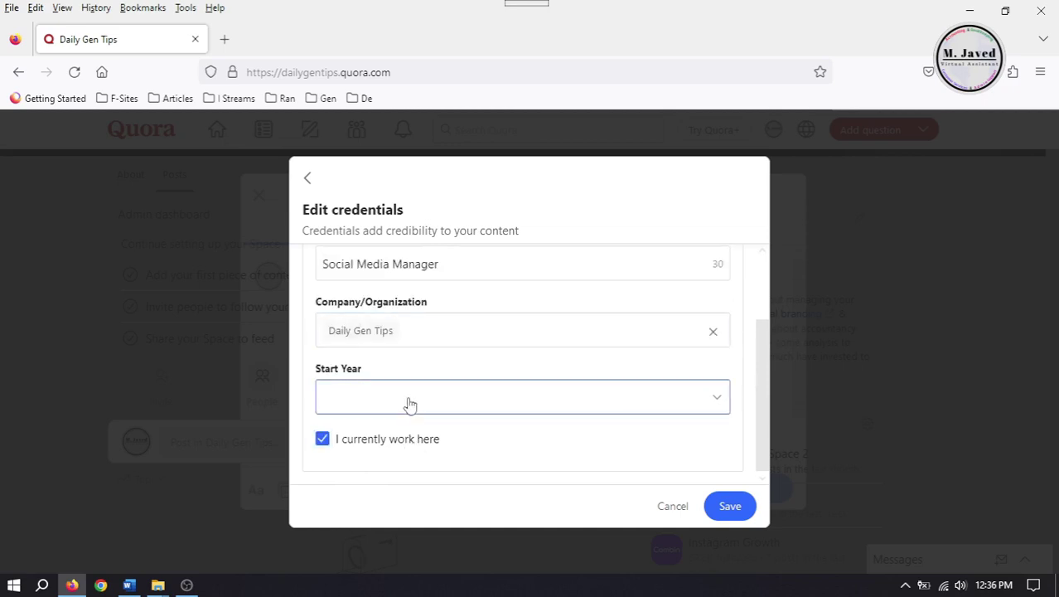
left_click(409, 404)
left_click(435, 369)
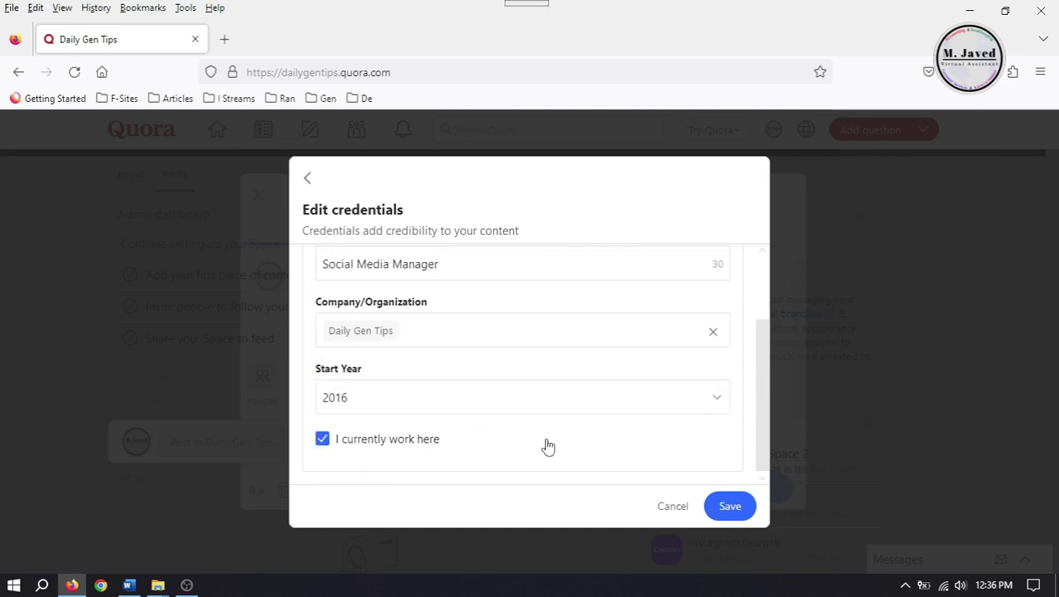
scroll(765, 300, "up", 2)
scroll(759, 390, "down", 2)
left_click(722, 504)
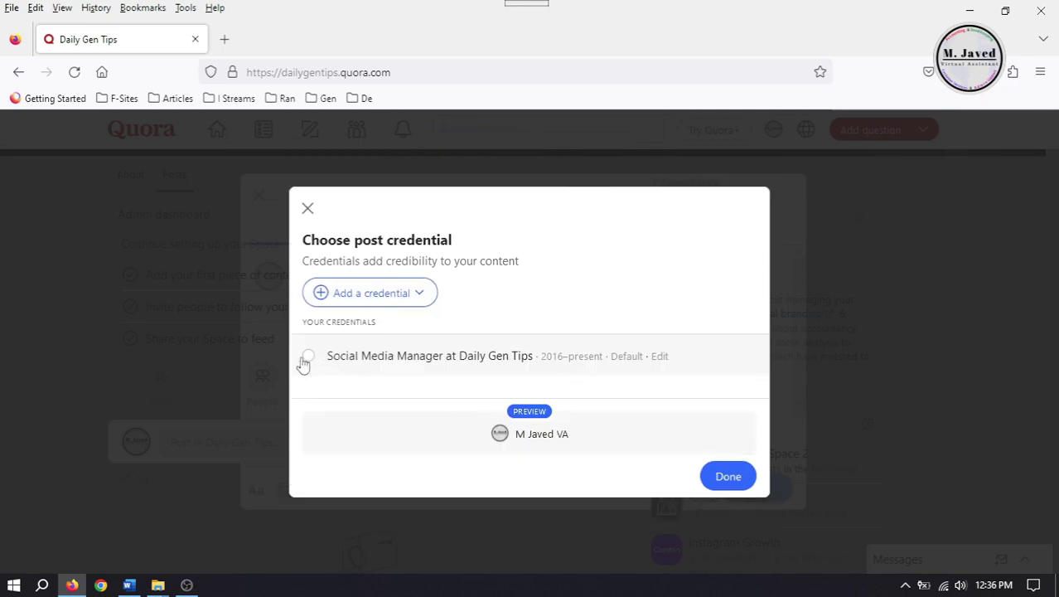
left_click(307, 359)
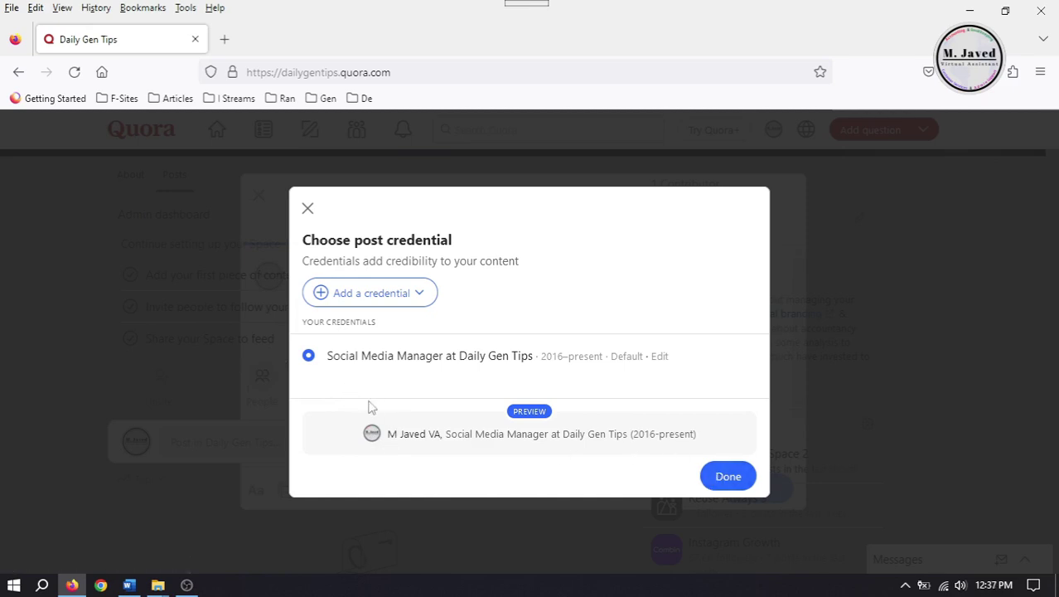
left_click(721, 476)
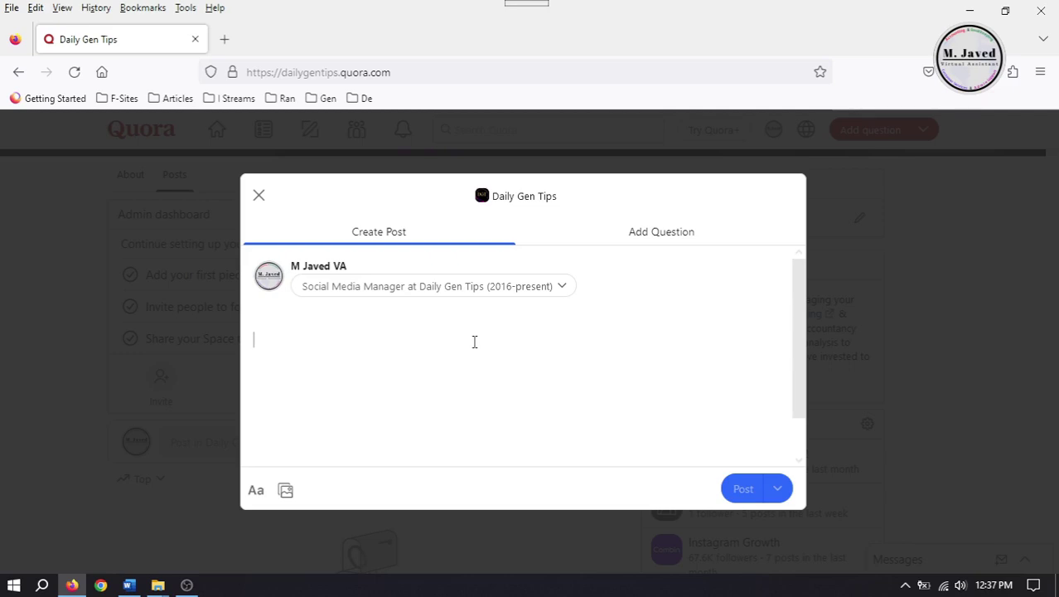
Step: Paste the personal branding tips and bold the 'Define your personal brand' and 'Identify your target audience' headings
key("ctrl+v")
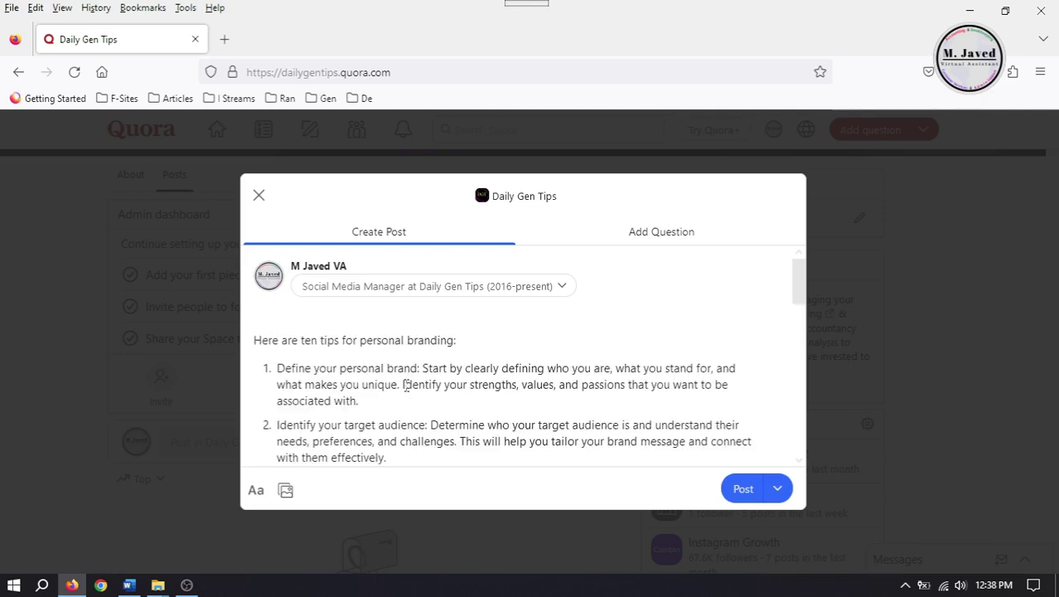
mouse_move(797, 281)
left_mouse_down()
mouse_move(778, 461)
mouse_move(792, 279)
left_mouse_up()
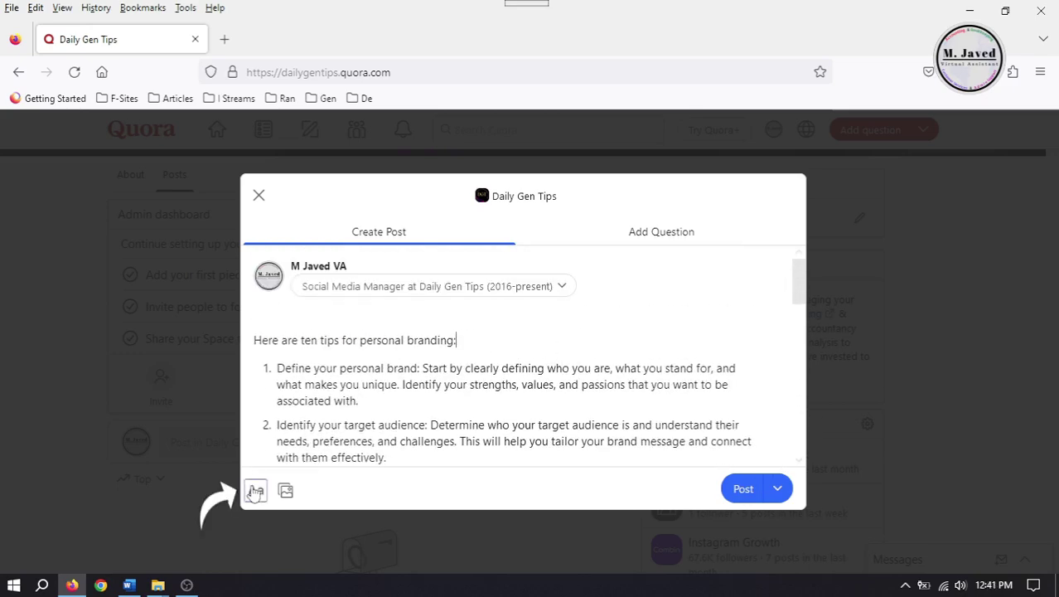
left_click(255, 490)
left_click_drag(420, 367, 276, 367)
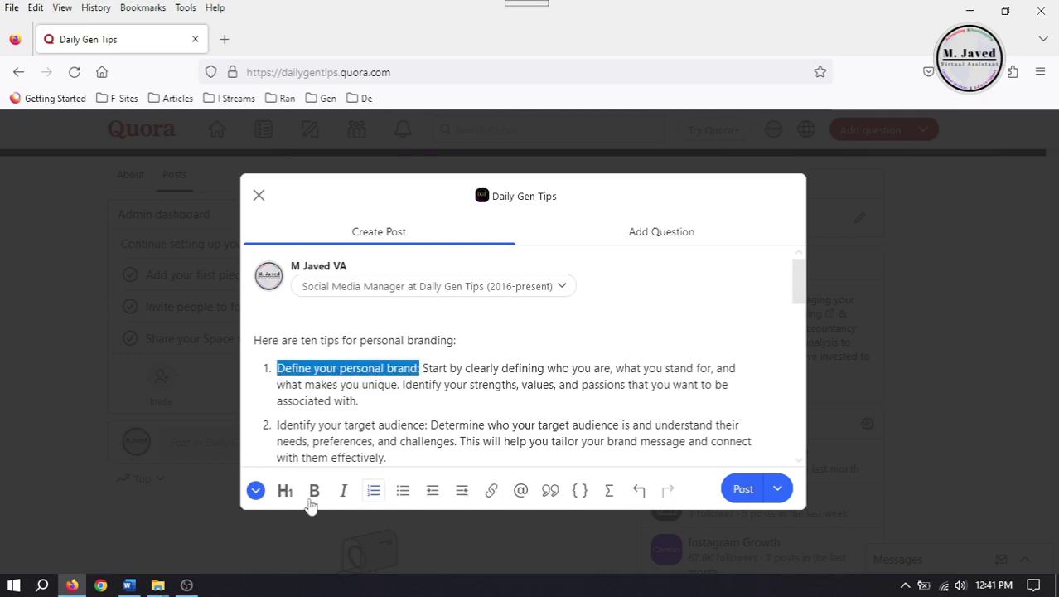
left_click(314, 490)
left_click_drag(438, 424, 277, 425)
left_click(314, 490)
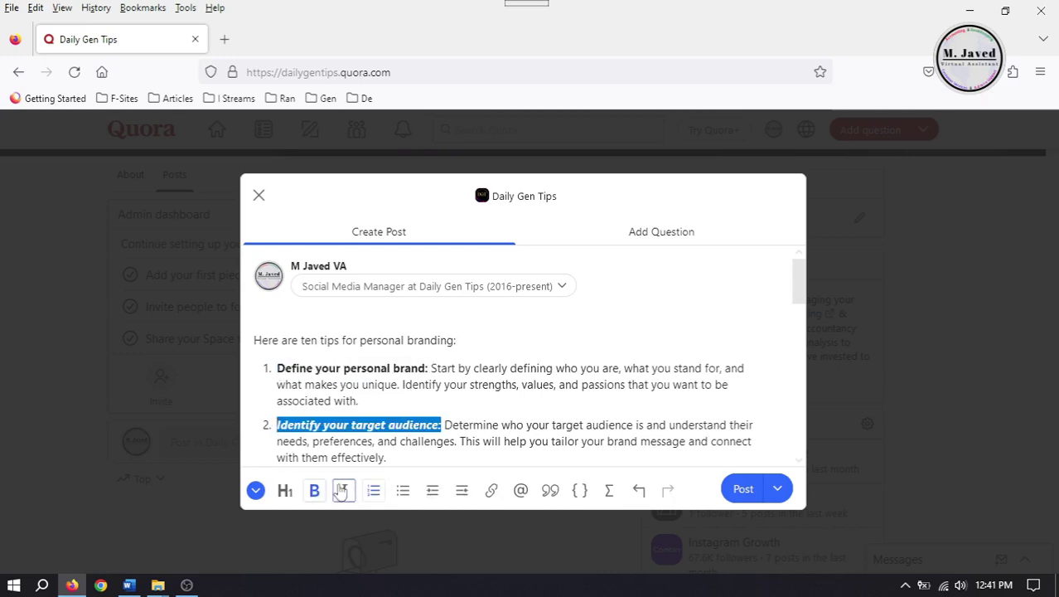
Step: Insert the '10 tips of Personal Branding' image below the intro and publish the post
key("ctrl+v")
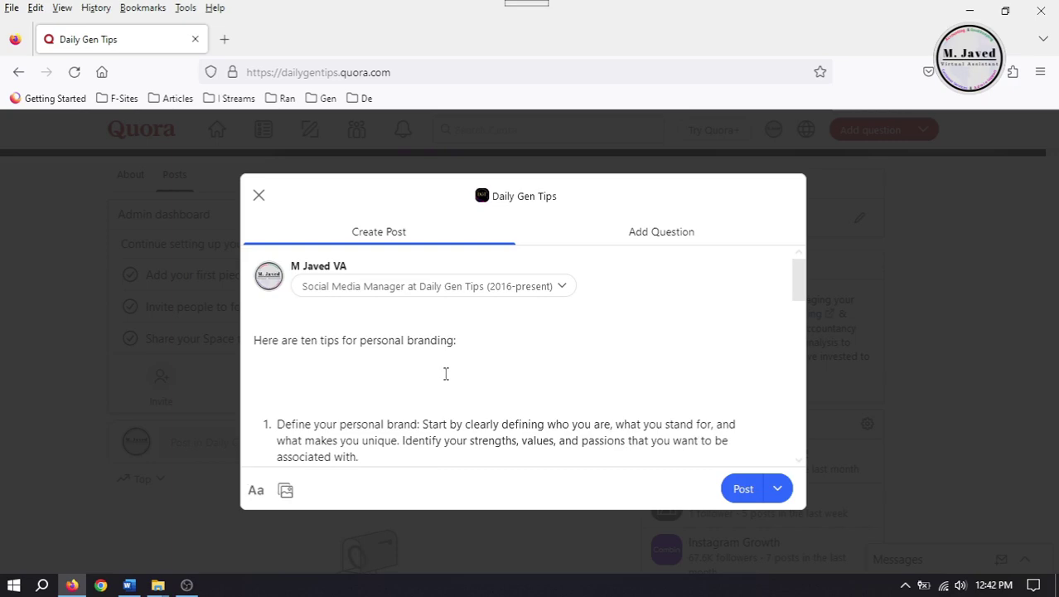
left_click(285, 490)
left_click(345, 157)
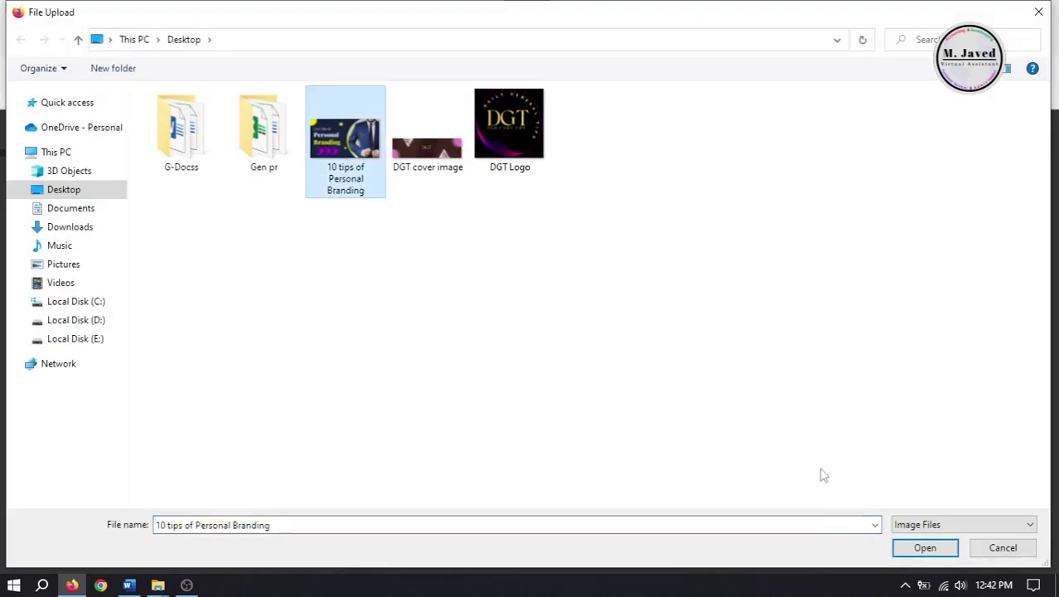
left_click(918, 542)
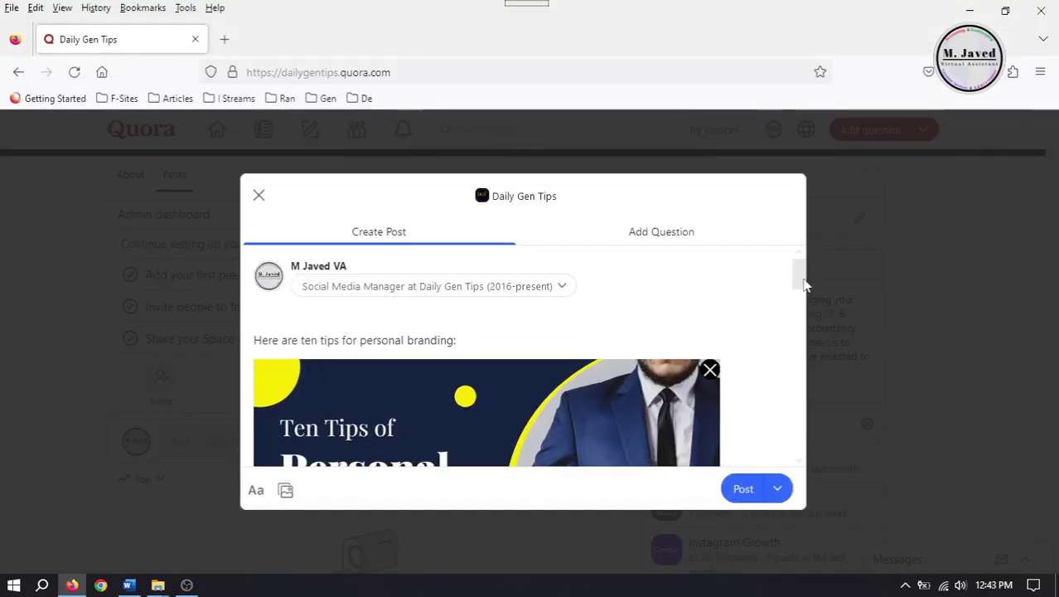
mouse_move(804, 280)
left_mouse_down()
mouse_move(792, 460)
mouse_move(798, 274)
left_mouse_up()
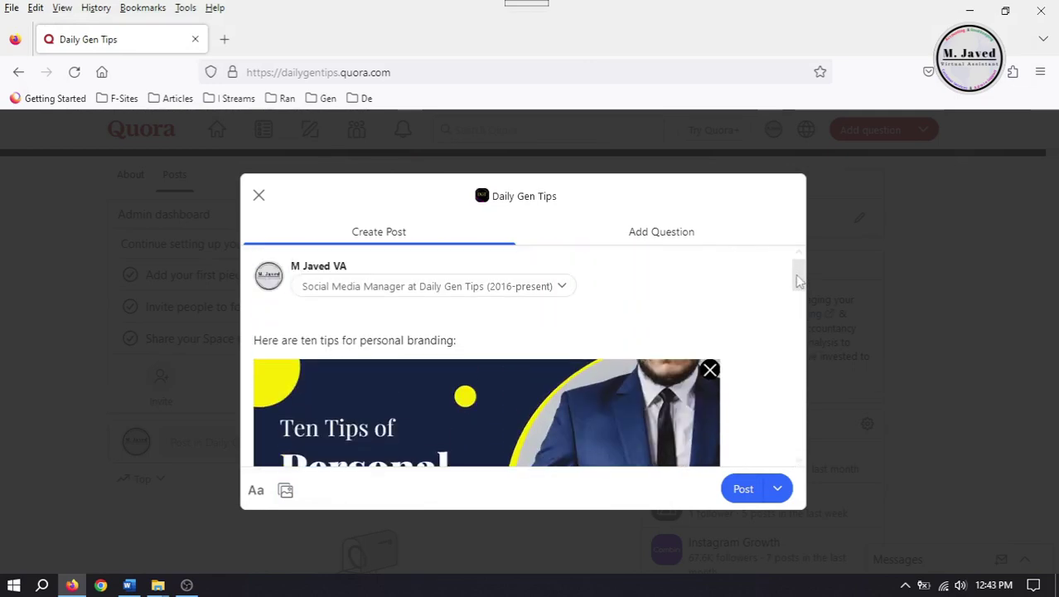
left_click(777, 491)
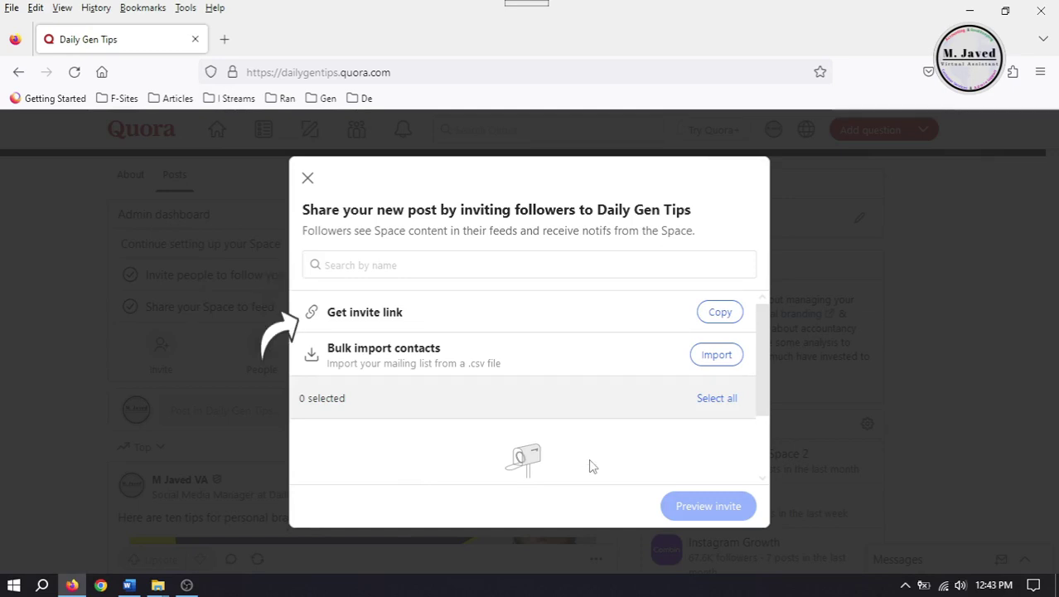
Step: Close the invite-followers prompt, review the published post and its options menu, then scroll to the admin dashboard
left_click(308, 178)
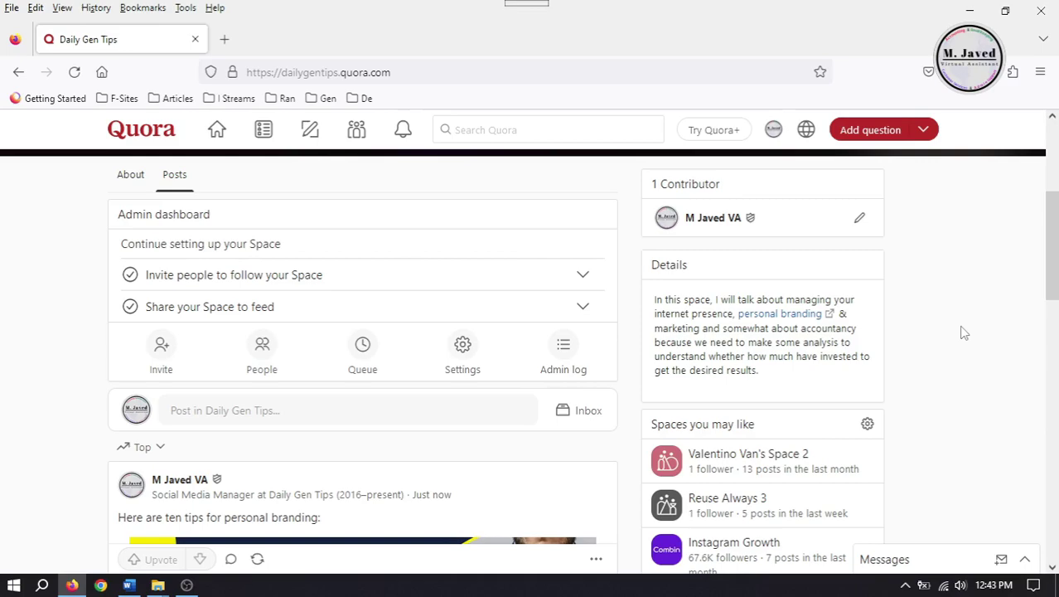
mouse_move(1049, 271)
left_mouse_down()
mouse_move(1032, 524)
mouse_move(1040, 217)
mouse_move(1046, 514)
left_mouse_up()
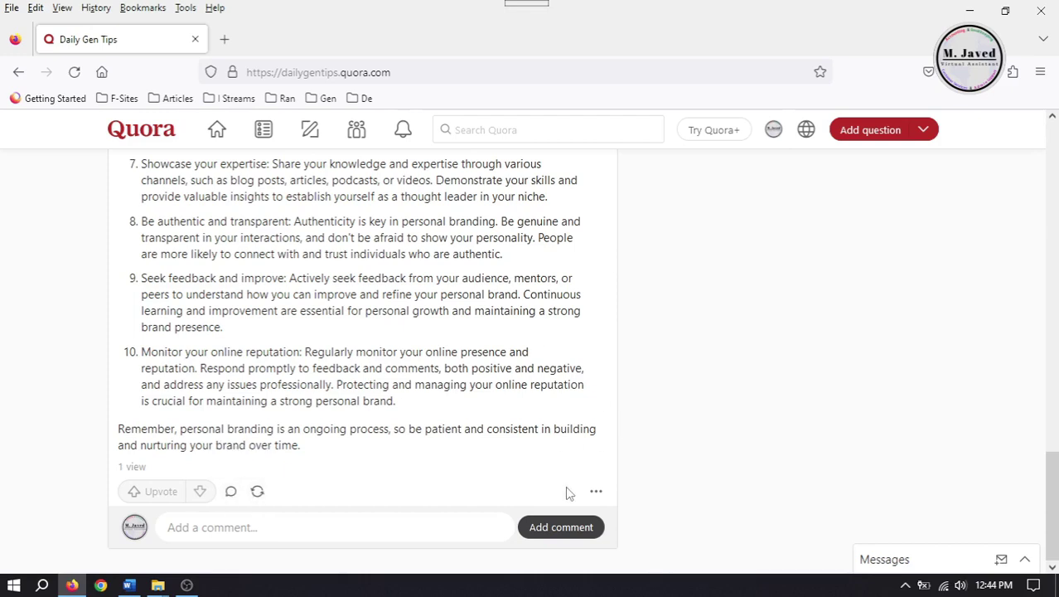
left_click(597, 492)
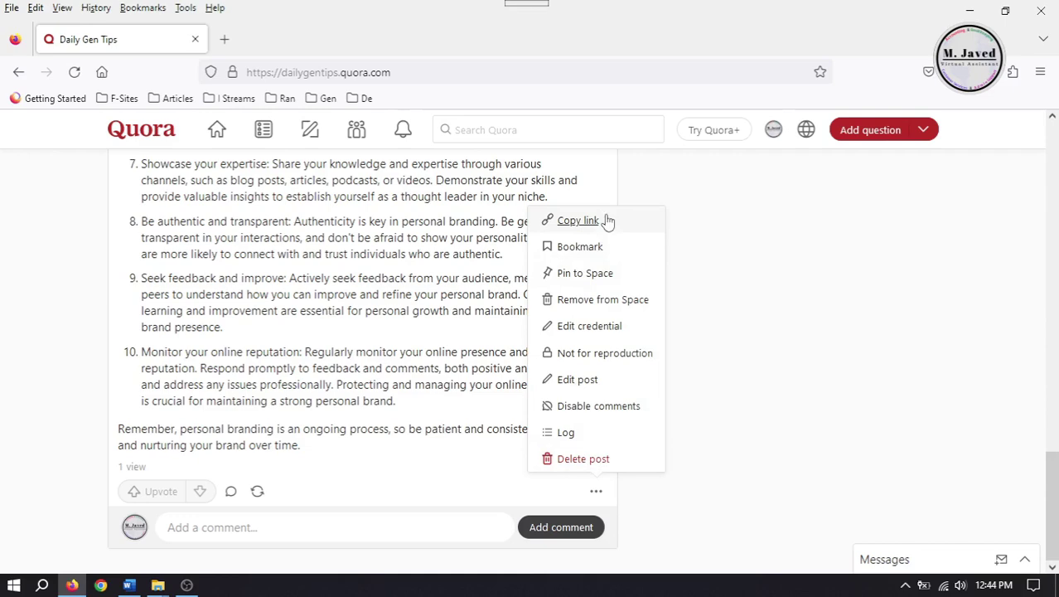
left_click(768, 438)
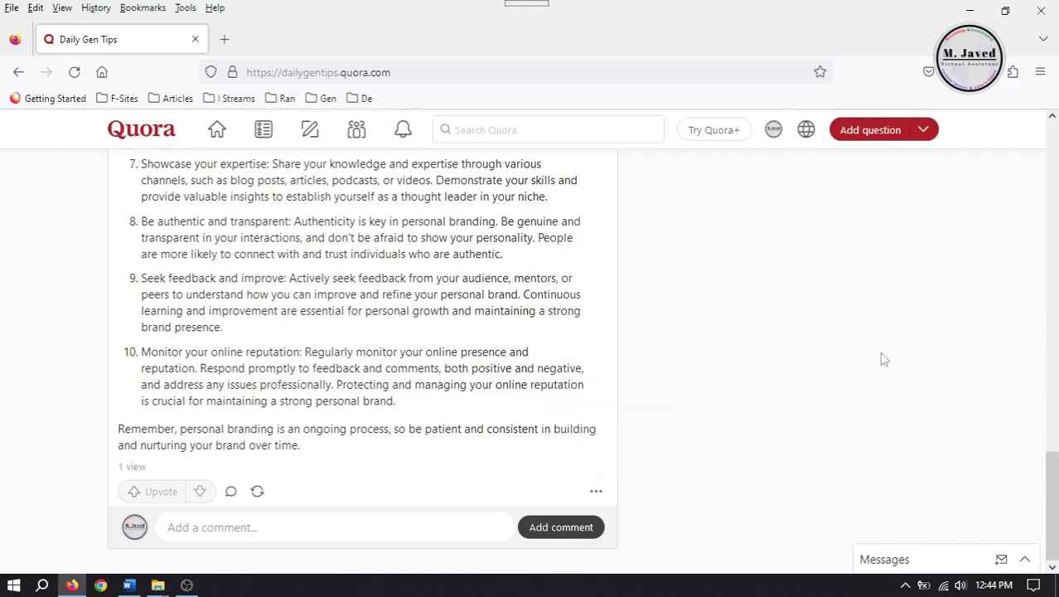
left_click_drag(1057, 493, 1057, 175)
scroll(678, 338, "down", 3)
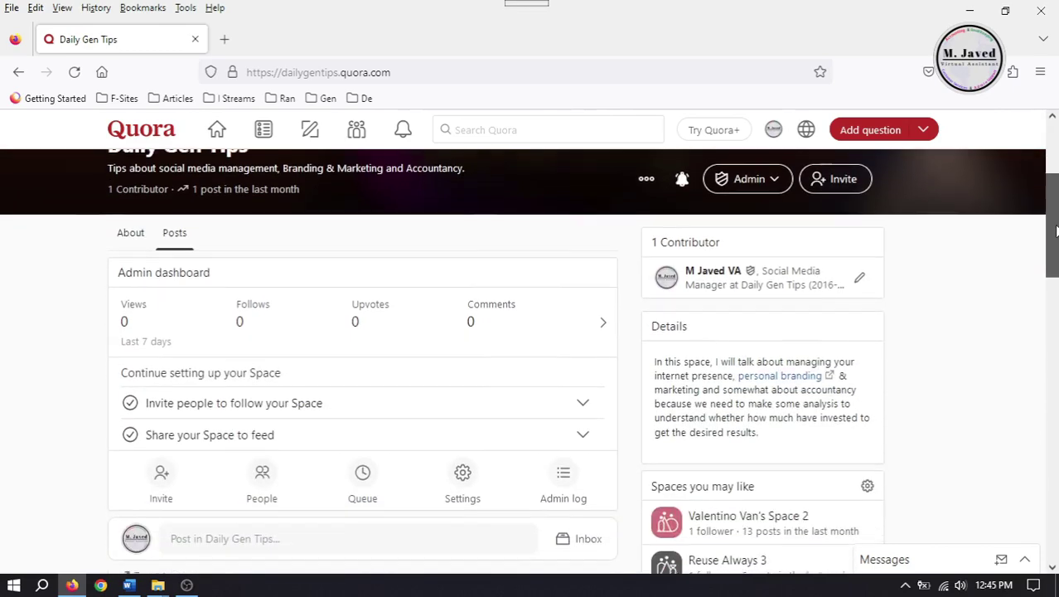
scroll(677, 338, "down", 1)
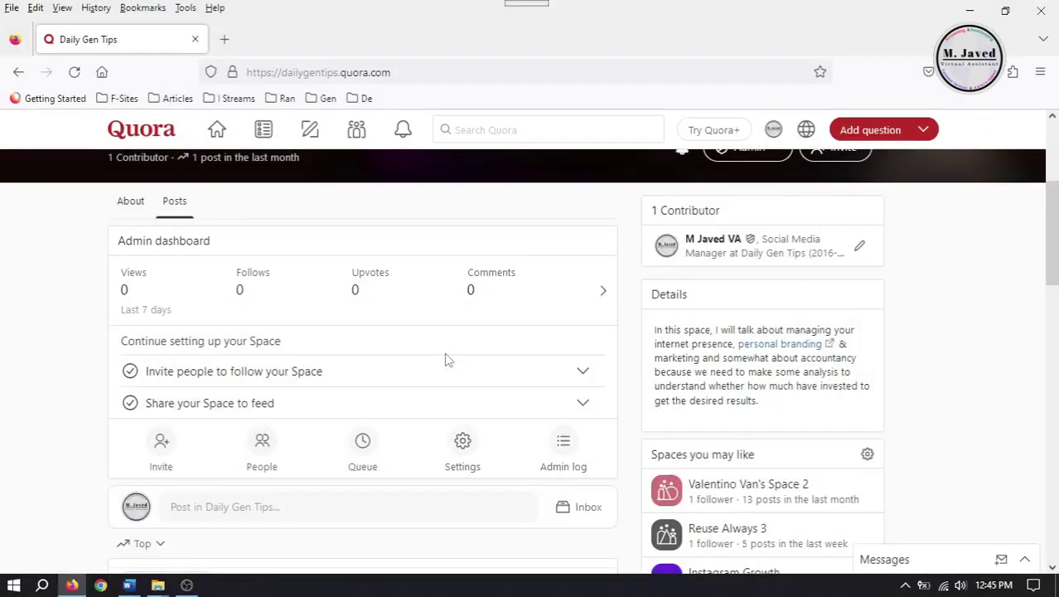
Step: Review the Space's Monetization setting and the help on earnings-eligible countries
scroll(444, 360, "down", 2)
left_click(462, 319)
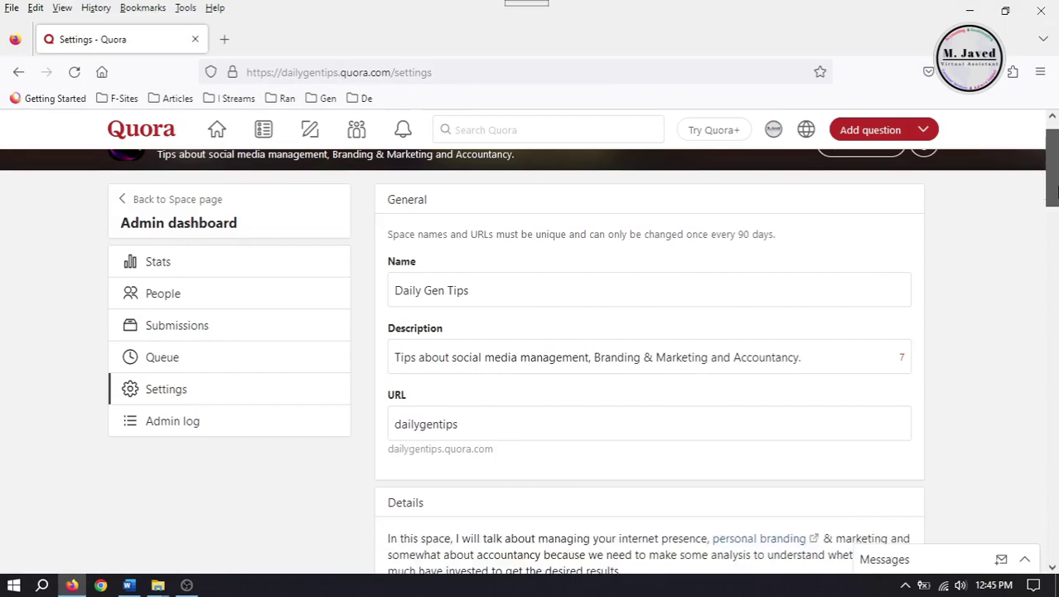
left_click_drag(1052, 182, 1049, 345)
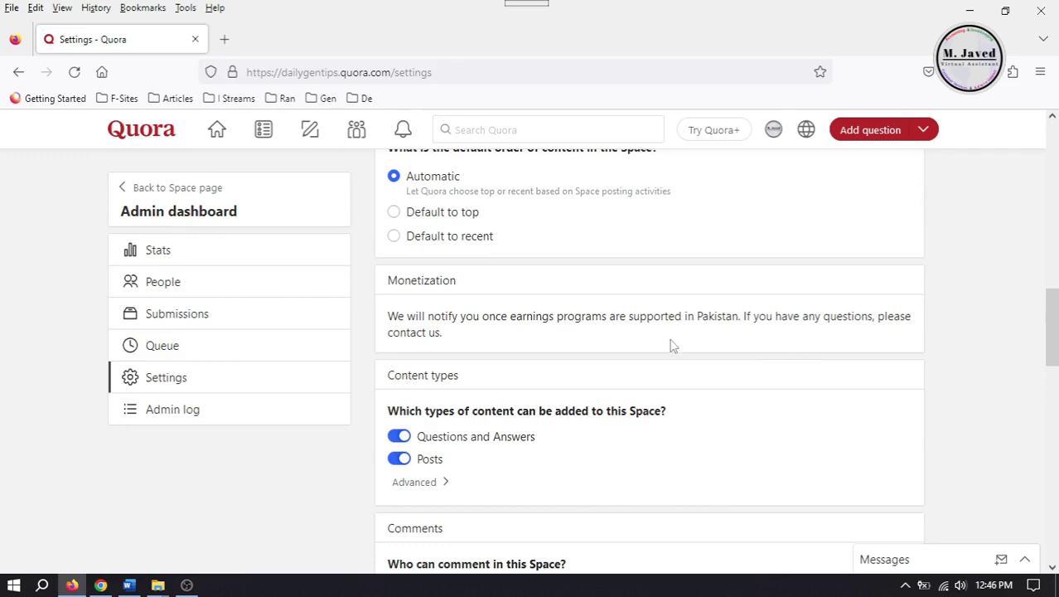
left_click(101, 585)
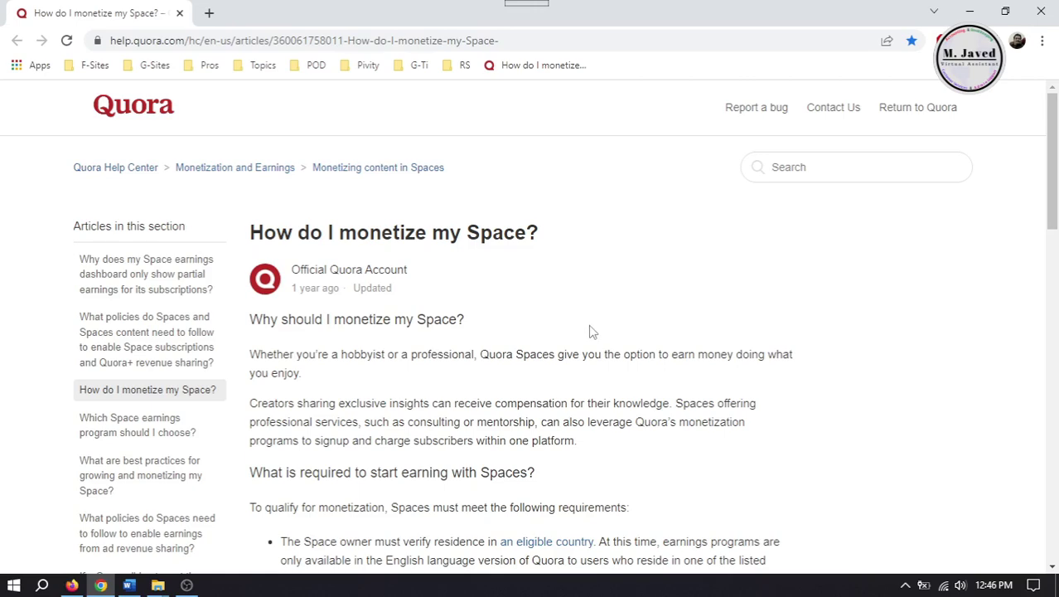
left_click_drag(1047, 156, 1046, 211)
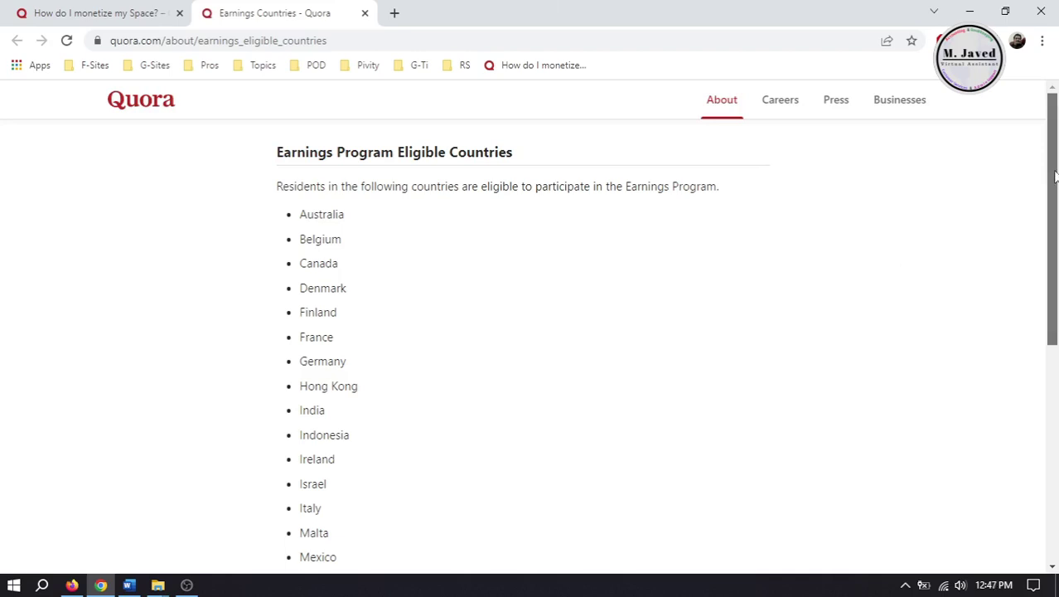
left_click_drag(1055, 175, 1046, 356)
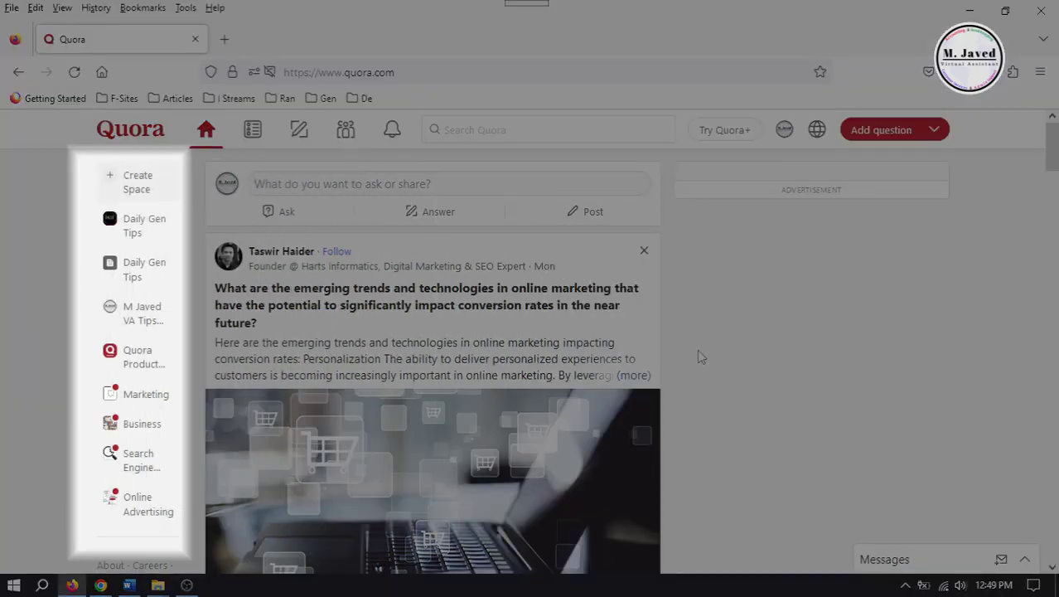
Step: Expand the emerging online marketing trends answer and share it to Daily Gen Tips instead of Everyone
scroll(707, 381, "down", 3)
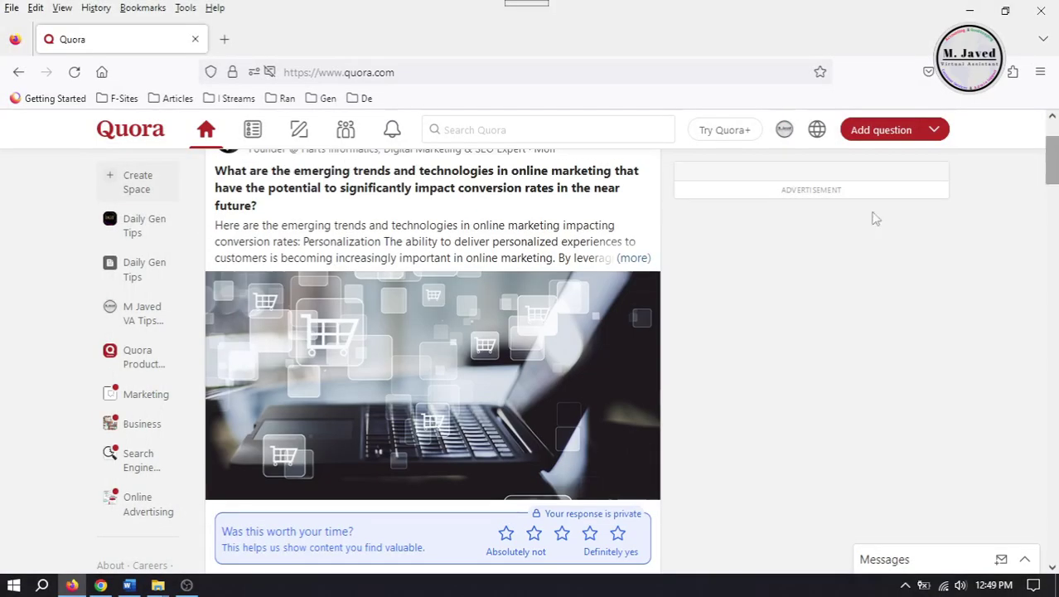
left_click(631, 258)
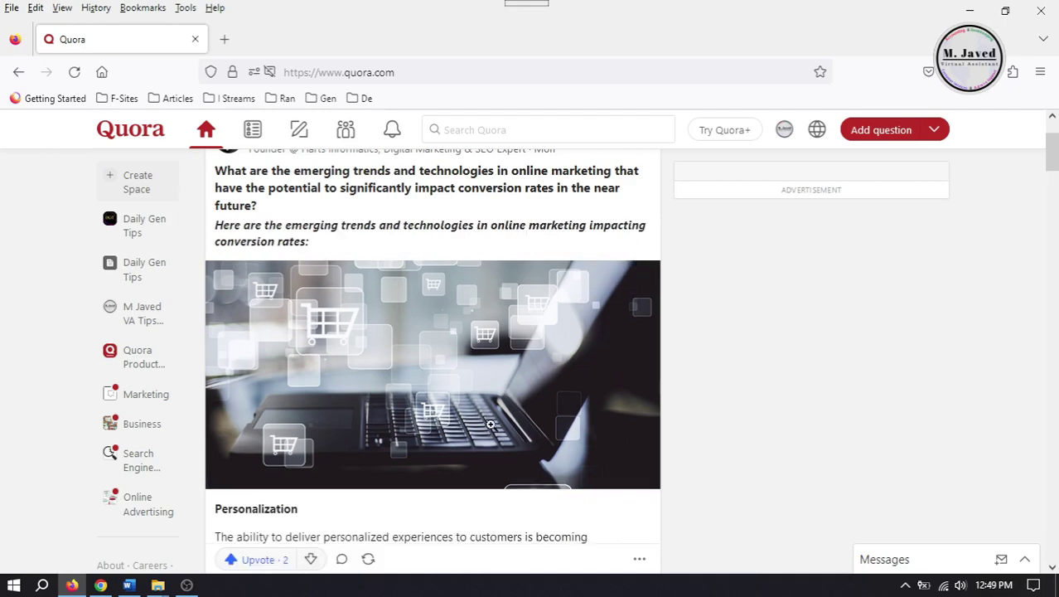
scroll(1054, 186, "down", 3)
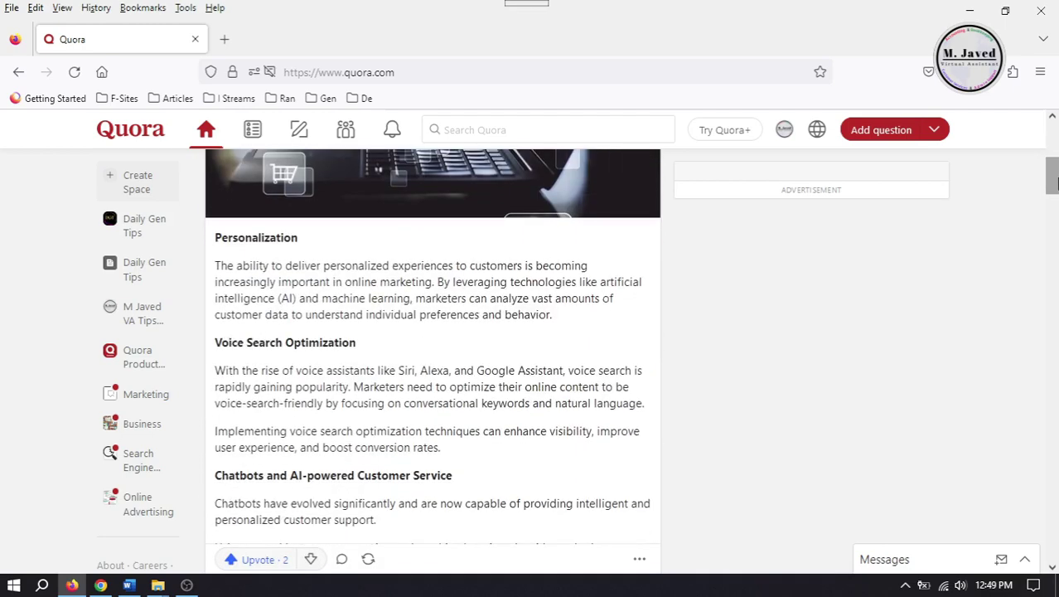
scroll(1056, 193, "down", 2)
scroll(1056, 193, "down", 5)
scroll(1055, 192, "down", 5)
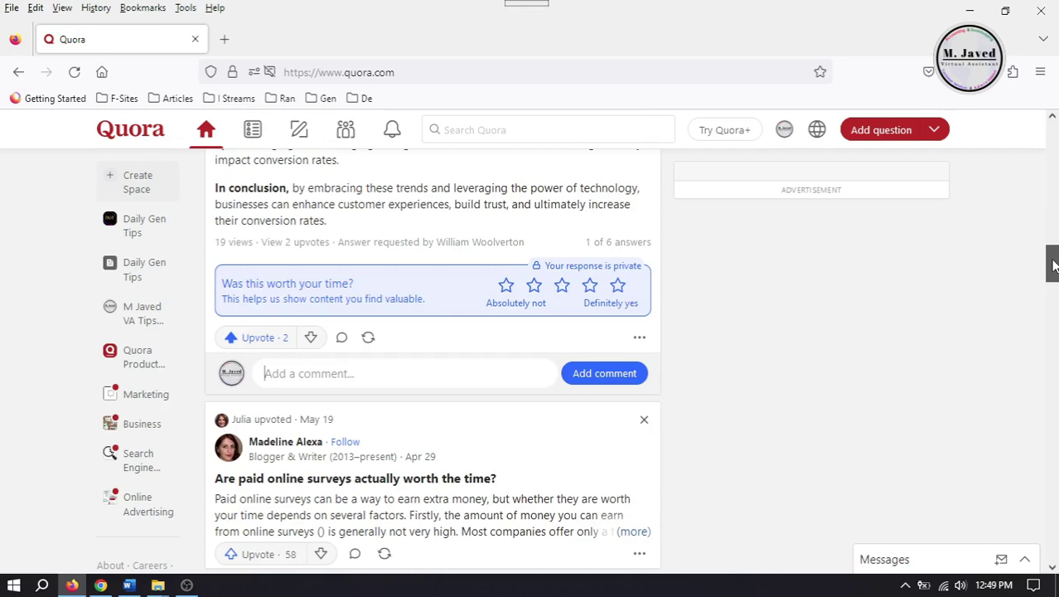
left_click(368, 338)
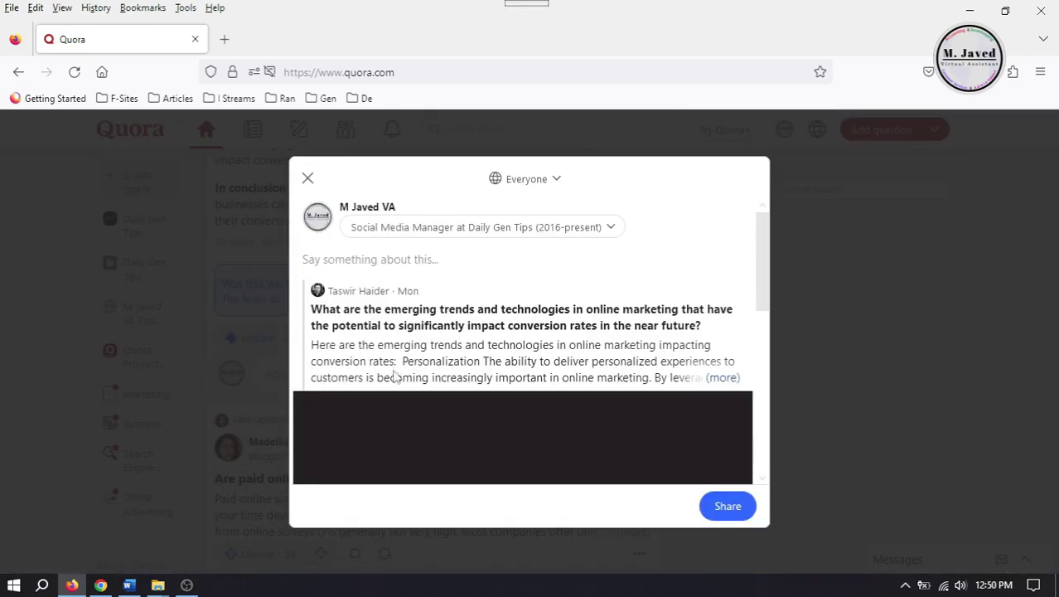
left_click(550, 181)
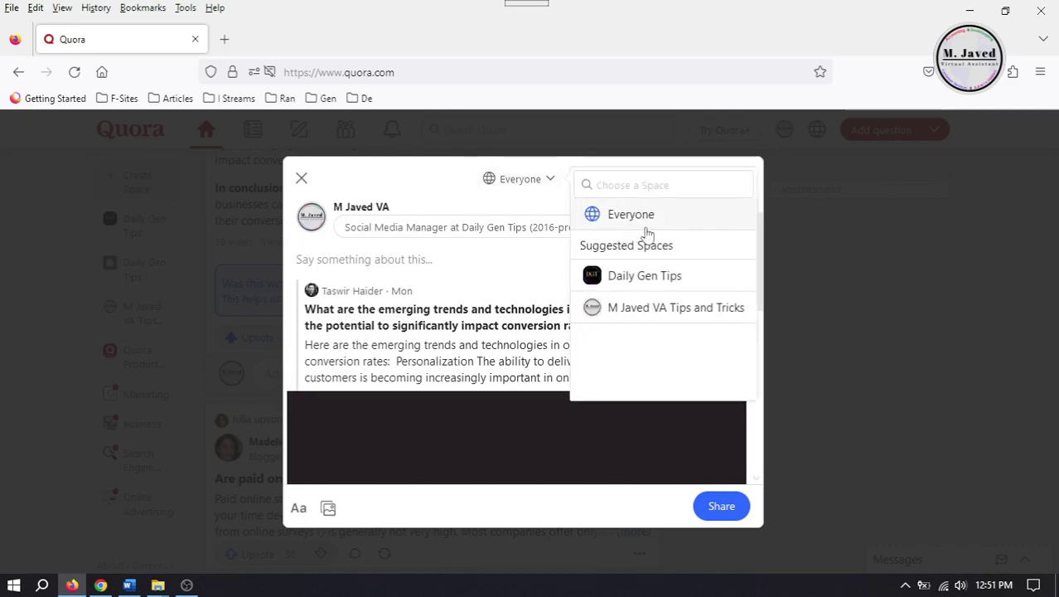
left_click(639, 282)
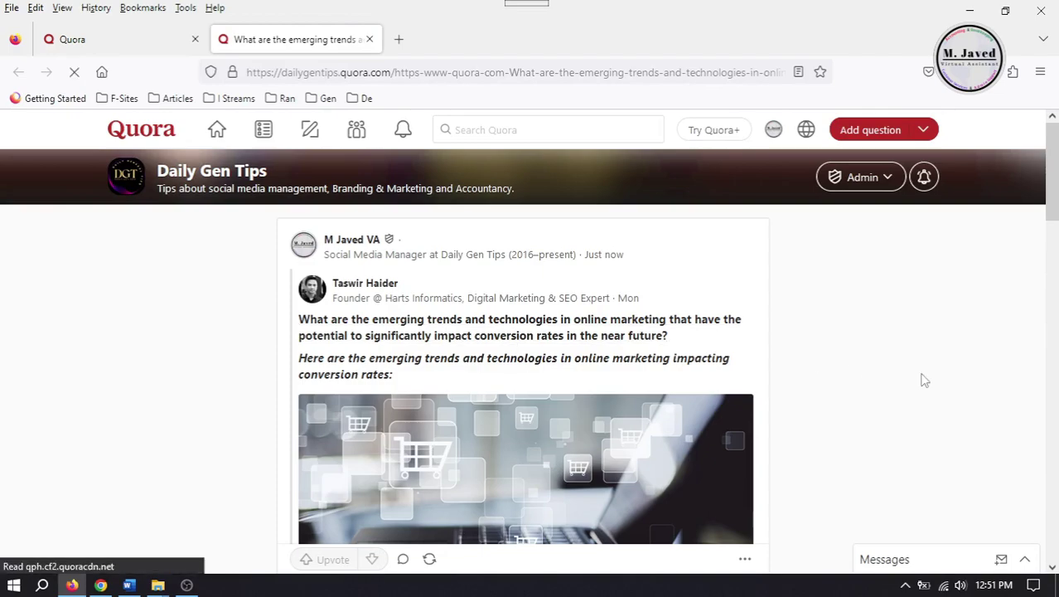
Step: Close the shared post's tab and check the profile, which now lists the shared marketing trends answer
left_click_drag(1055, 163, 1047, 505)
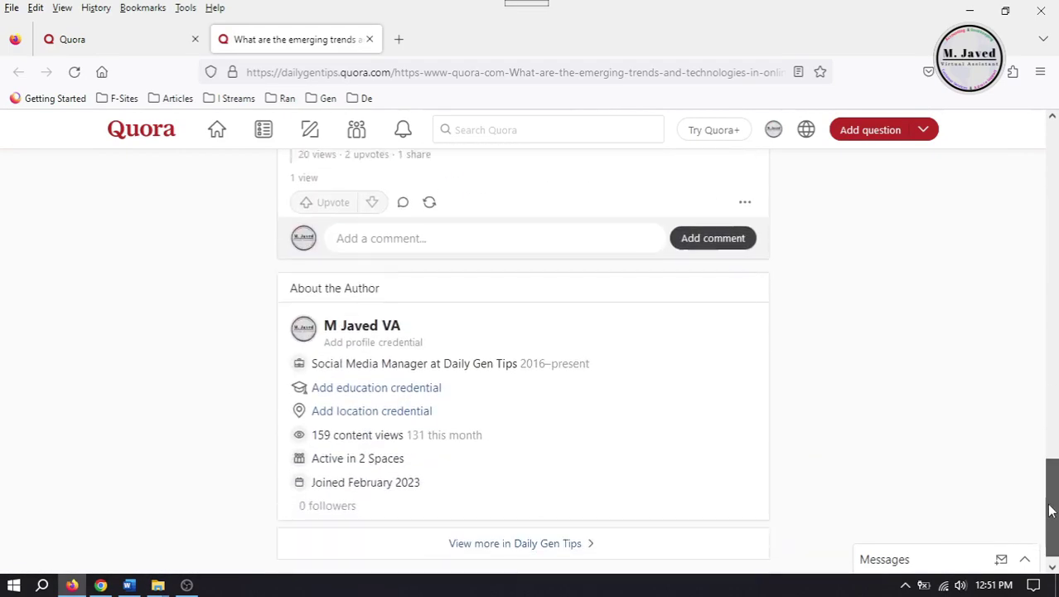
key("ctrl+w")
left_click(785, 132)
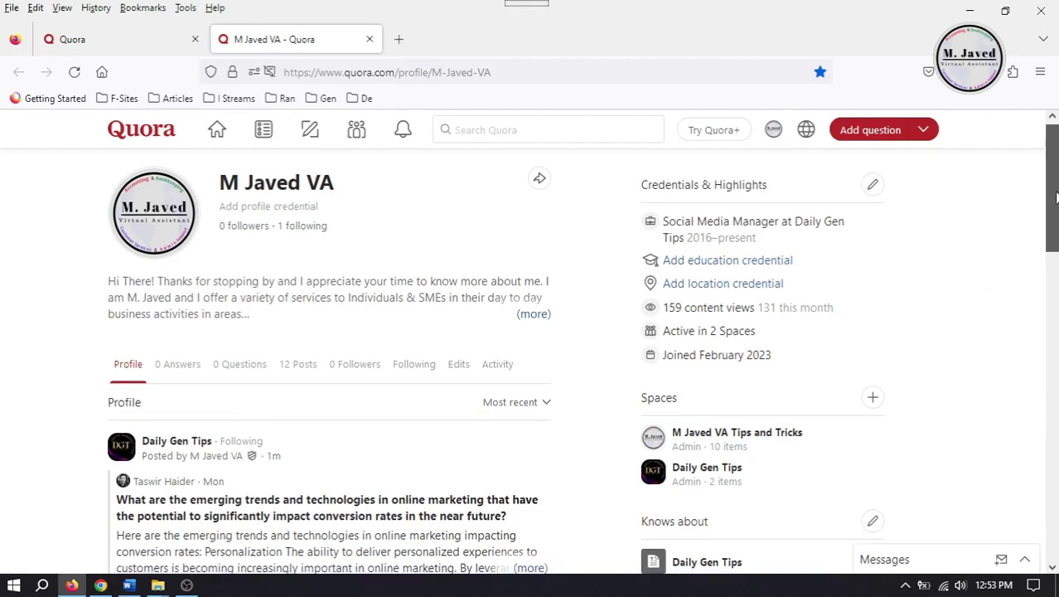
mouse_move(1051, 191)
left_mouse_down()
mouse_move(1054, 325)
mouse_move(1052, 215)
left_mouse_up()
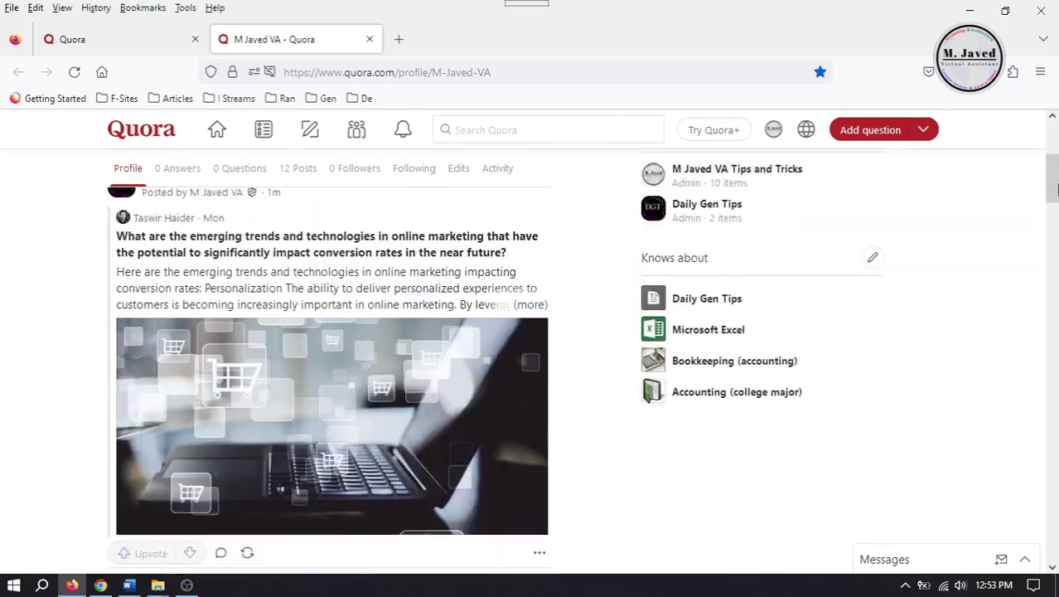